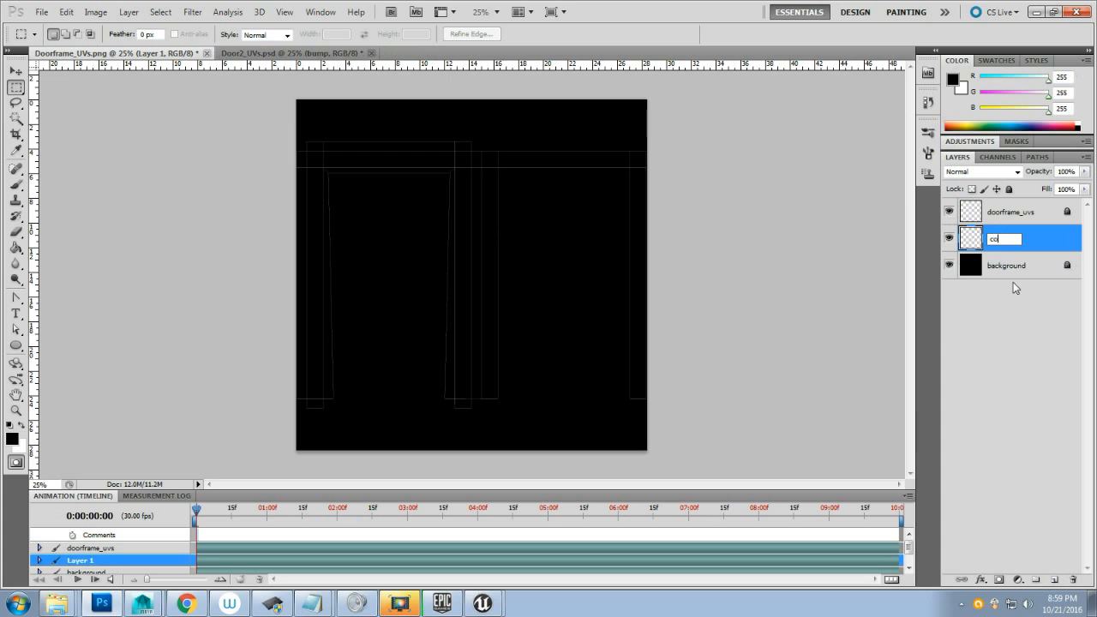
- Name the new layer color and set the foreground colour to light blue, RGB 189, 242, 255
{"action": "key", "text": "Return"}
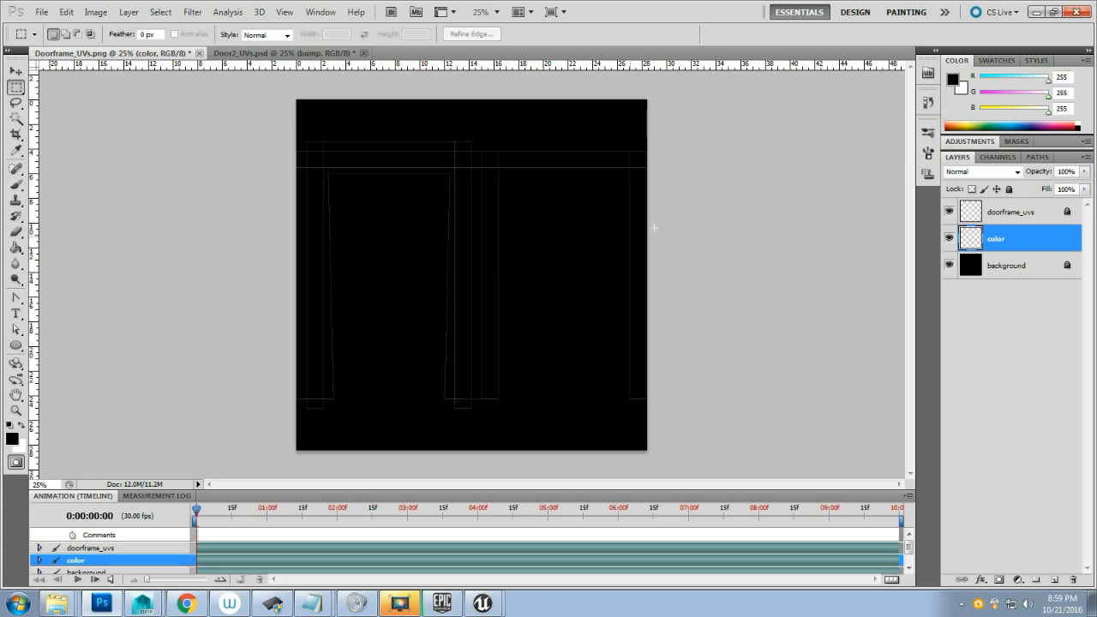
{"action": "left_click", "coordinate": [952, 86]}
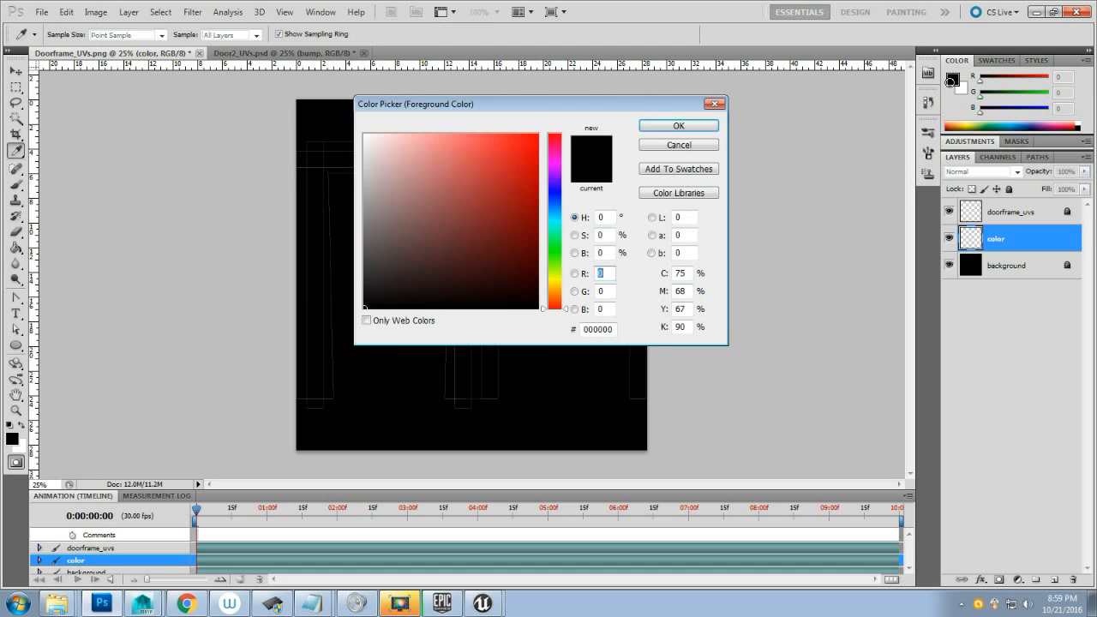
{"action": "left_click", "coordinate": [545, 206]}
{"action": "left_click", "coordinate": [543, 215]}
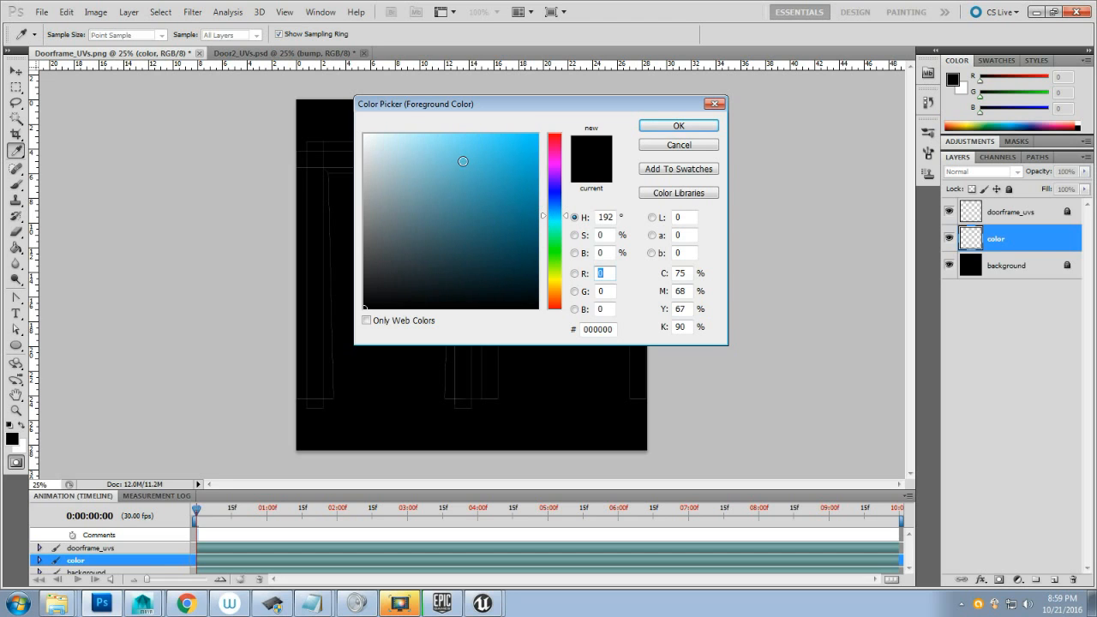
{"action": "left_click", "coordinate": [422, 139]}
{"action": "mouse_move", "coordinate": [423, 138]}
{"action": "left_mouse_down"}
{"action": "mouse_move", "coordinate": [390, 124]}
{"action": "mouse_move", "coordinate": [412, 137]}
{"action": "left_mouse_up"}
{"action": "left_click", "coordinate": [645, 127]}
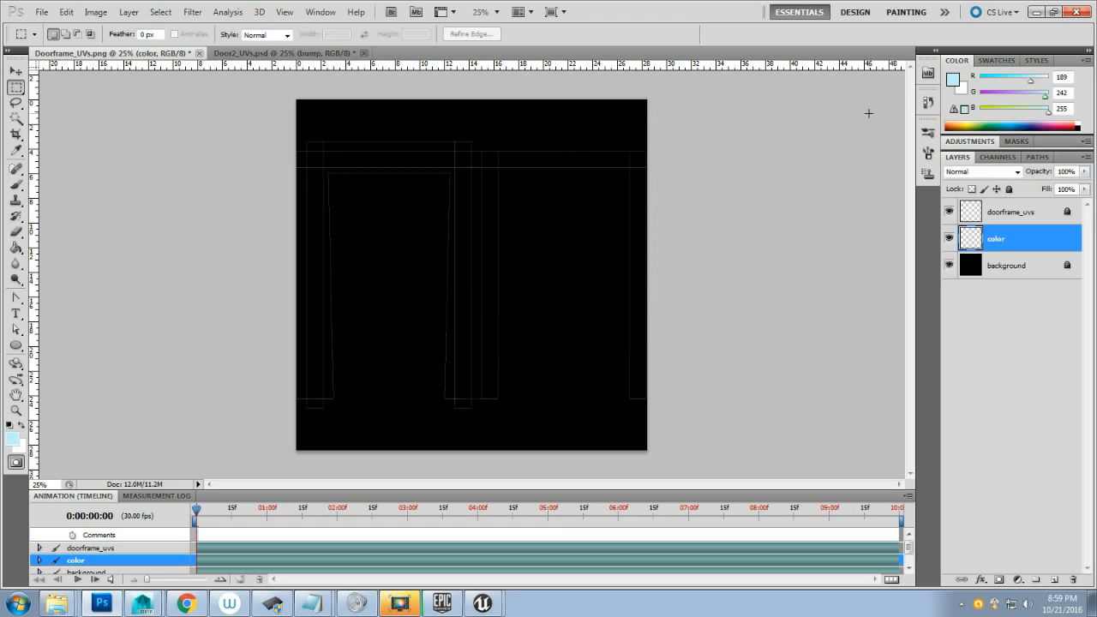
- Set the background colour to a darker greyish blue, hex 8dbcc5
{"action": "double_click", "coordinate": [963, 89]}
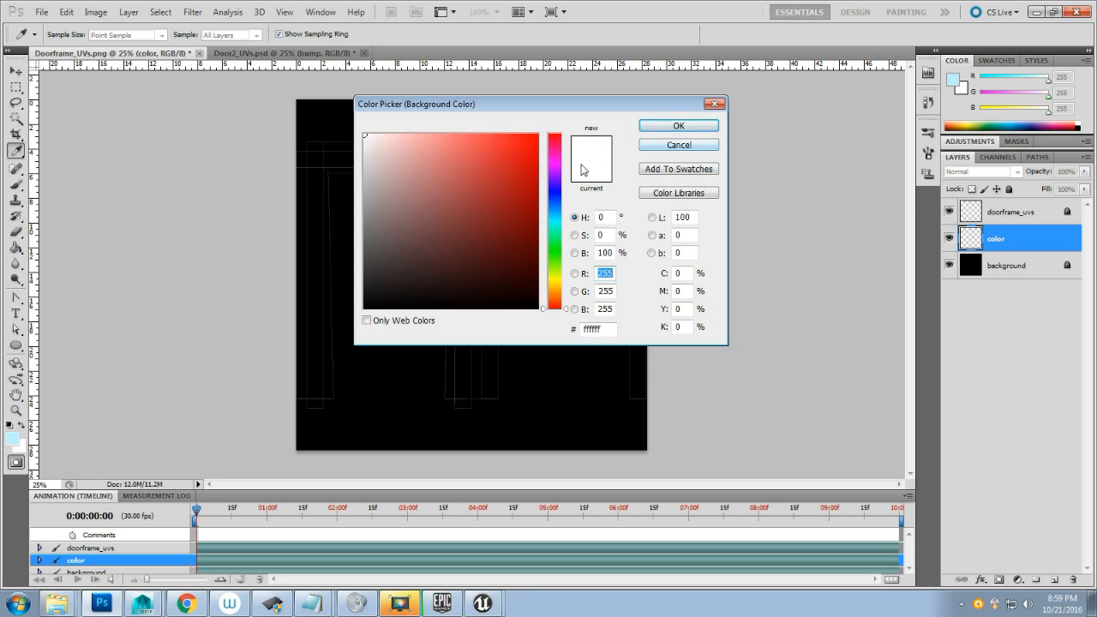
{"action": "left_click_drag", "start_coordinate": [544, 226], "coordinate": [546, 217]}
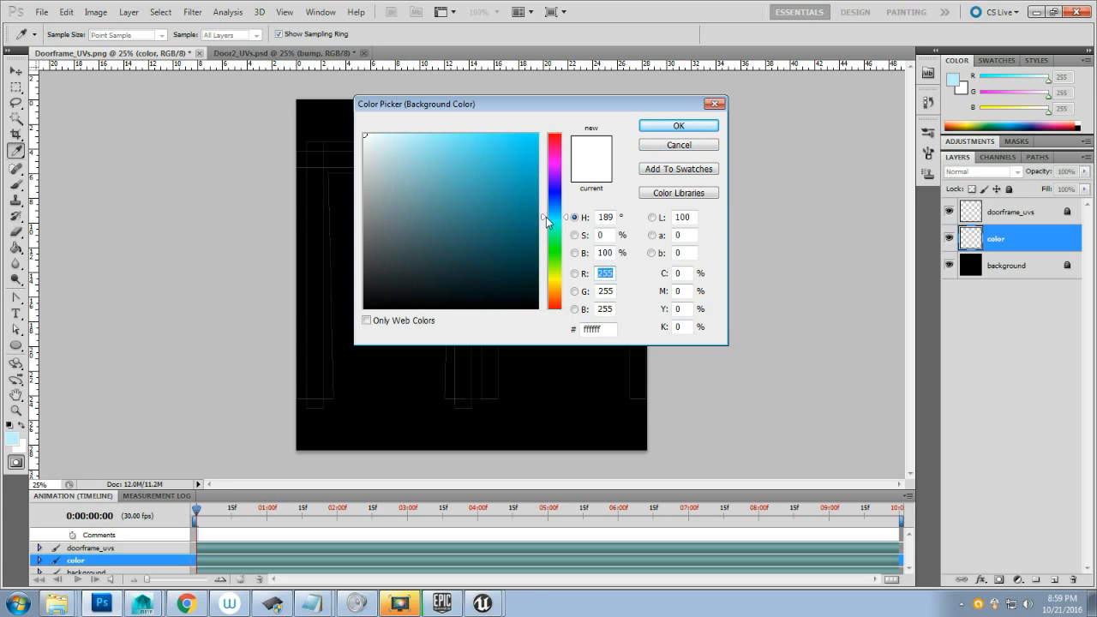
{"action": "left_click_drag", "start_coordinate": [417, 147], "coordinate": [412, 172]}
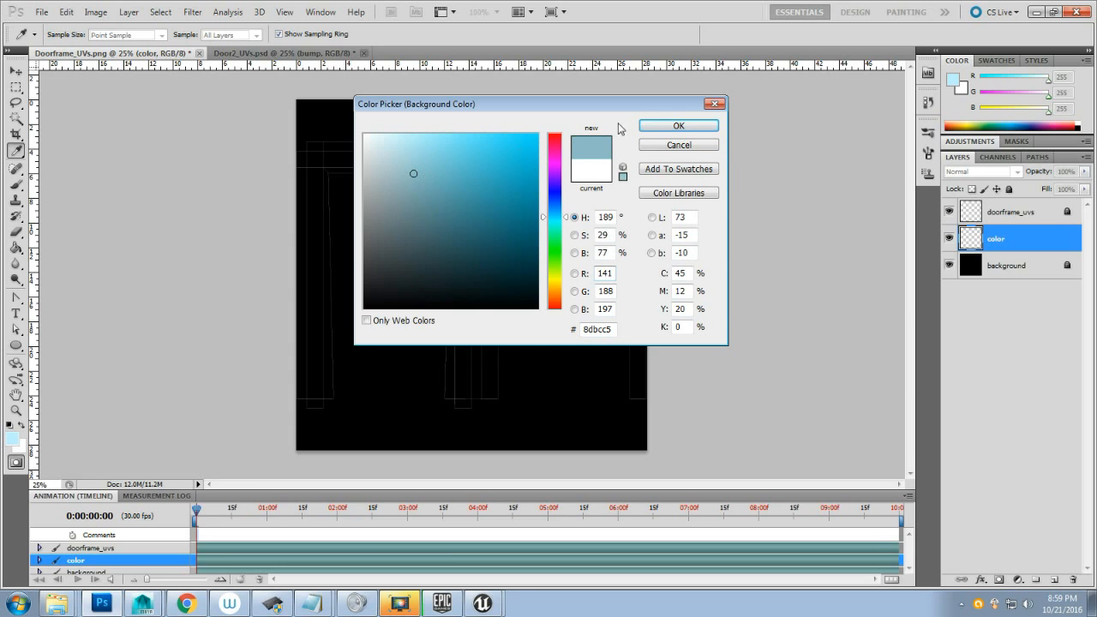
{"action": "left_click", "coordinate": [649, 130]}
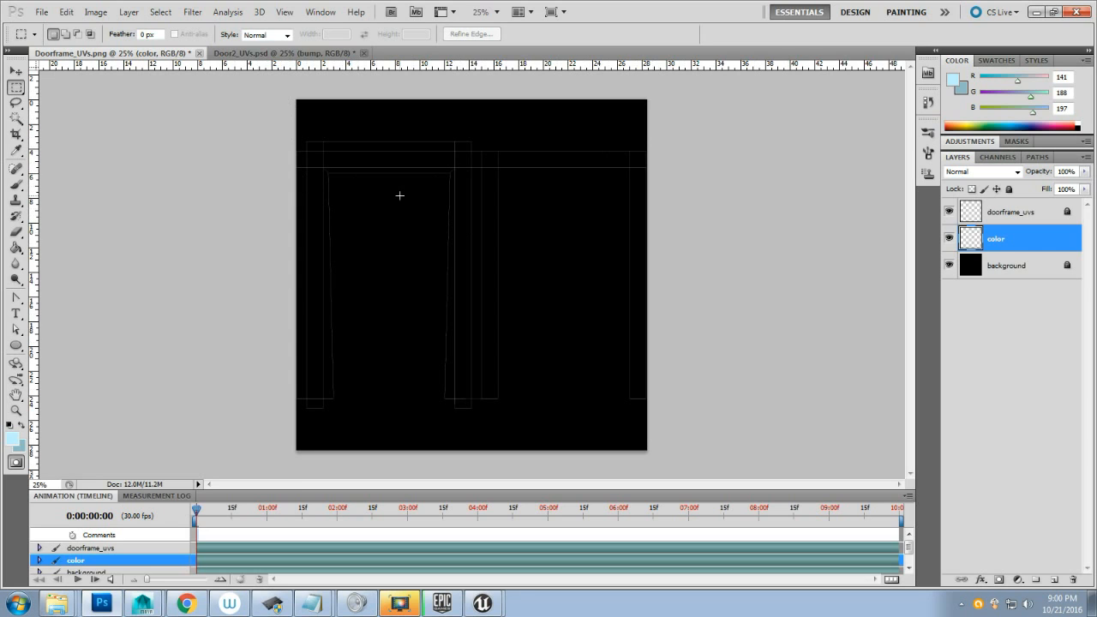
- Fill the color layer with the light blue foreground colour using the Paint Bucket
{"action": "left_click", "coordinate": [190, 12]}
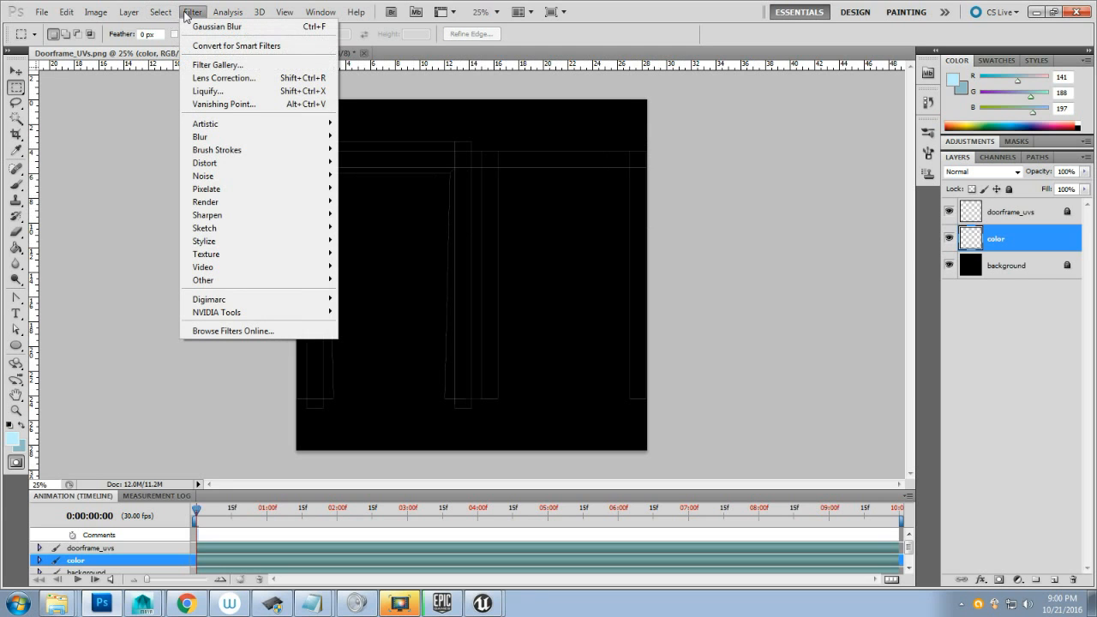
{"action": "left_click", "coordinate": [190, 12]}
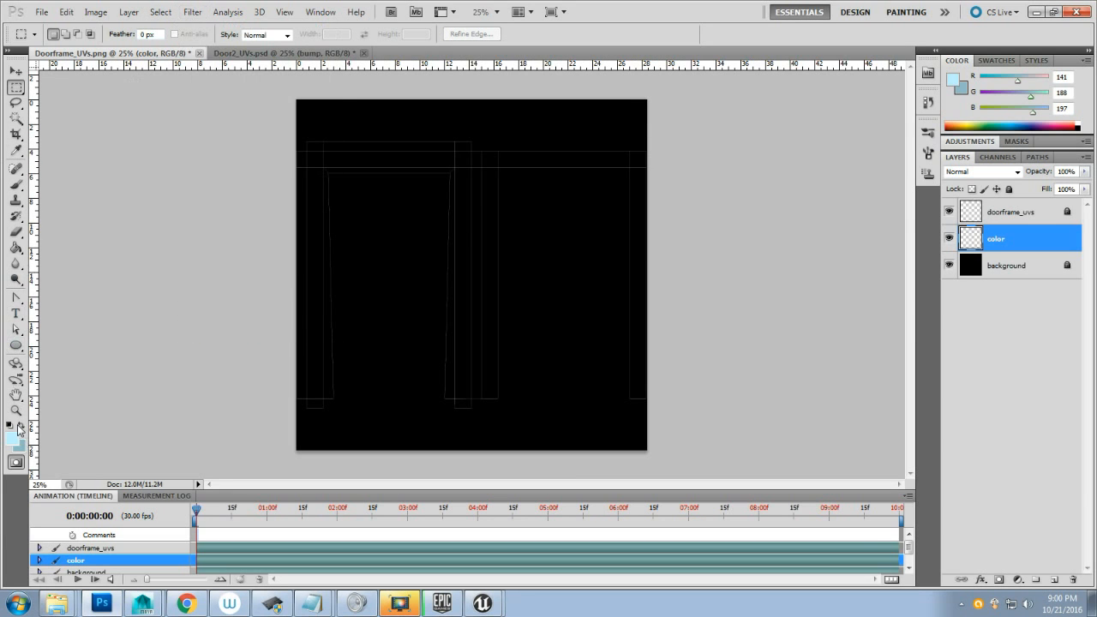
{"action": "left_click", "coordinate": [16, 247]}
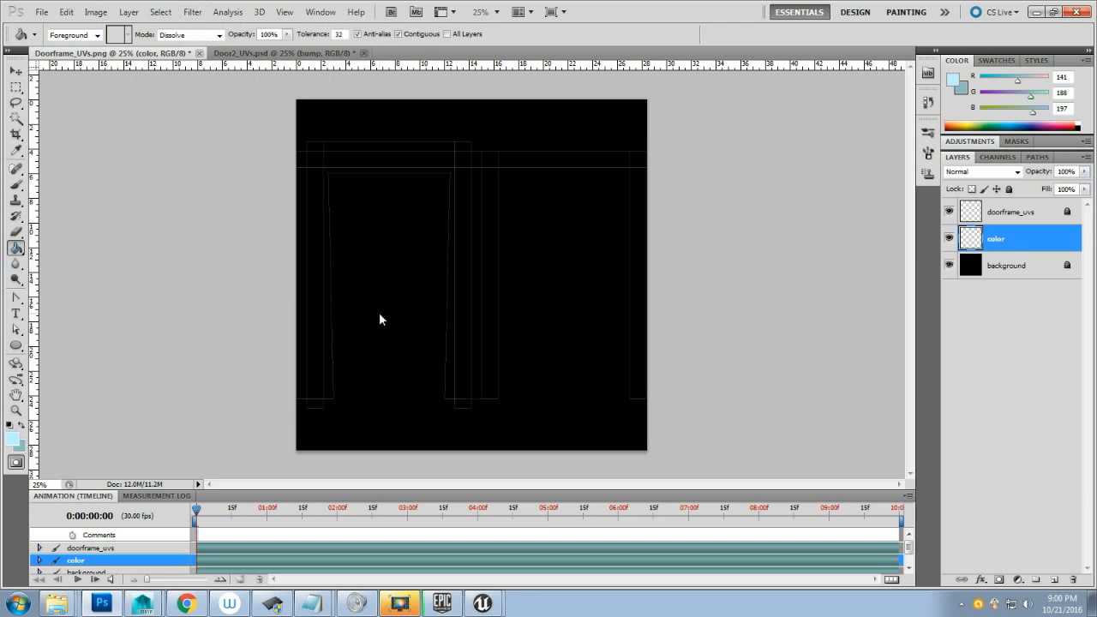
{"action": "left_click", "coordinate": [363, 369]}
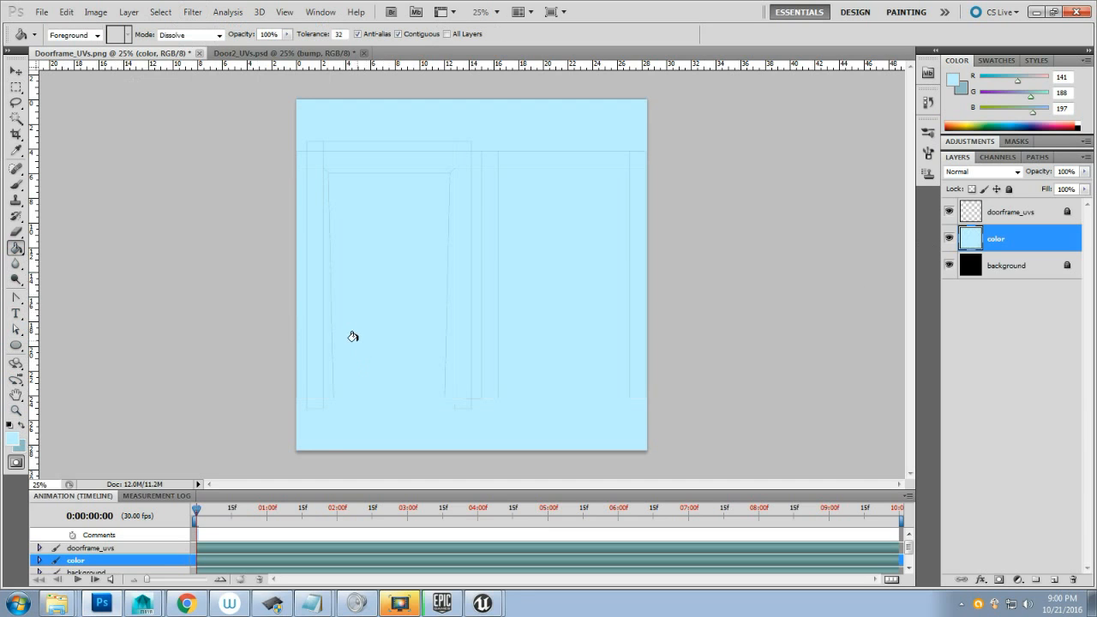
- Swap the foreground and background colours to fill the color layer with the darker blue, and add 5% uniform monochromatic noise
{"action": "left_click", "coordinate": [25, 425]}
{"action": "left_click", "coordinate": [352, 409]}
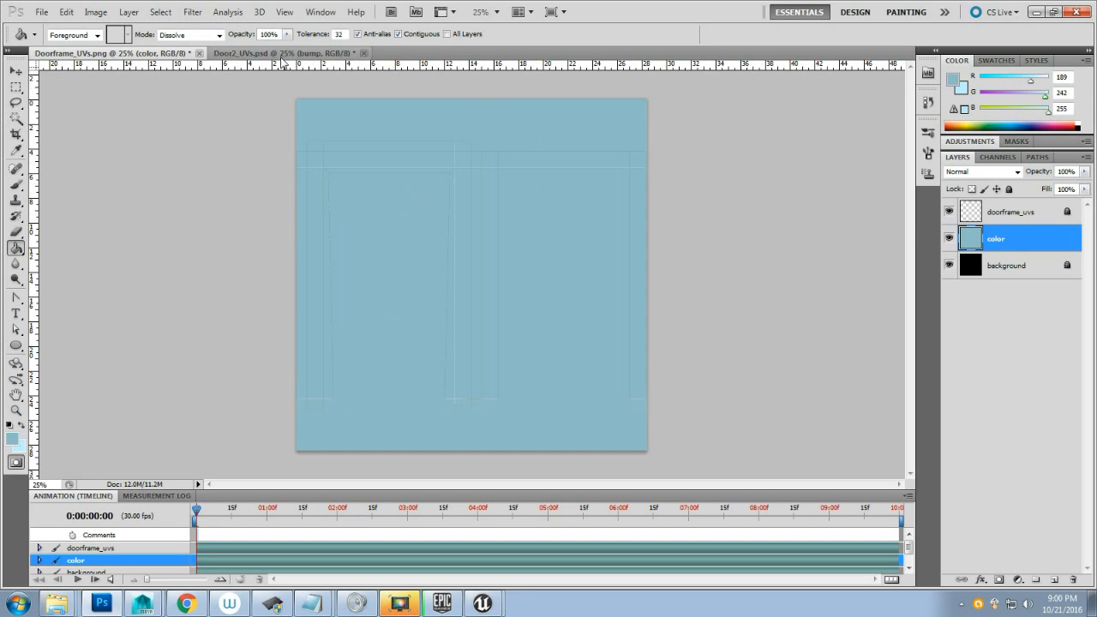
{"action": "left_click", "coordinate": [190, 14]}
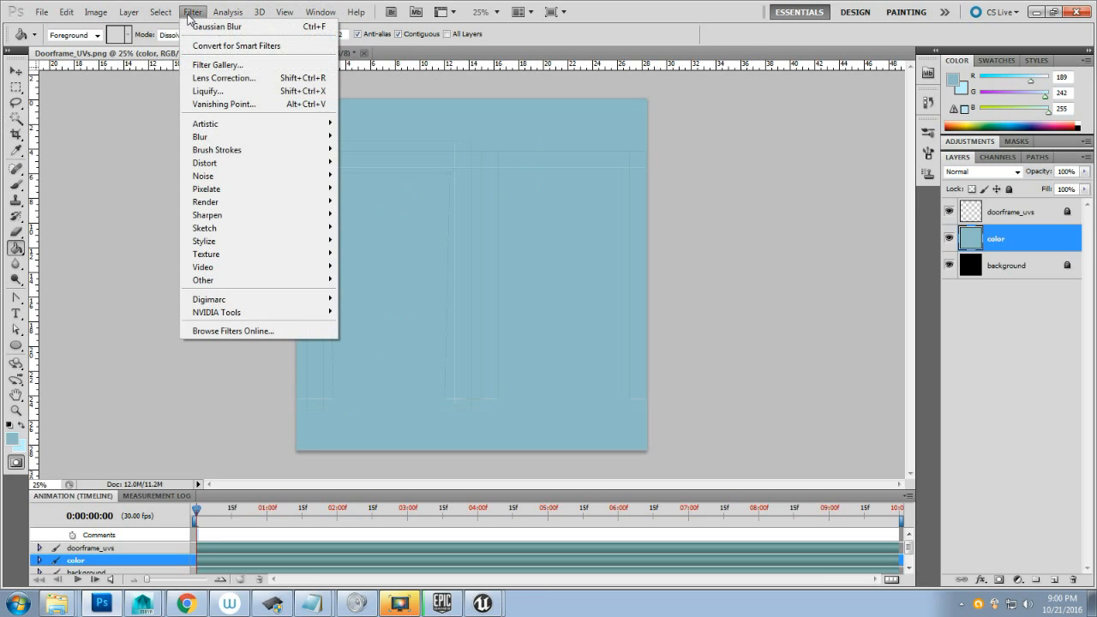
{"action": "mouse_move", "coordinate": [253, 150]}
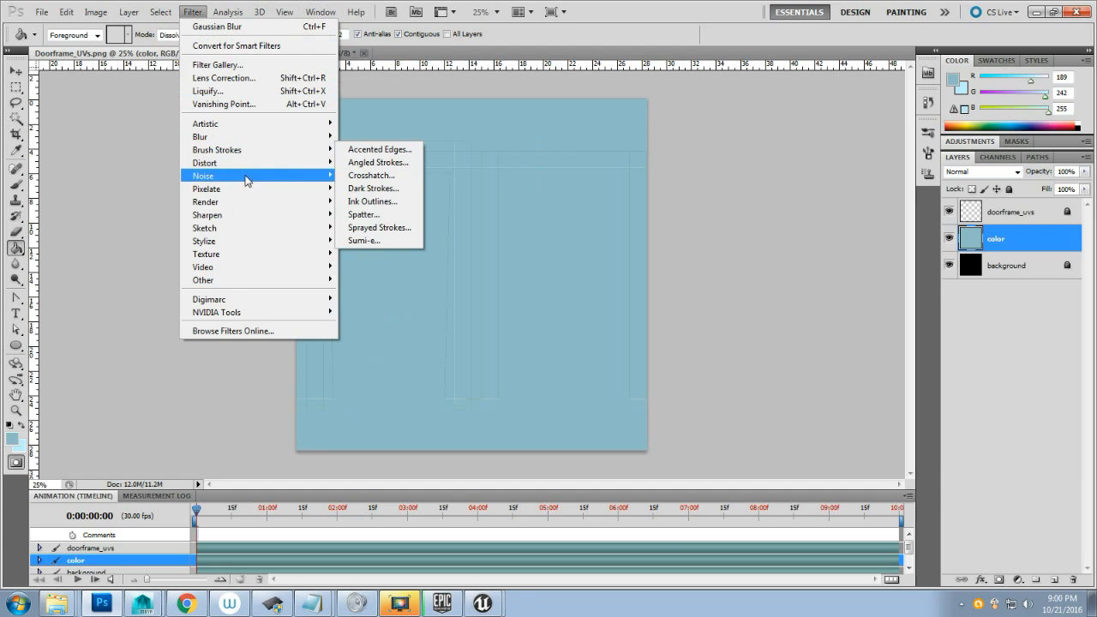
{"action": "mouse_move", "coordinate": [246, 178]}
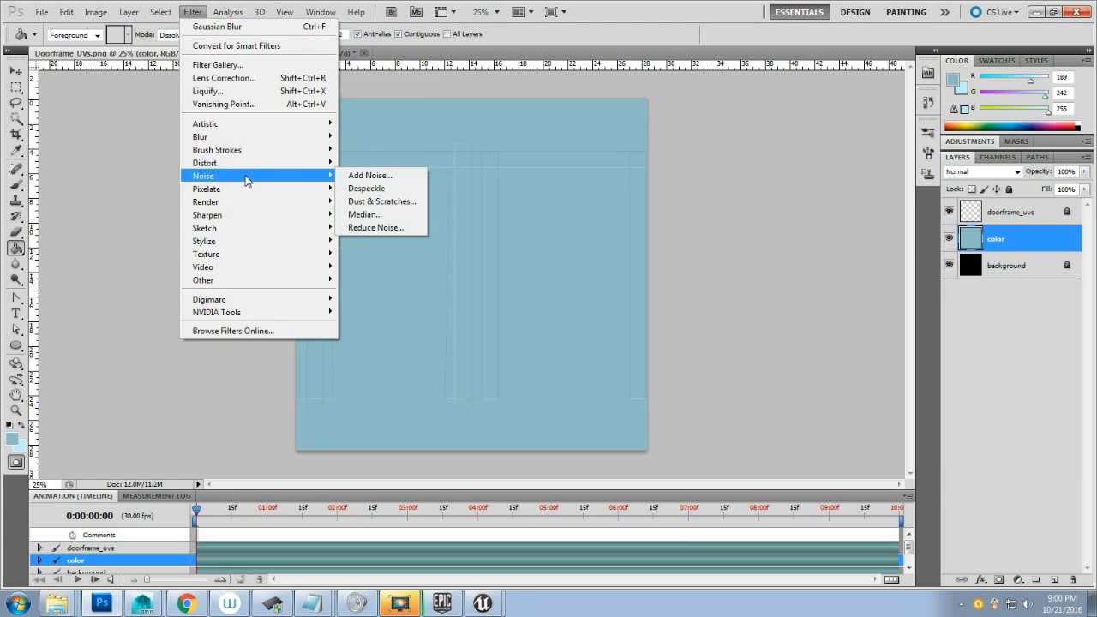
{"action": "left_click", "coordinate": [409, 176]}
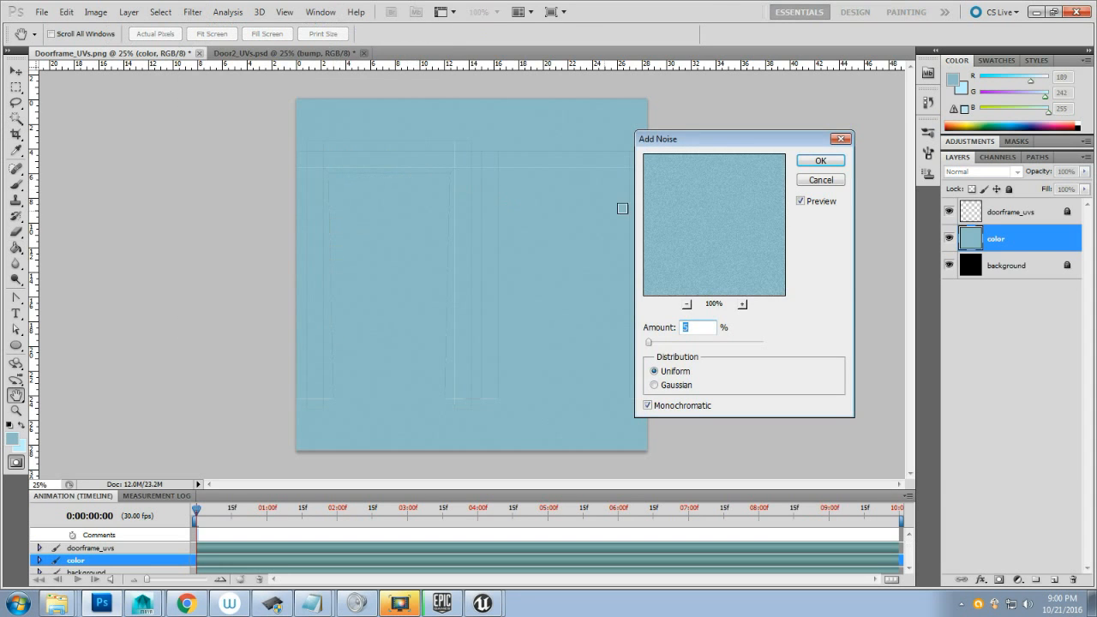
{"action": "left_click", "coordinate": [818, 161]}
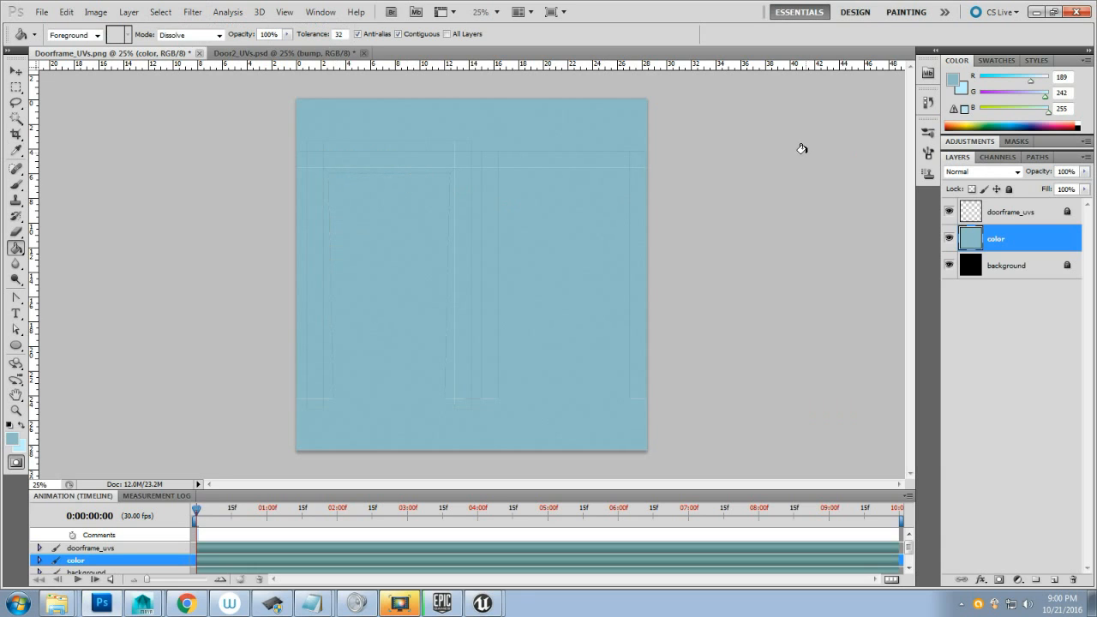
- Preview the Crosshatch, Sprayed Strokes and Dark Strokes effects on the color layer in the Filter Gallery
{"action": "left_click", "coordinate": [192, 12]}
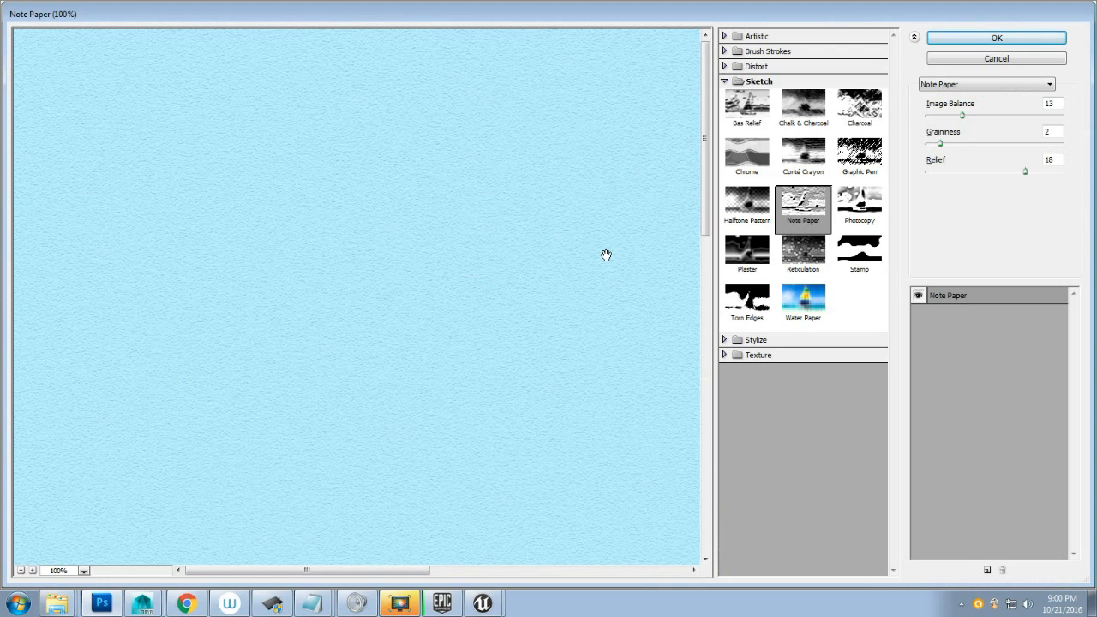
{"action": "left_click", "coordinate": [723, 82]}
{"action": "left_click", "coordinate": [724, 51]}
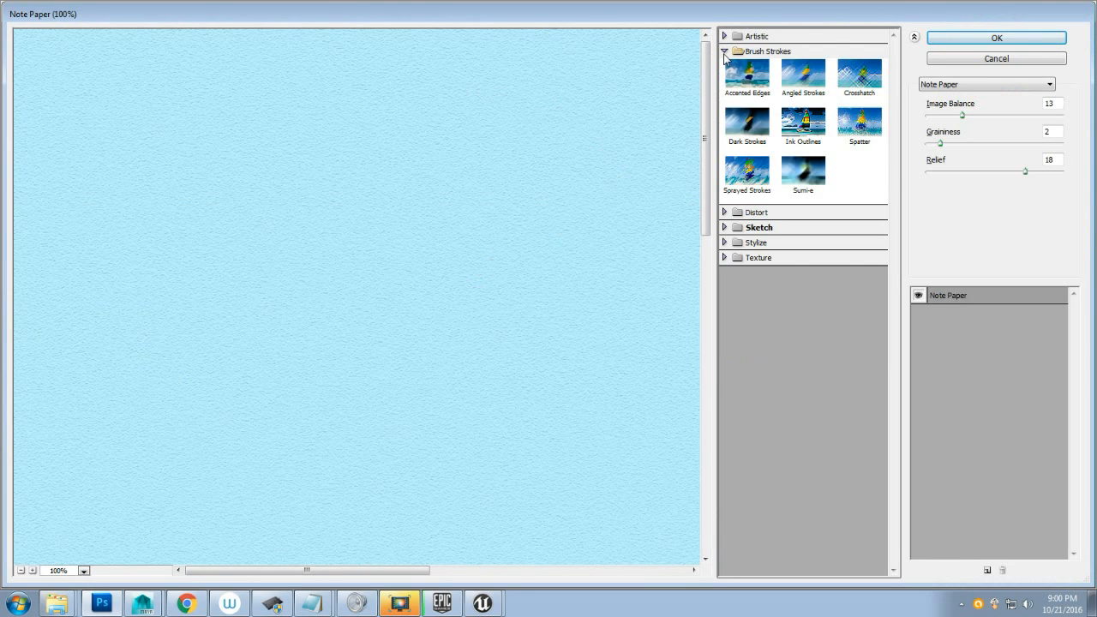
{"action": "left_click", "coordinate": [860, 84]}
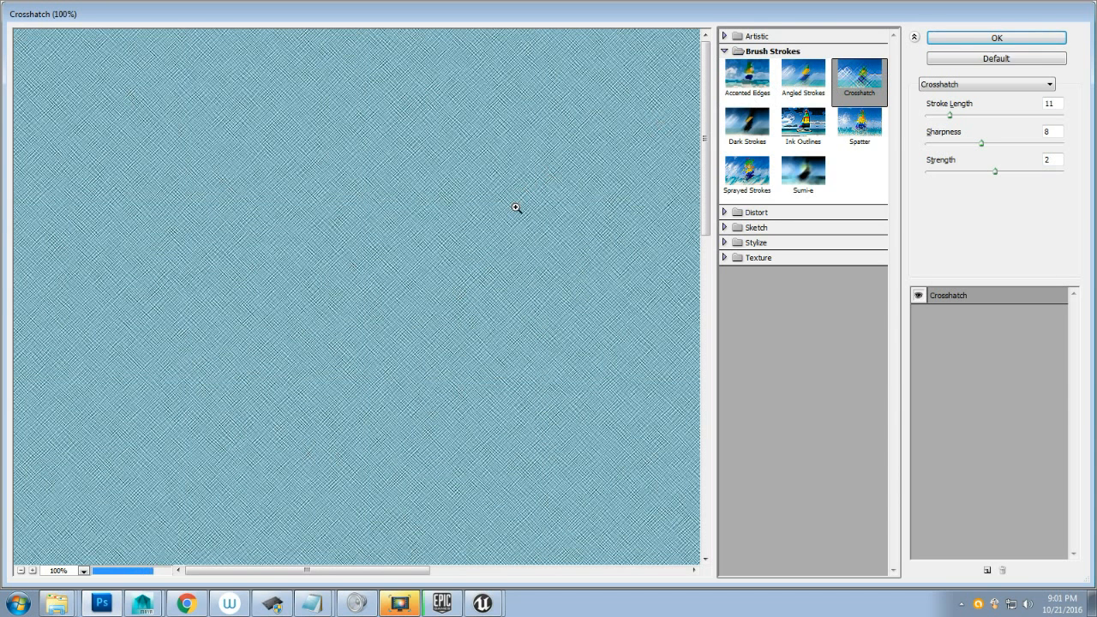
{"action": "key", "text": "ctrl+minus"}
{"action": "key", "text": "ctrl+minus"}
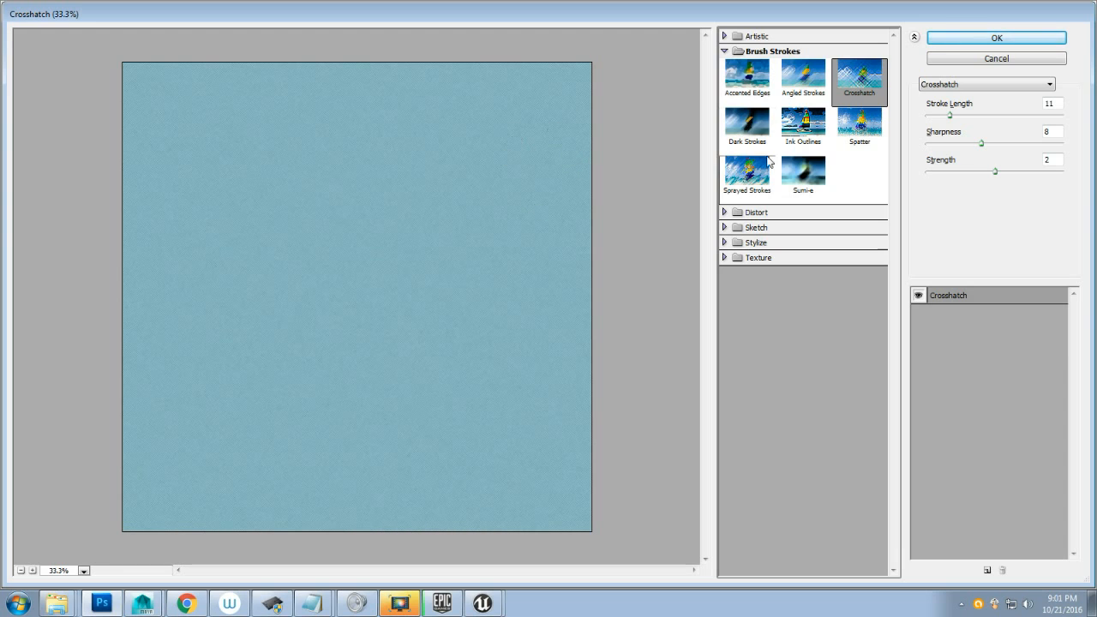
{"action": "left_click", "coordinate": [747, 174]}
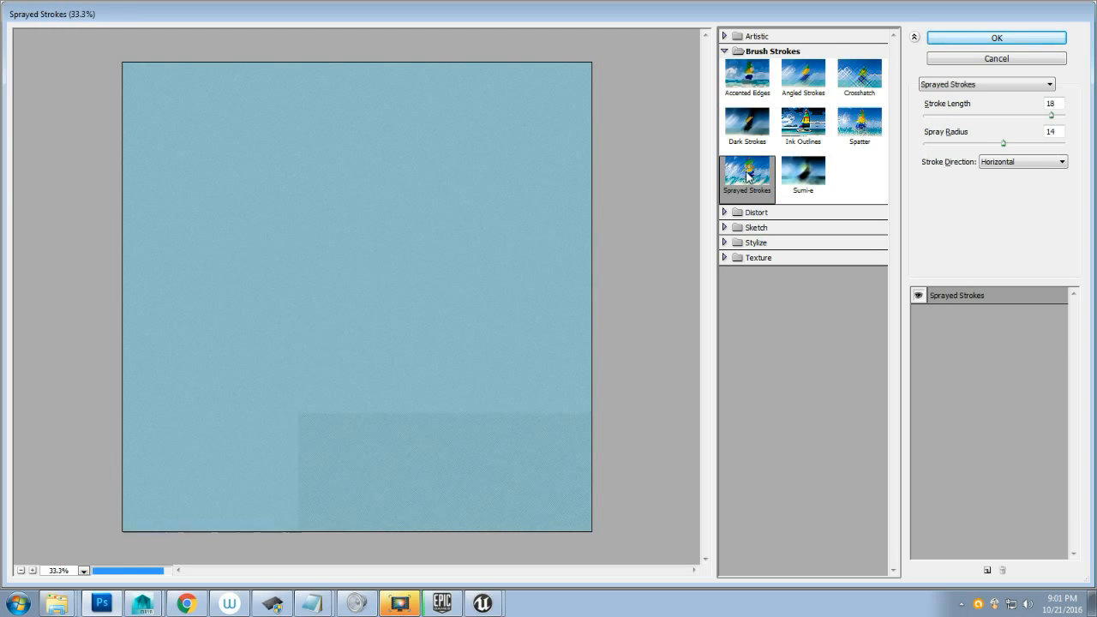
{"action": "left_click", "coordinate": [753, 140]}
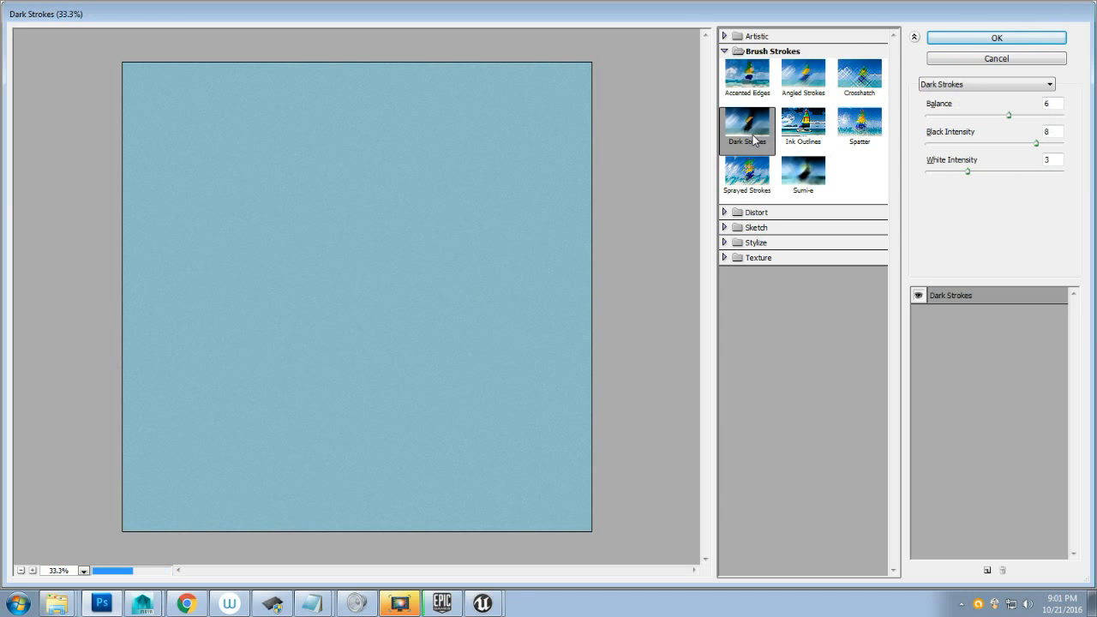
- Preview the Colored Pencil and Underpainting artistic effects on the color layer
{"action": "left_click", "coordinate": [724, 37]}
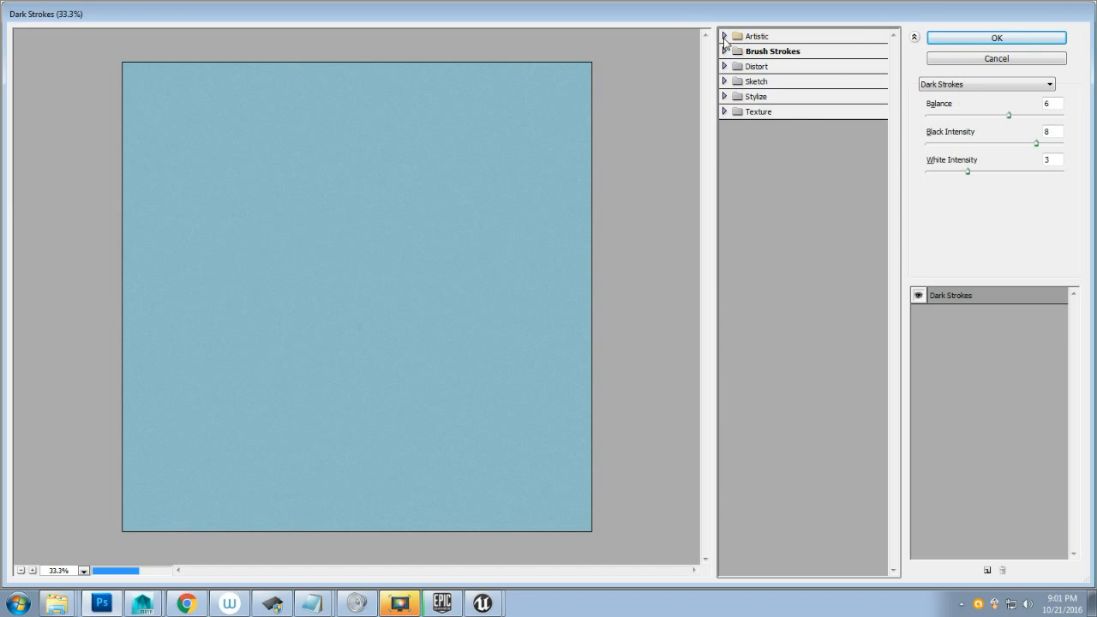
{"action": "left_click", "coordinate": [742, 80]}
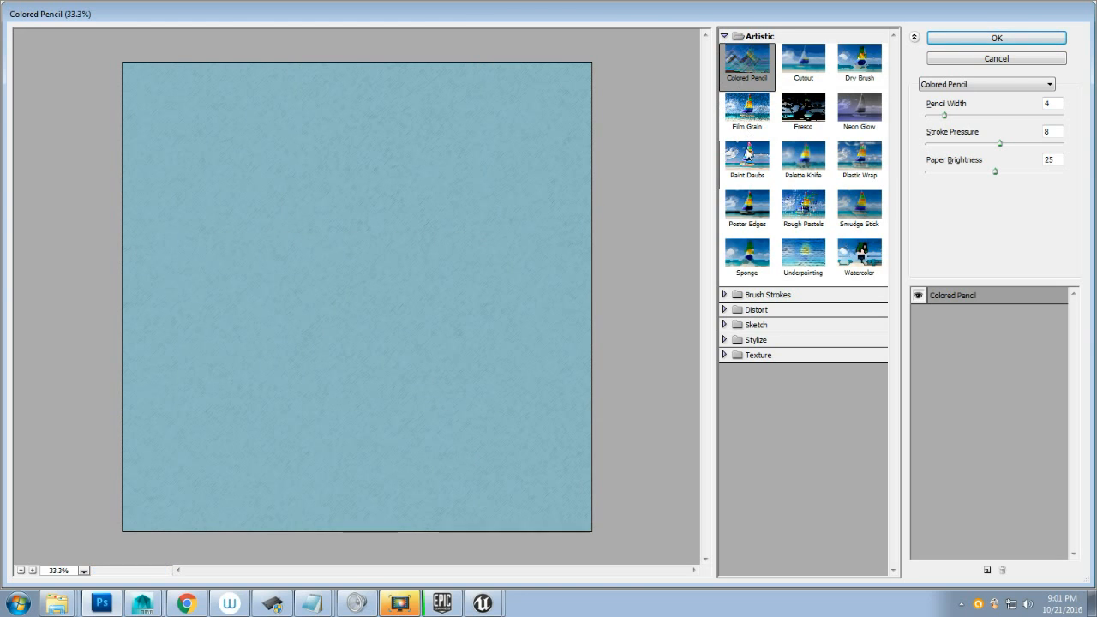
{"action": "left_click", "coordinate": [810, 262]}
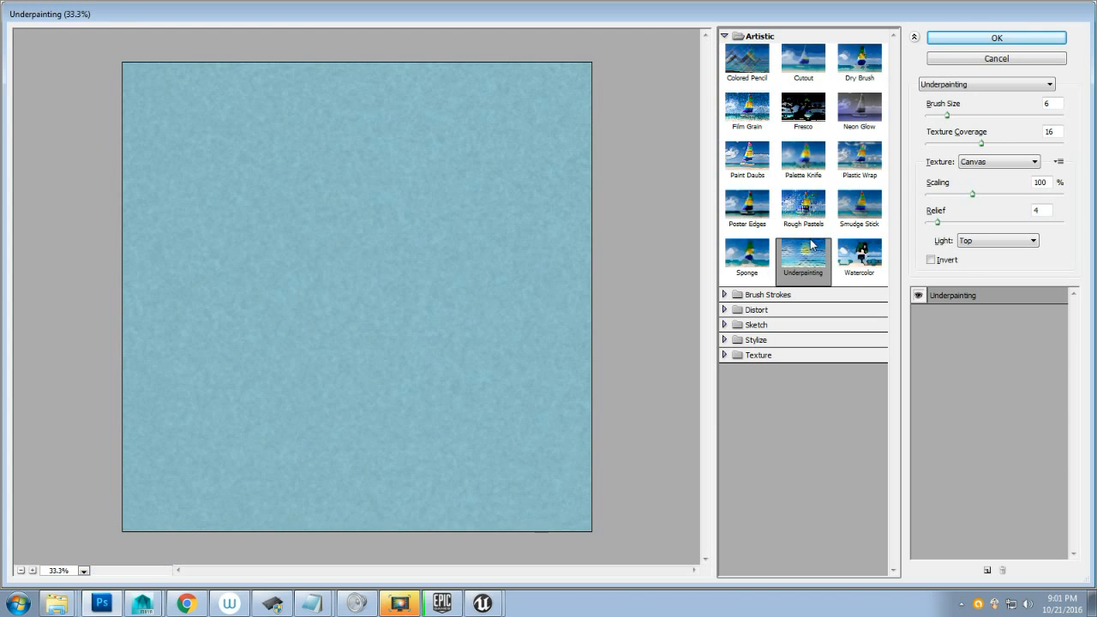
{"action": "left_click", "coordinate": [723, 36]}
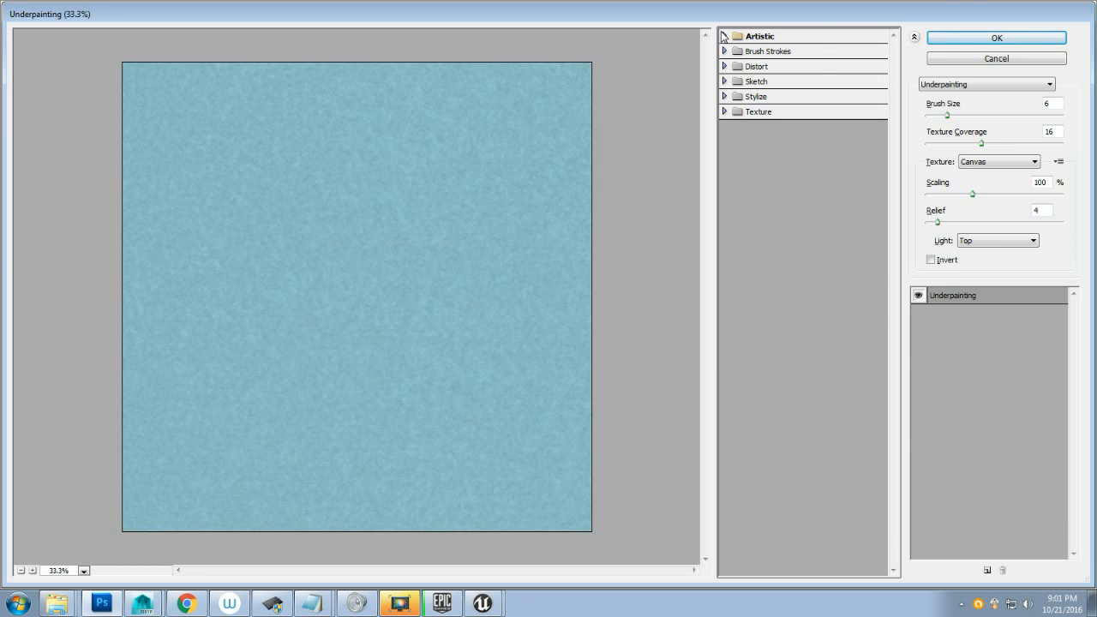
- Apply the Note Paper sketch filter to the color layer with image balance 13, graininess 2 and relief 18
{"action": "left_click", "coordinate": [725, 81]}
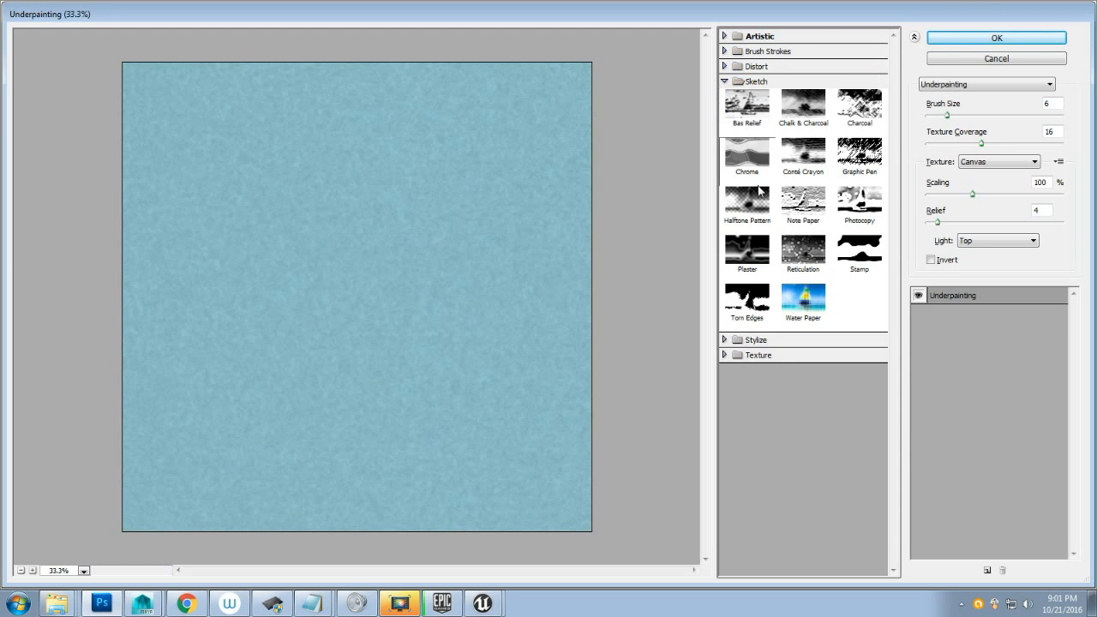
{"action": "left_click", "coordinate": [812, 211]}
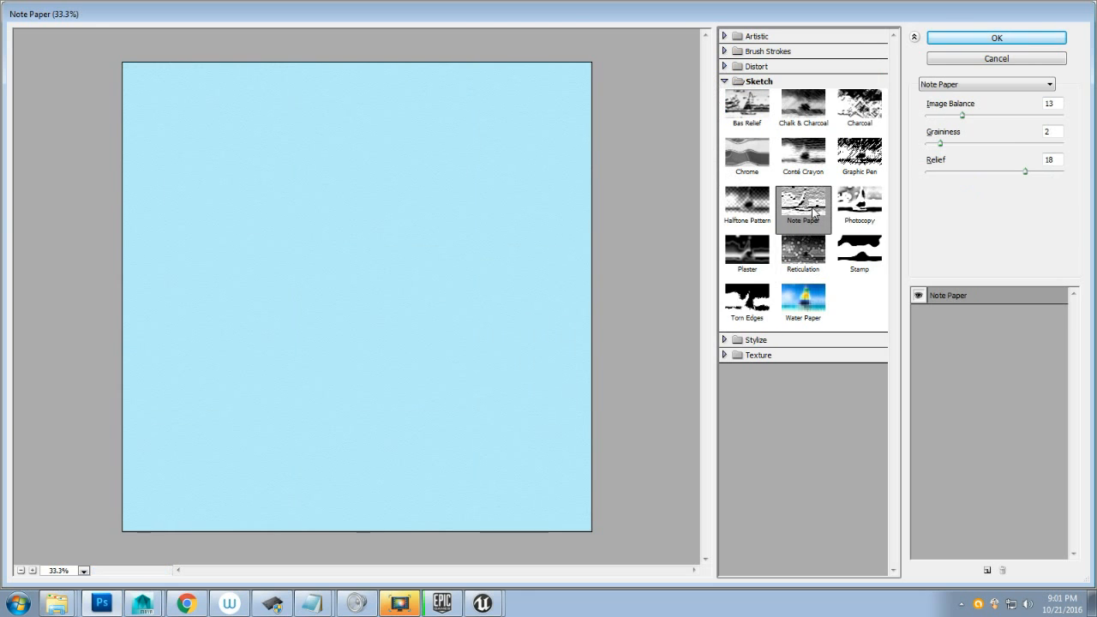
{"action": "left_click", "coordinate": [946, 43]}
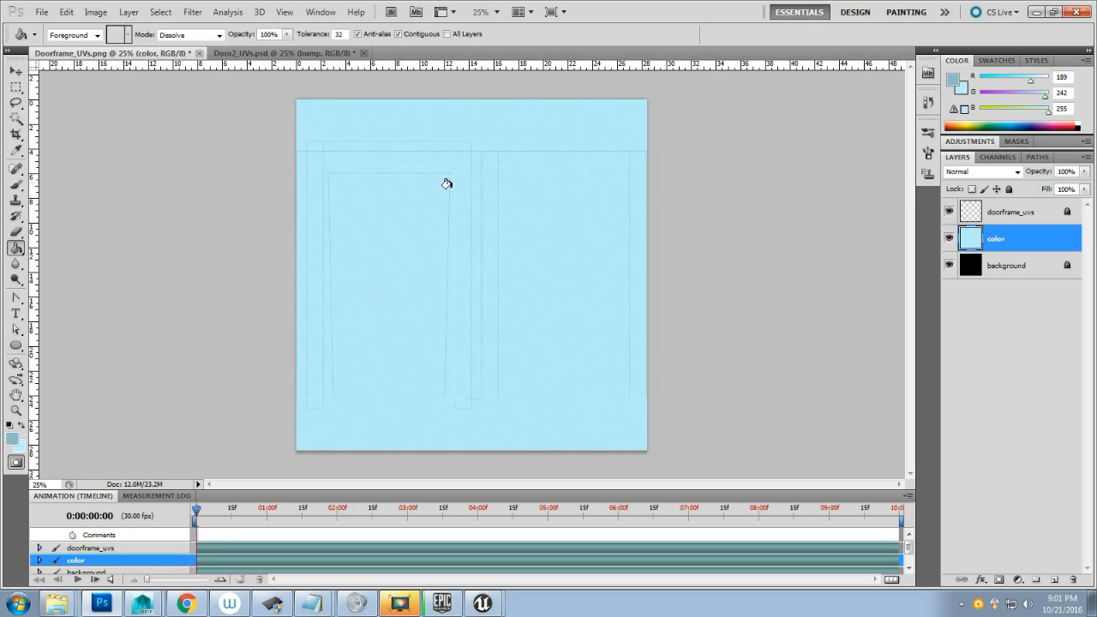
- Free-transform the color layer, pulling its upper and lower edges inward to 76.27% height so it covers just the door frame's UV area
{"action": "left_click", "coordinate": [67, 12]}
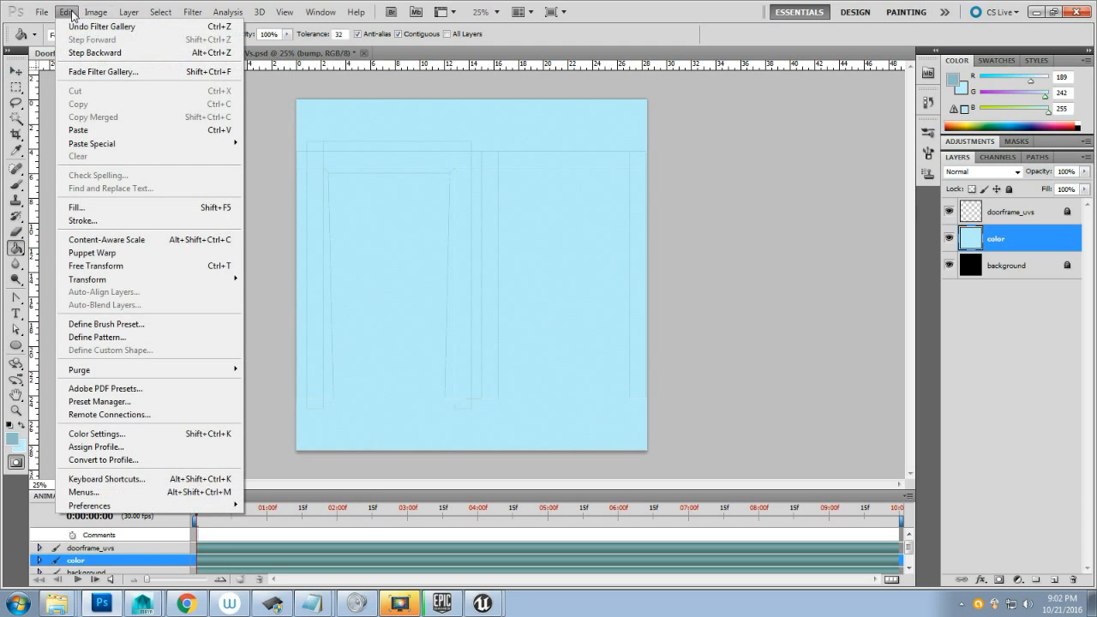
{"action": "left_click", "coordinate": [18, 74]}
{"action": "left_click", "coordinate": [67, 12]}
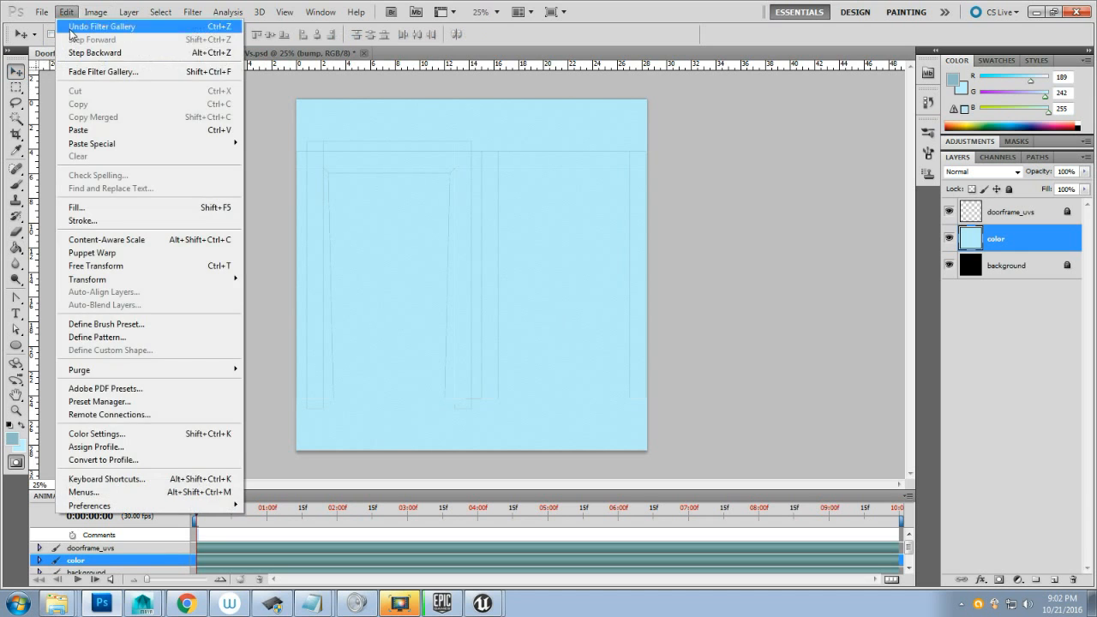
{"action": "left_click", "coordinate": [146, 265]}
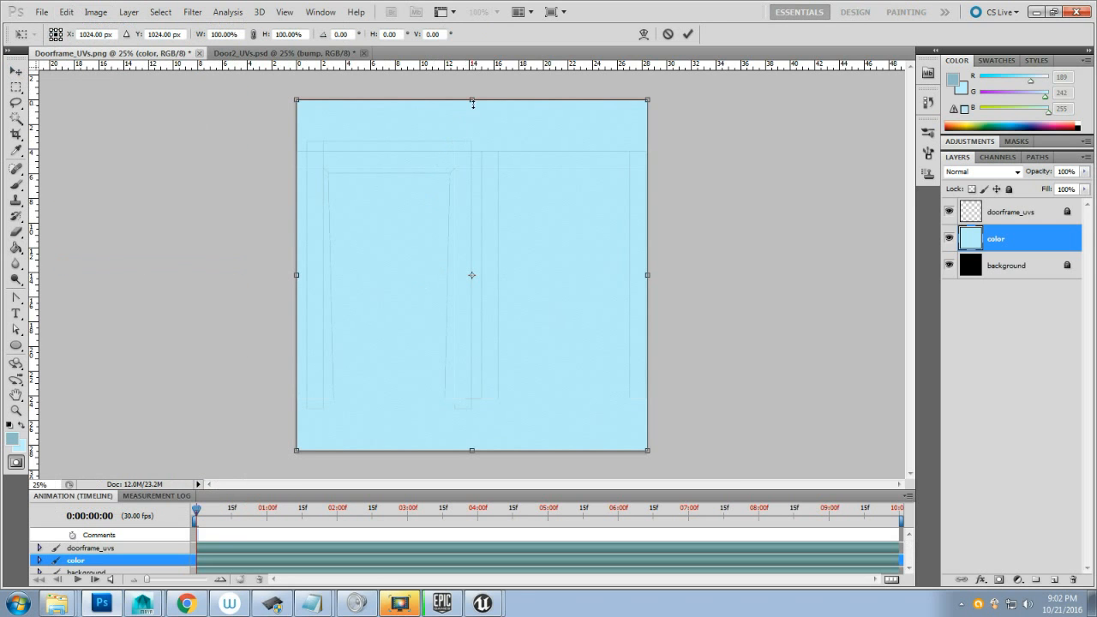
{"action": "left_click_drag", "start_coordinate": [471, 108], "coordinate": [470, 149]}
{"action": "left_click_drag", "start_coordinate": [471, 450], "coordinate": [472, 411]}
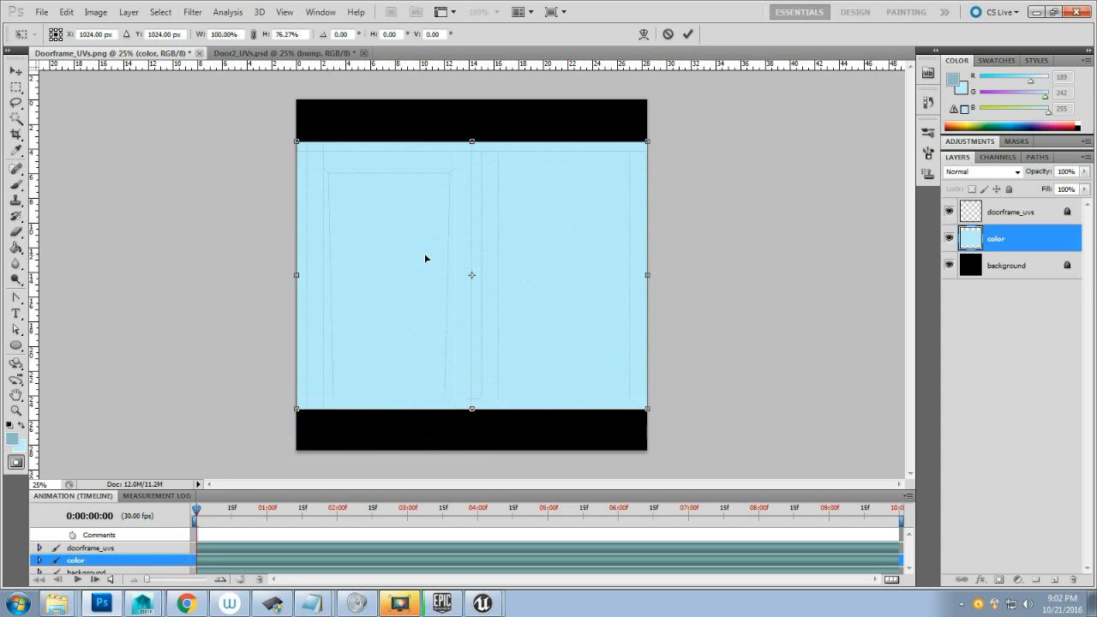
{"action": "left_click", "coordinate": [687, 35]}
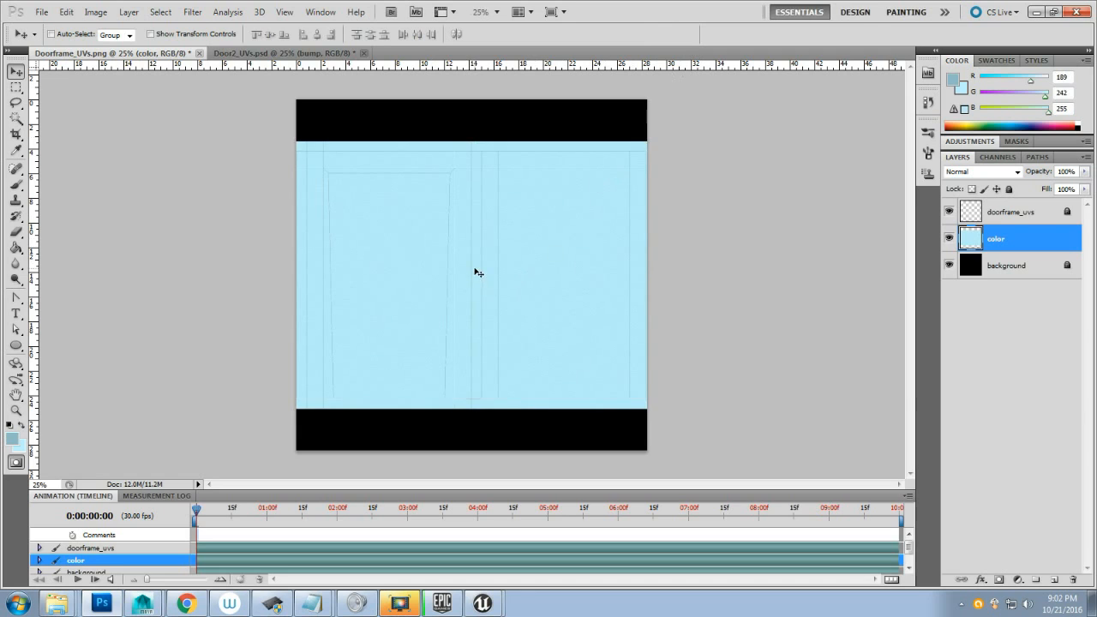
- Marquee-select a rectangle along the middle of the front frame's borders on the color layer and copy it to a new layer
{"action": "left_click", "coordinate": [15, 87]}
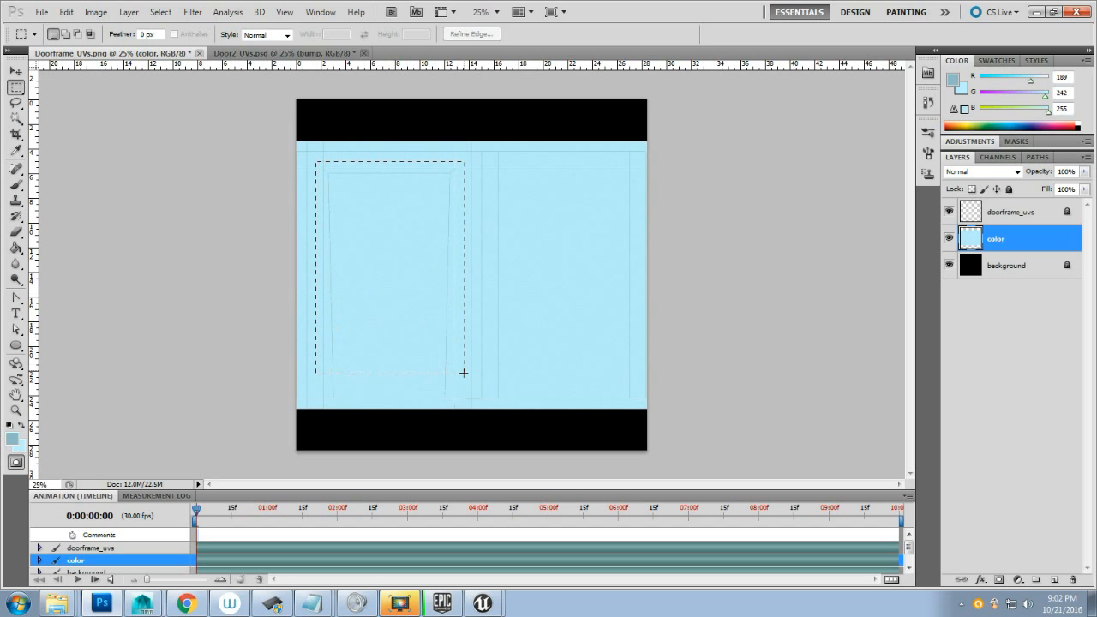
{"action": "left_click_drag", "start_coordinate": [461, 391], "coordinate": [461, 393]}
{"action": "left_click_drag", "start_coordinate": [463, 397], "coordinate": [464, 397]}
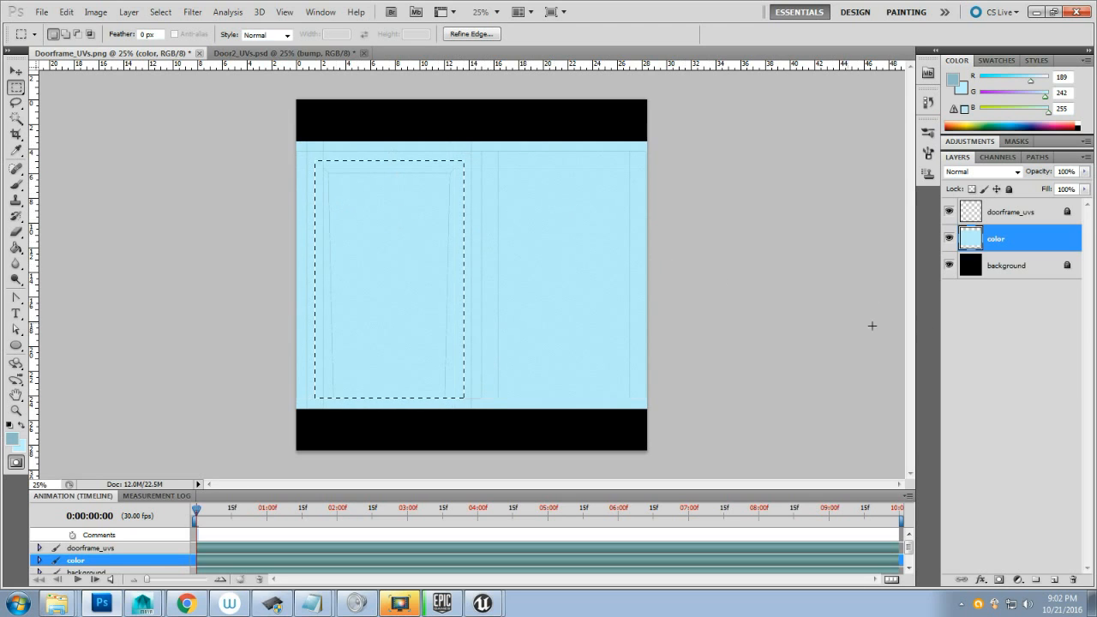
{"action": "left_click", "coordinate": [948, 239]}
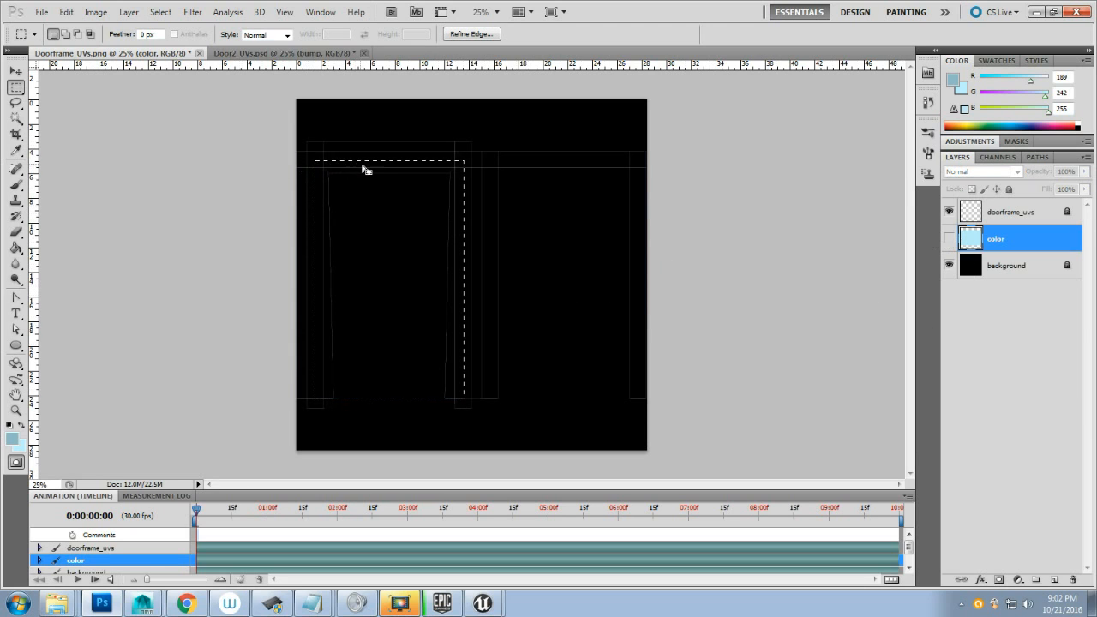
{"action": "left_click", "coordinate": [948, 238]}
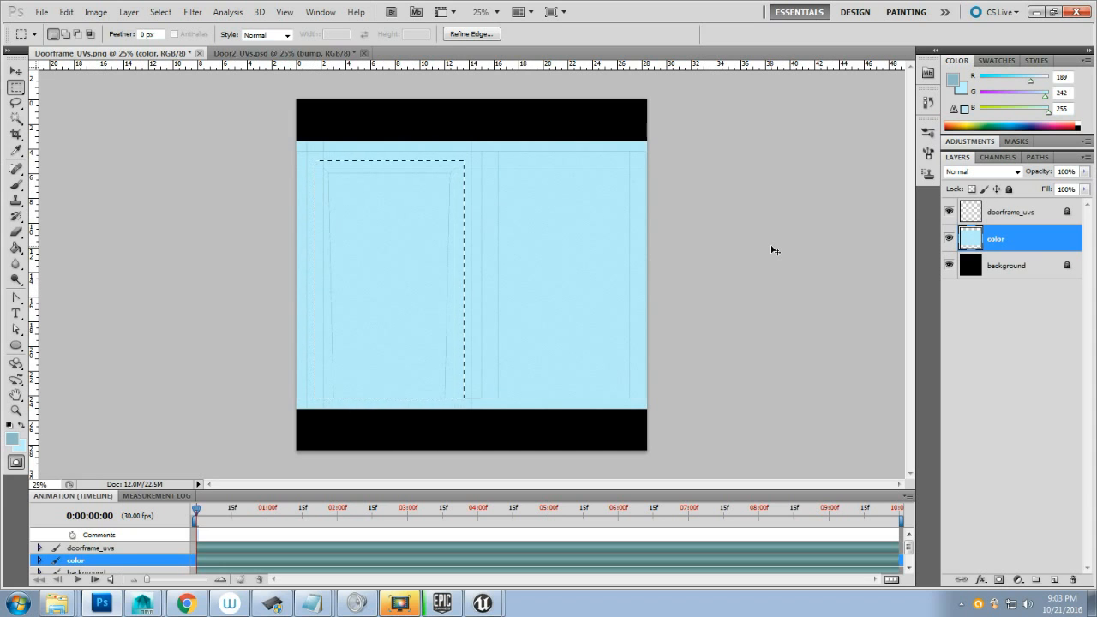
{"action": "key", "text": "ctrl+j"}
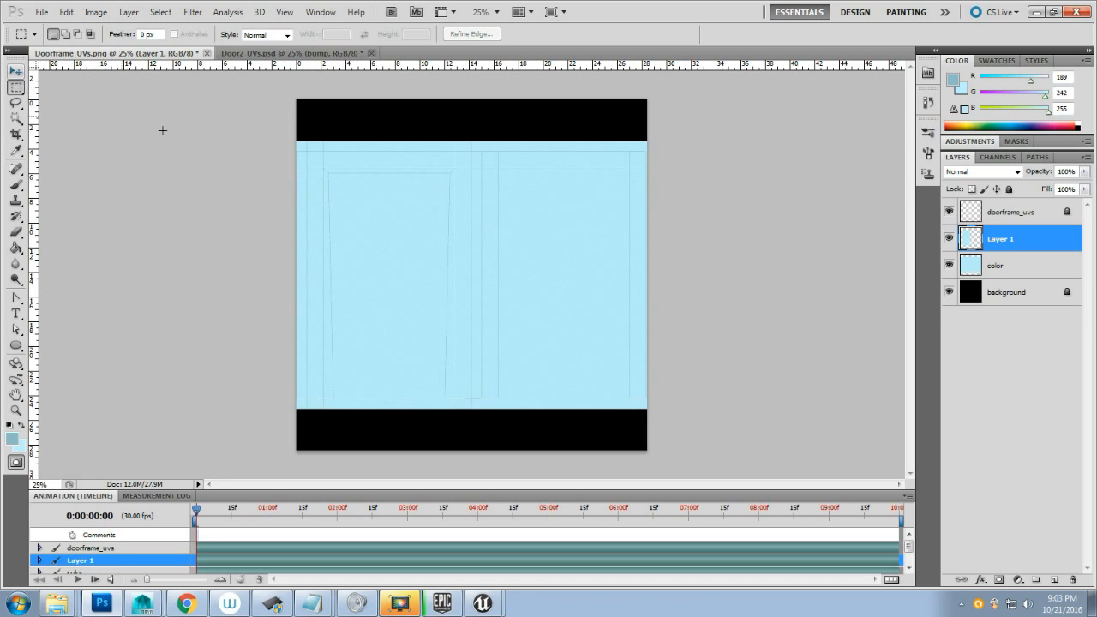
- Try a drop shadow on the copied rectangle, replace it with an inner shadow, and set the shadow angle to 0°
{"action": "double_click", "coordinate": [1040, 245]}
{"action": "left_click", "coordinate": [643, 205]}
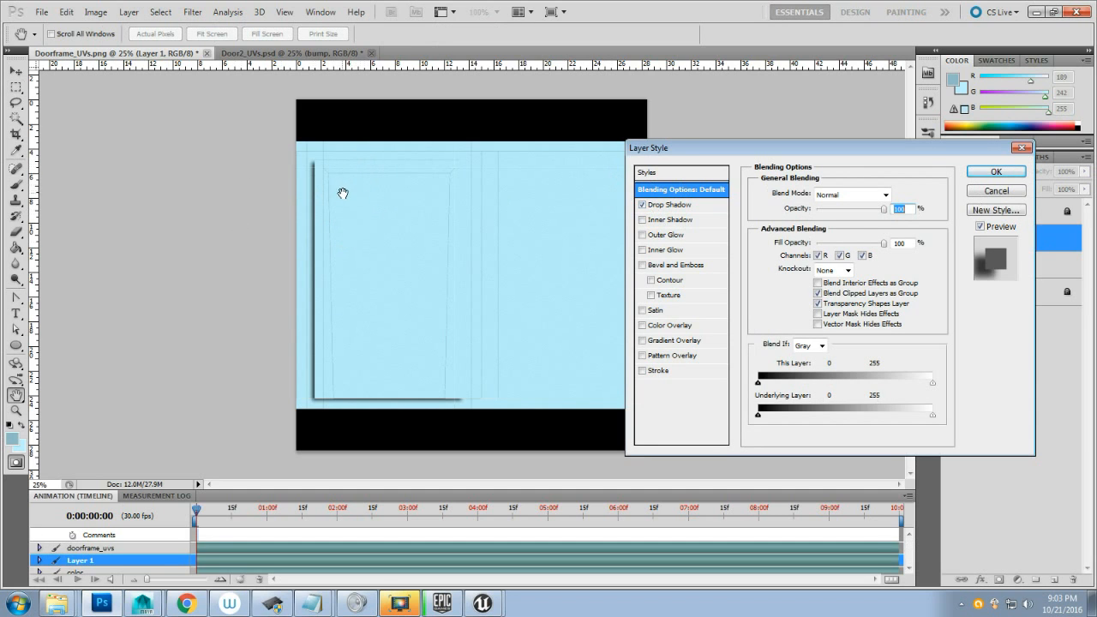
{"action": "left_click", "coordinate": [642, 205]}
{"action": "left_click", "coordinate": [642, 219]}
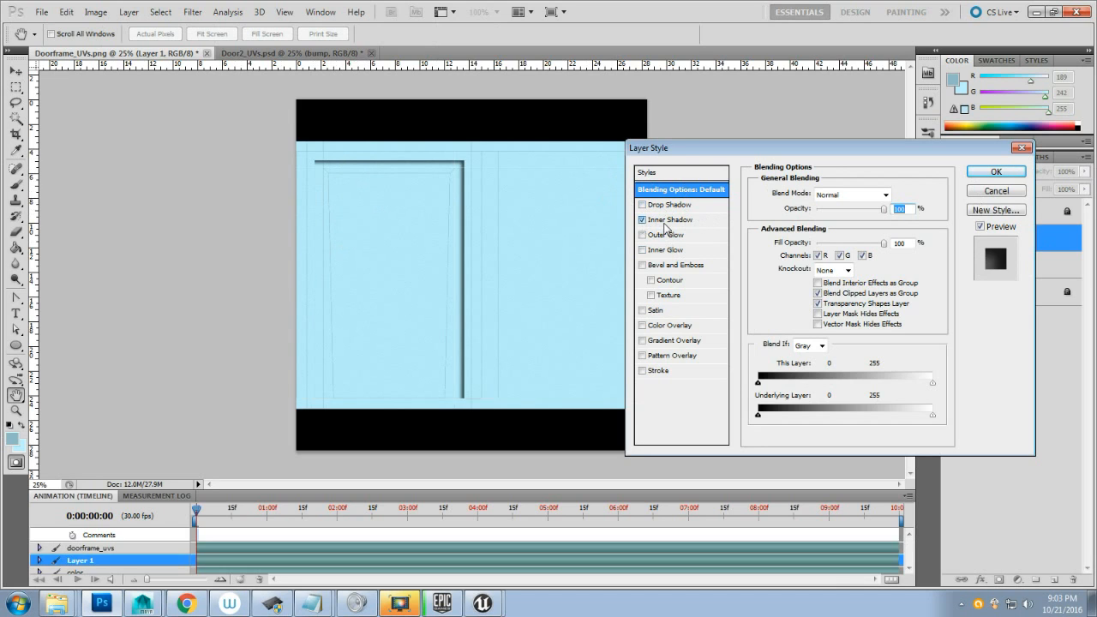
{"action": "left_click", "coordinate": [670, 222]}
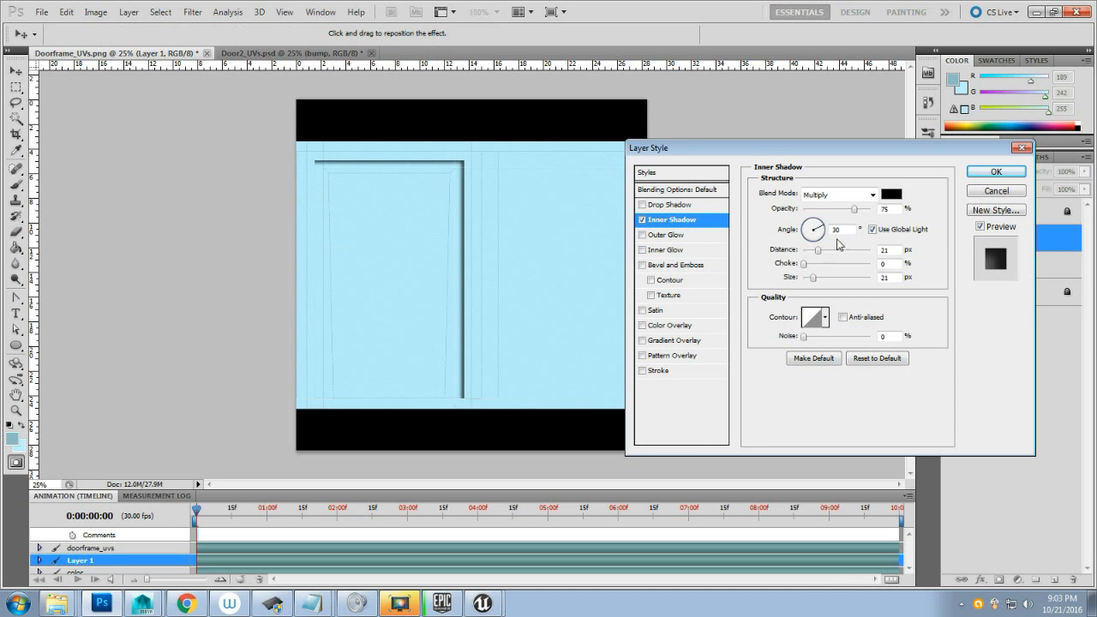
{"action": "left_click", "coordinate": [779, 228]}
{"action": "type", "text": "0"}
{"action": "key", "text": "Return"}
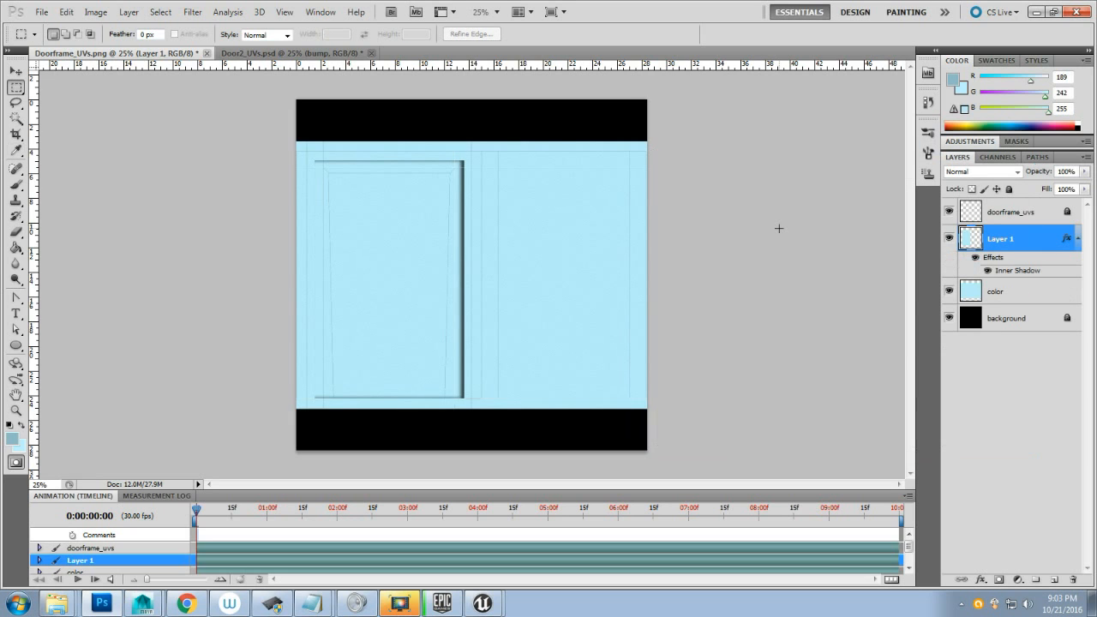
- Adjust the rectangle layer's inner shadow to distance 0 px, choke 0% and size 38 px
{"action": "double_click", "coordinate": [1054, 245]}
{"action": "left_click", "coordinate": [668, 219]}
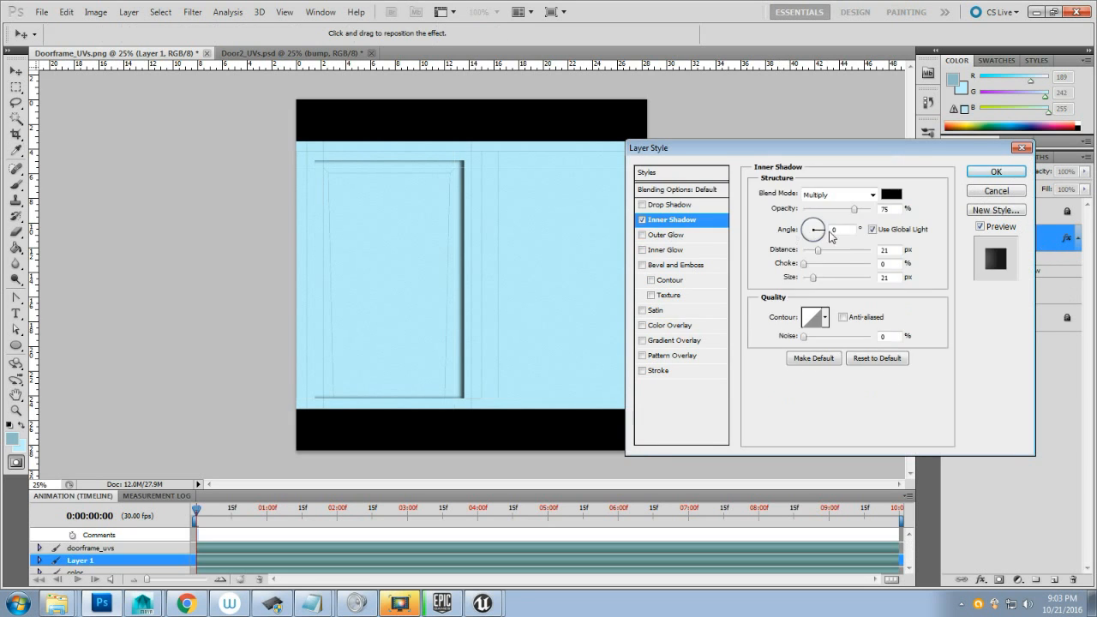
{"action": "left_click_drag", "start_coordinate": [746, 148], "coordinate": [784, 101]}
{"action": "left_click_drag", "start_coordinate": [855, 204], "coordinate": [821, 206]}
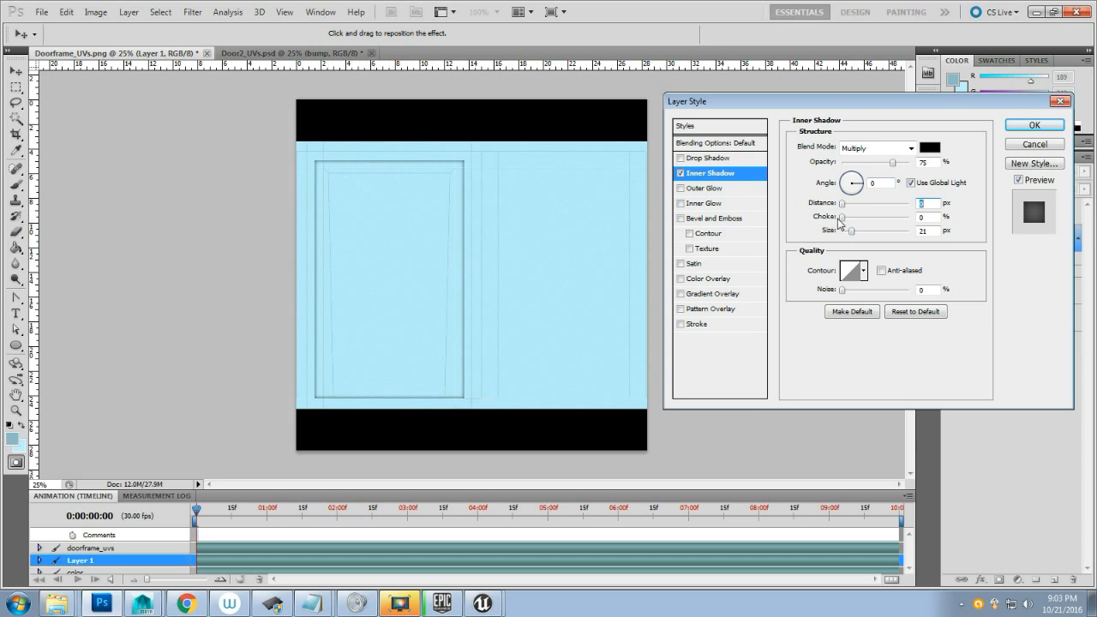
{"action": "left_click_drag", "start_coordinate": [851, 231], "coordinate": [855, 231]}
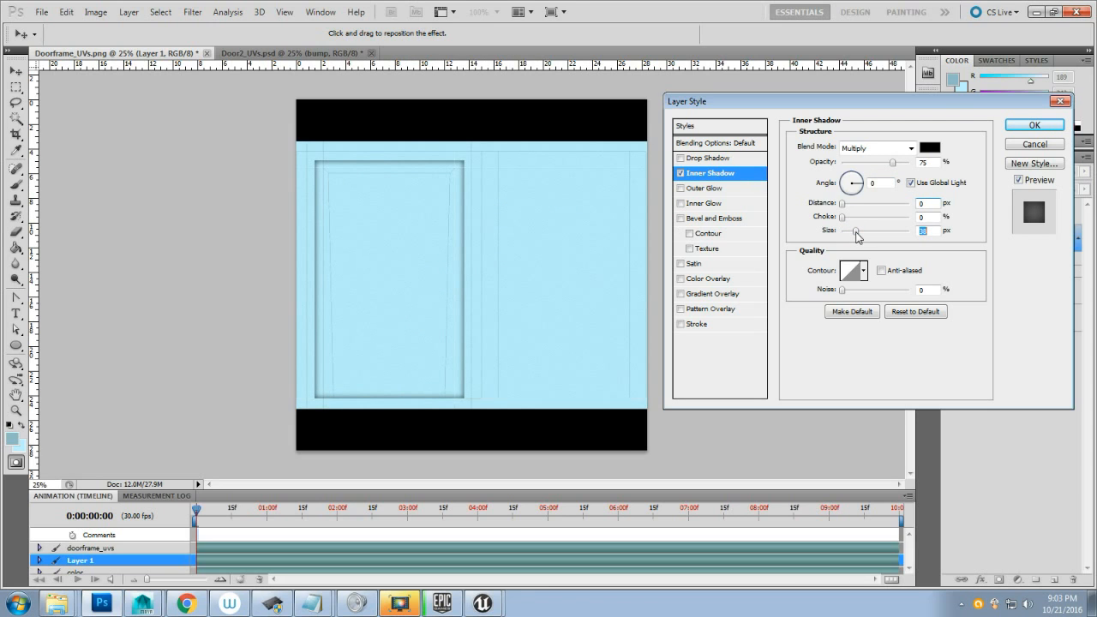
{"action": "left_click_drag", "start_coordinate": [857, 237], "coordinate": [840, 223]}
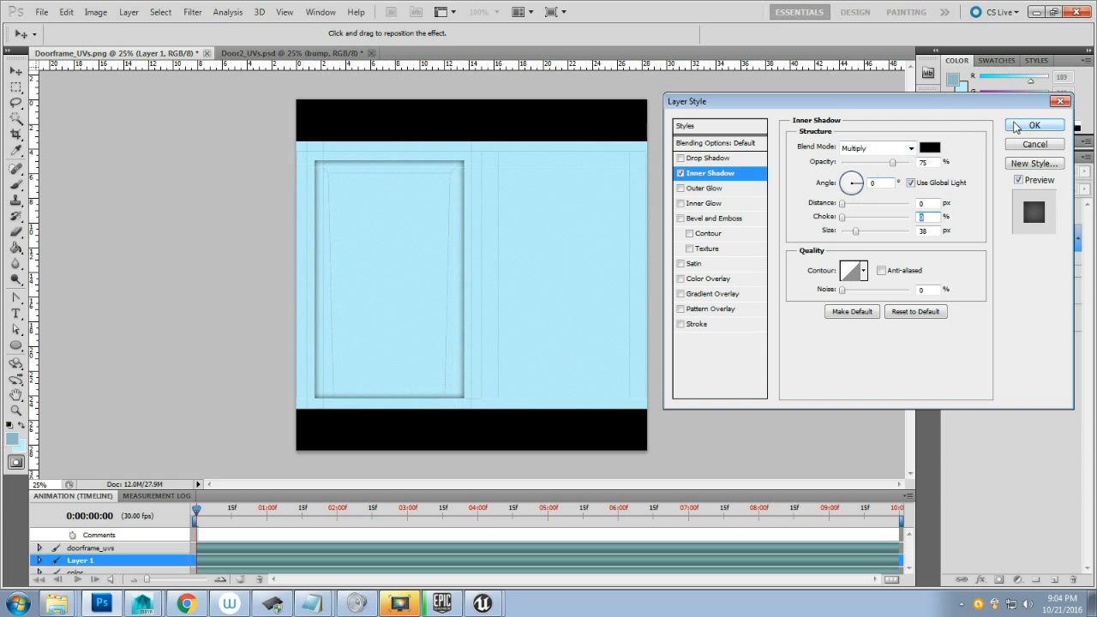
{"action": "left_click", "coordinate": [1034, 124]}
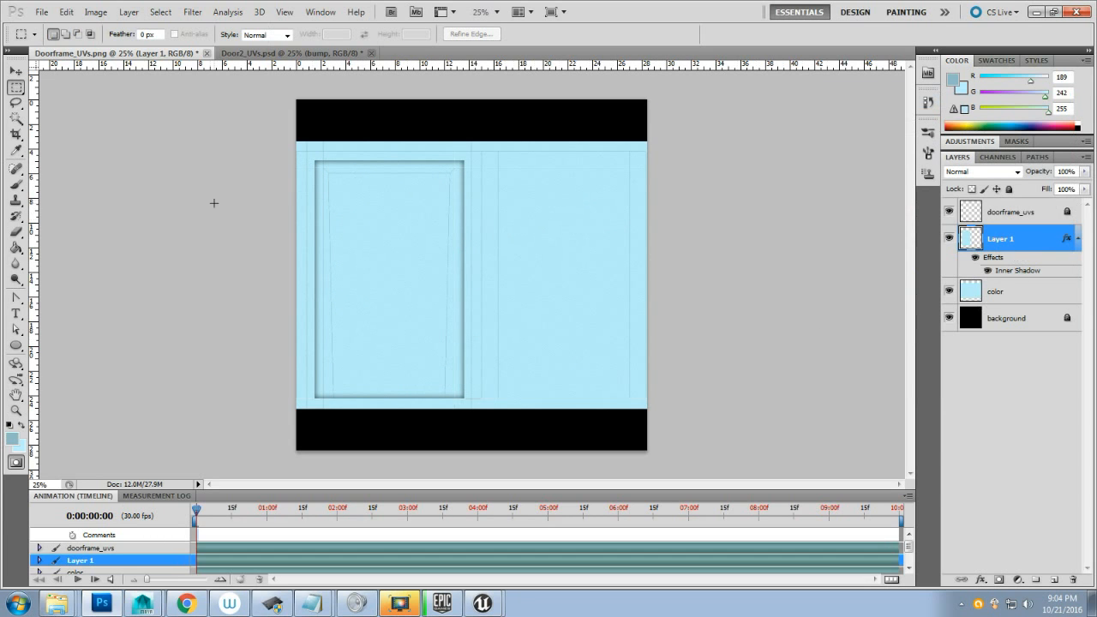
- Rename the copied rectangle's layer to "front frame bevel"
{"action": "left_click", "coordinate": [17, 72]}
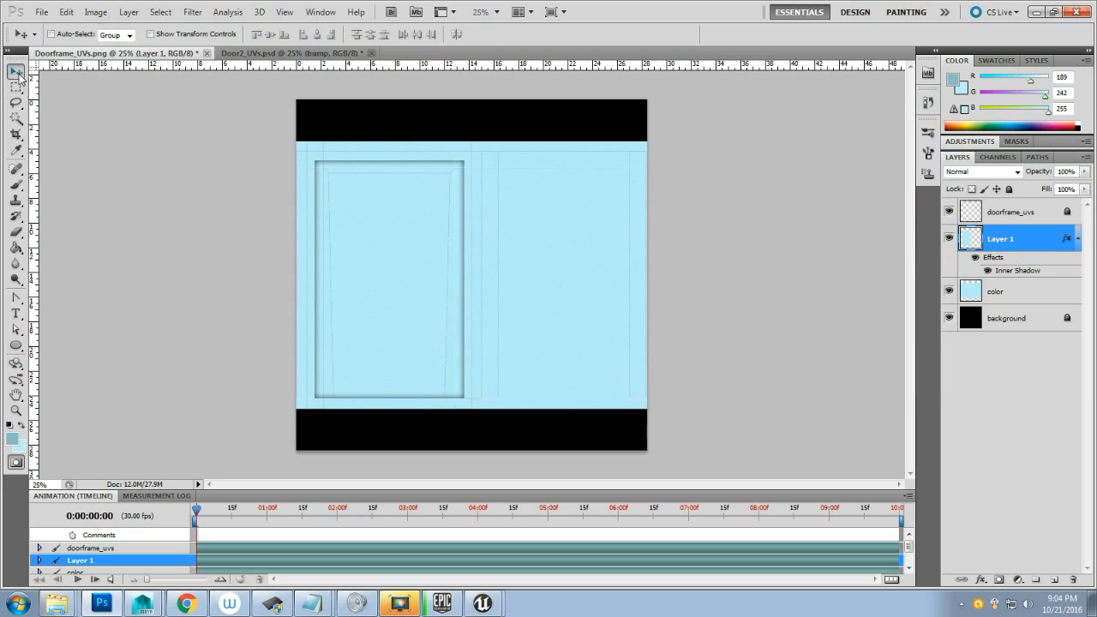
{"action": "double_click", "coordinate": [999, 239]}
{"action": "type", "text": "front frame bevel"}
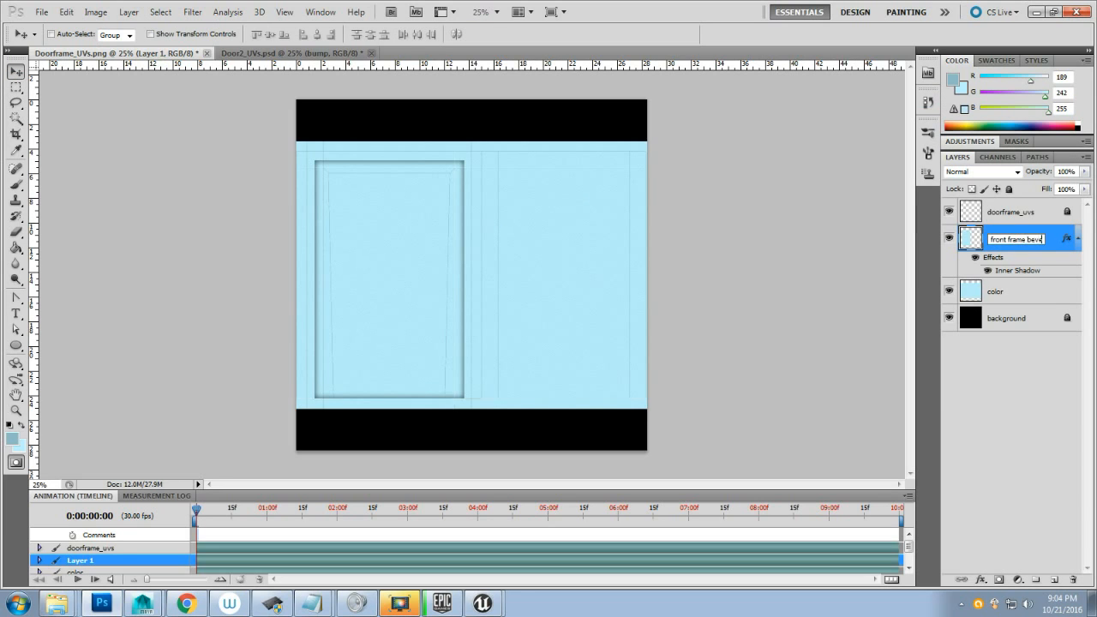
{"action": "key", "text": "Return"}
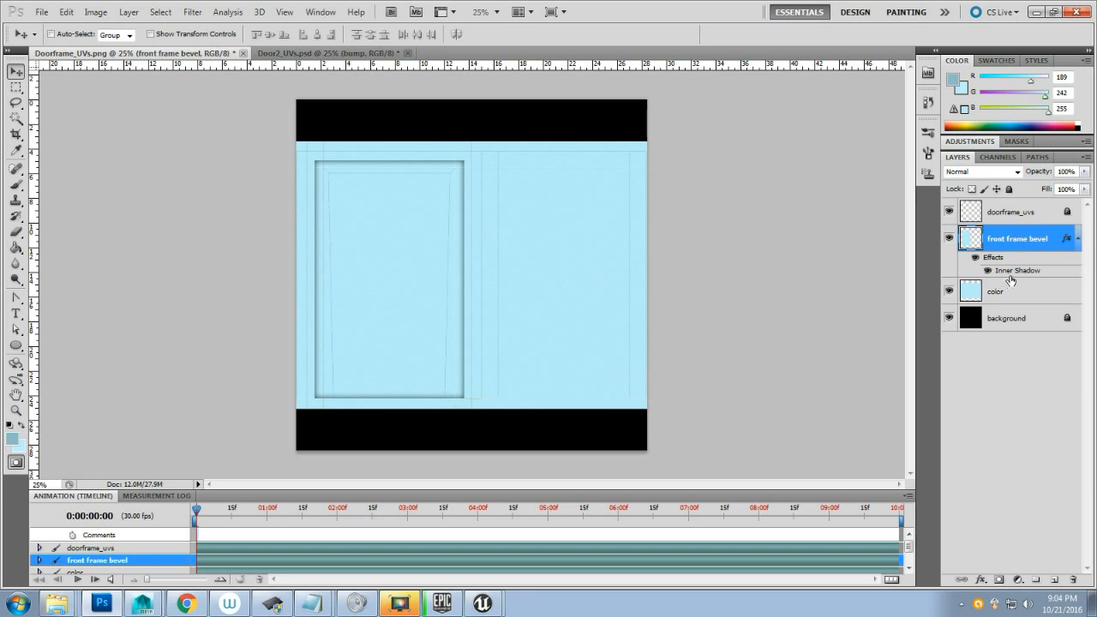
- Duplicate the front frame bevel as "back frame bevel copy" directly above the color layer, and move it over the back frame's UVs
{"action": "left_click_drag", "start_coordinate": [1042, 241], "coordinate": [1033, 291]}
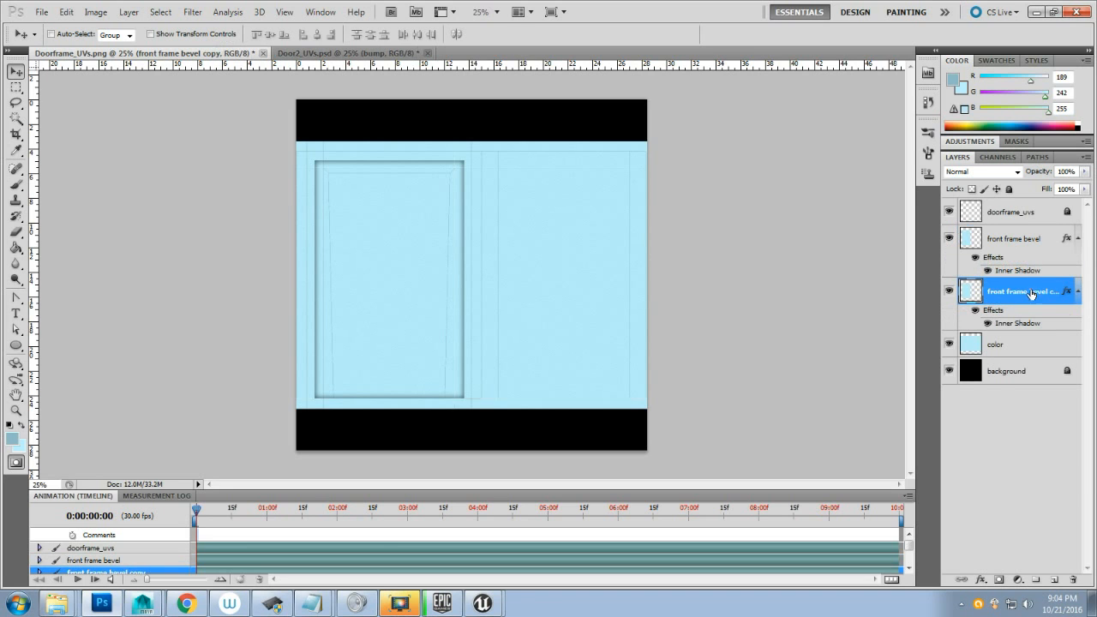
{"action": "double_click", "coordinate": [1015, 291]}
{"action": "left_click", "coordinate": [1013, 292]}
{"action": "key", "text": "shift+Home"}
{"action": "type", "text": "back fra"}
{"action": "key", "text": "Return"}
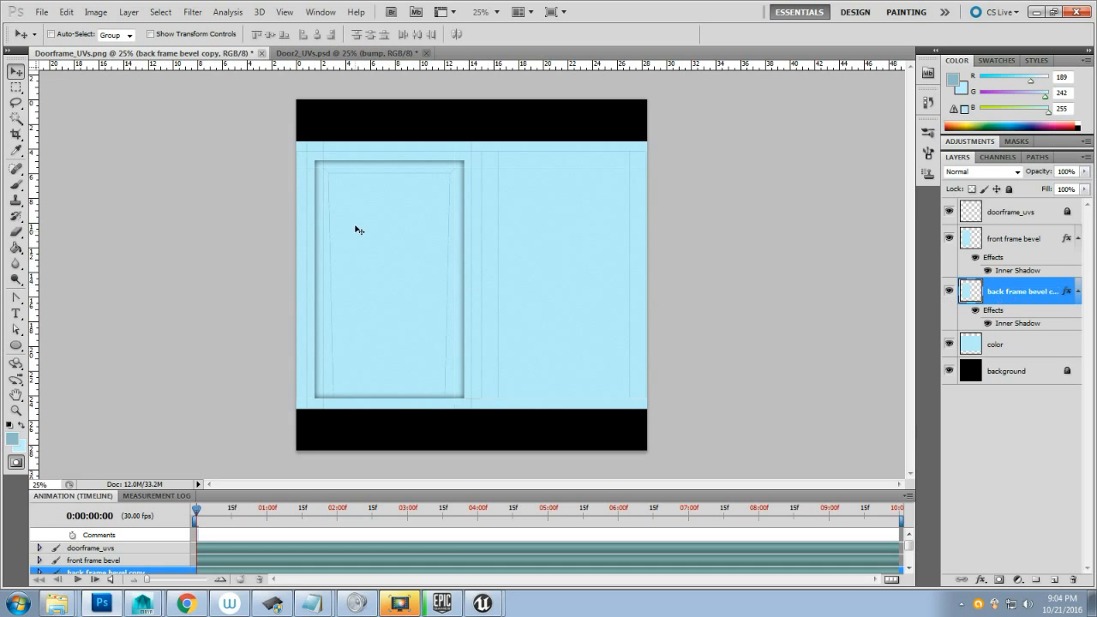
{"action": "left_click_drag", "start_coordinate": [370, 263], "coordinate": [542, 266]}
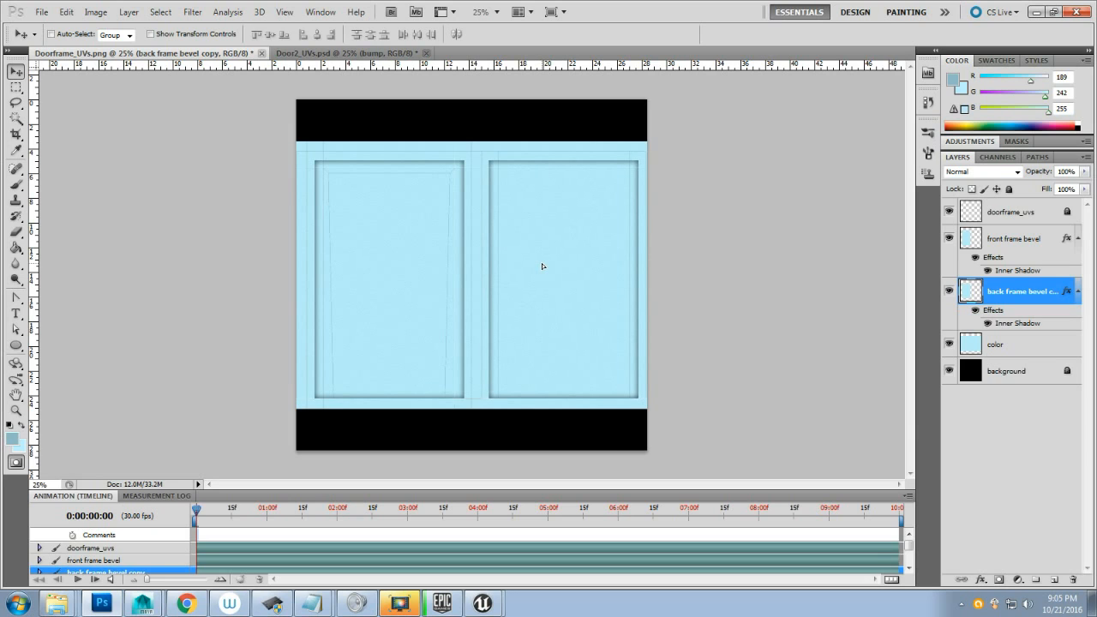
{"action": "left_click_drag", "start_coordinate": [541, 267], "coordinate": [543, 267]}
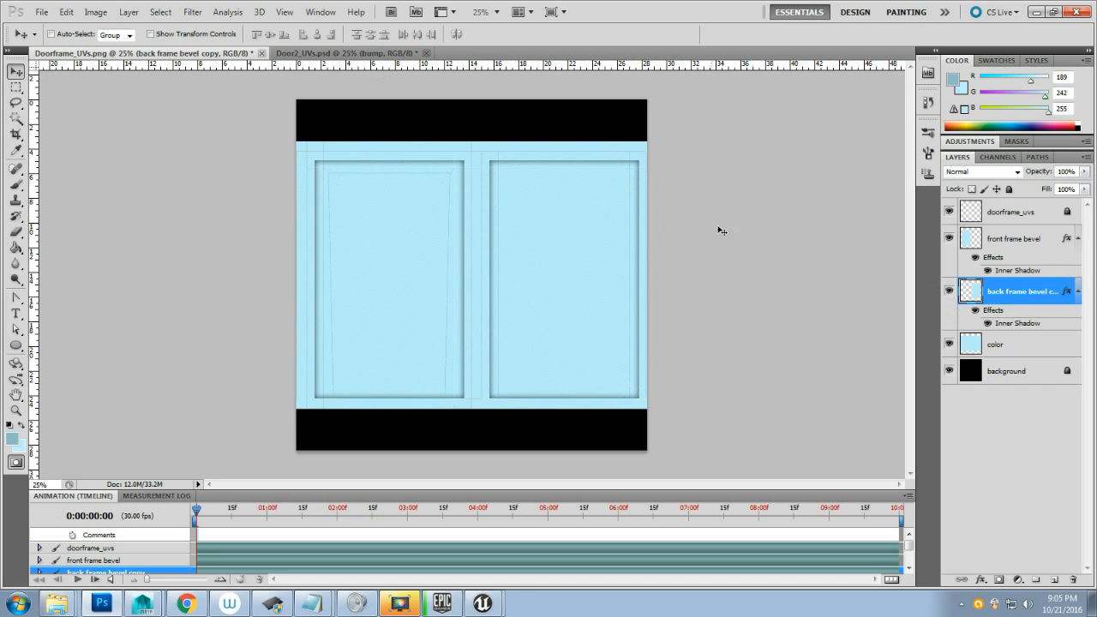
- Hide the front frame bevel, back frame bevel copy and doorframe_uvs layers, leaving only color and background displayed
{"action": "left_click", "coordinate": [949, 238]}
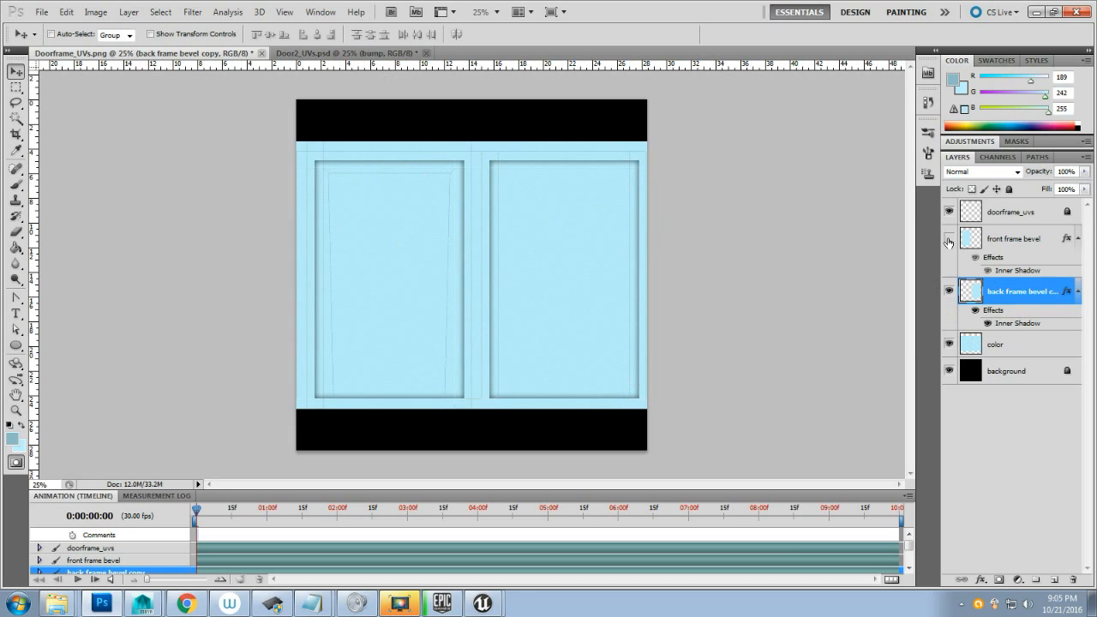
{"action": "left_click", "coordinate": [949, 293]}
{"action": "left_click", "coordinate": [948, 293]}
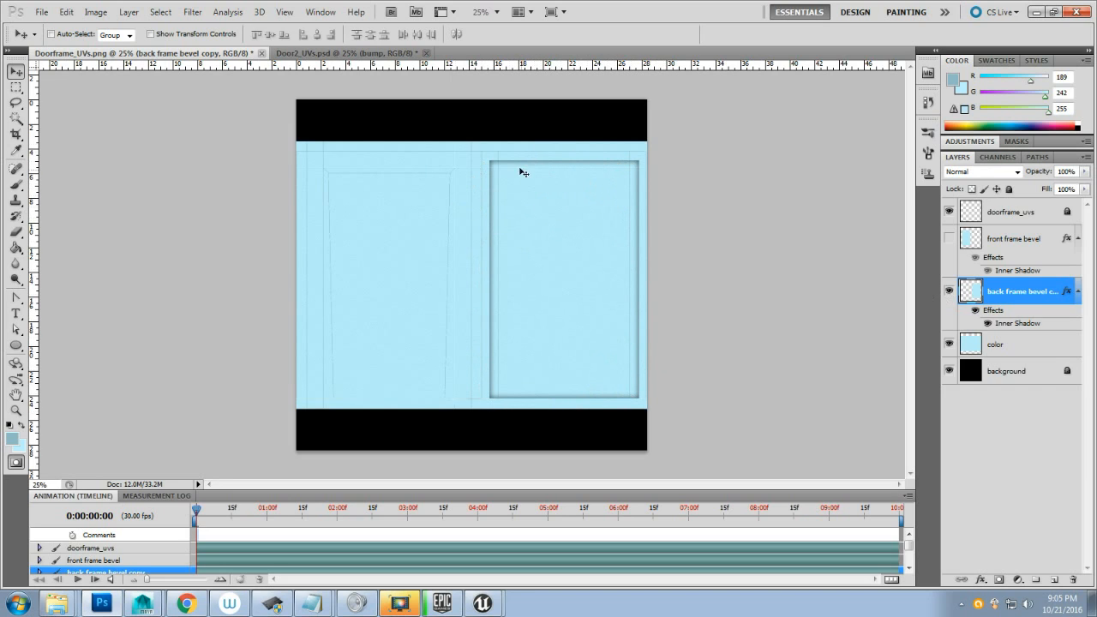
{"action": "left_click", "coordinate": [948, 293]}
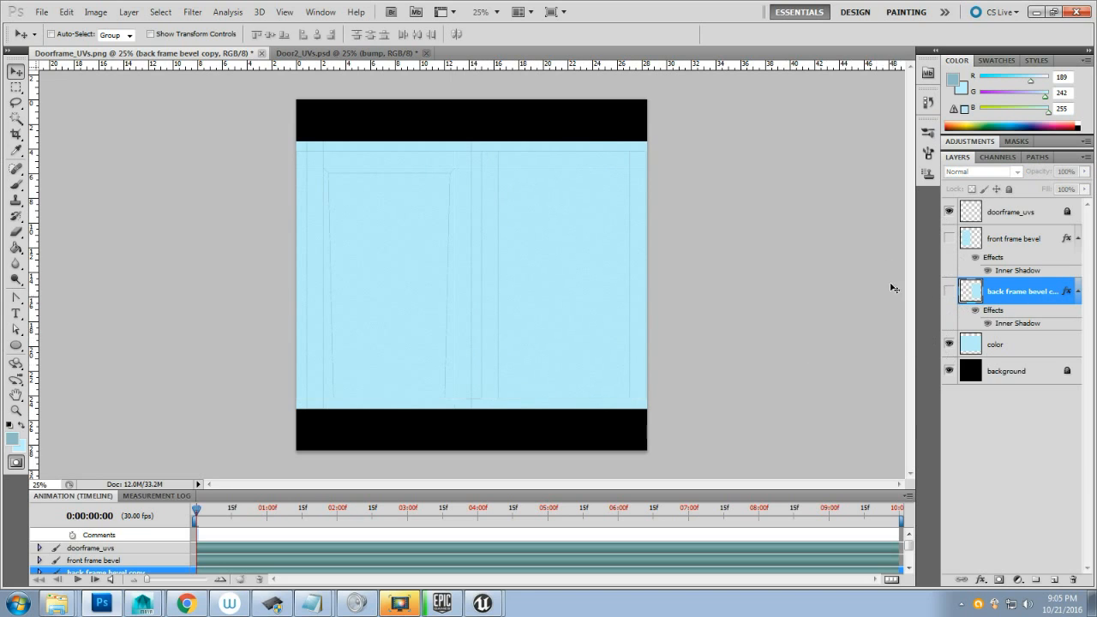
{"action": "left_click", "coordinate": [948, 212]}
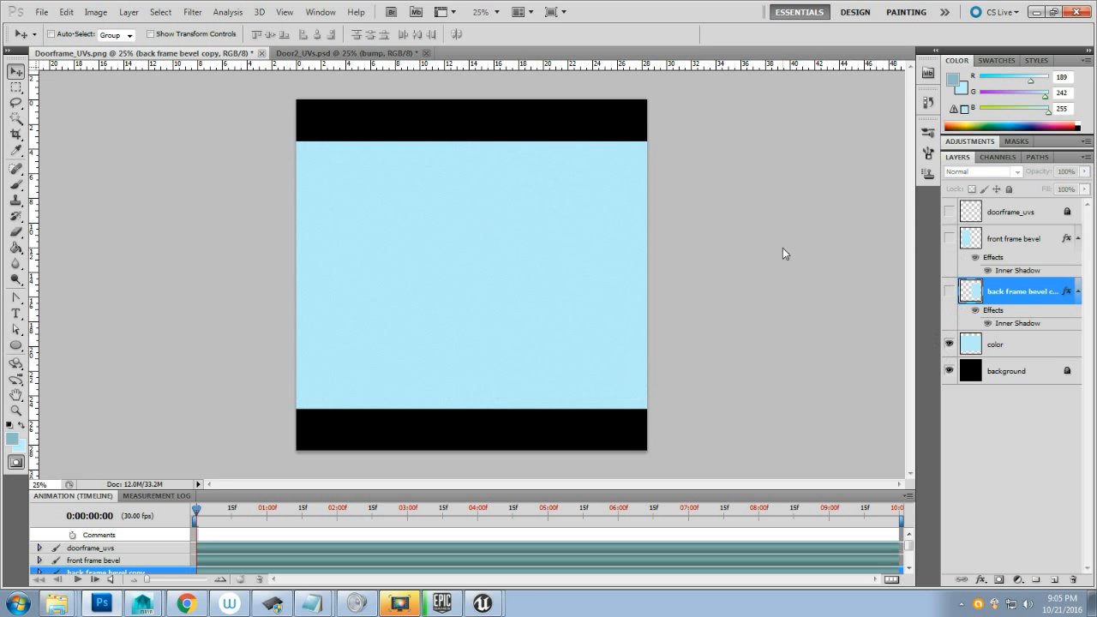
- Save the layered document as Doorframe_UVs.psd in Photoshop format in the Texture Maps folder
{"action": "left_click", "coordinate": [41, 12]}
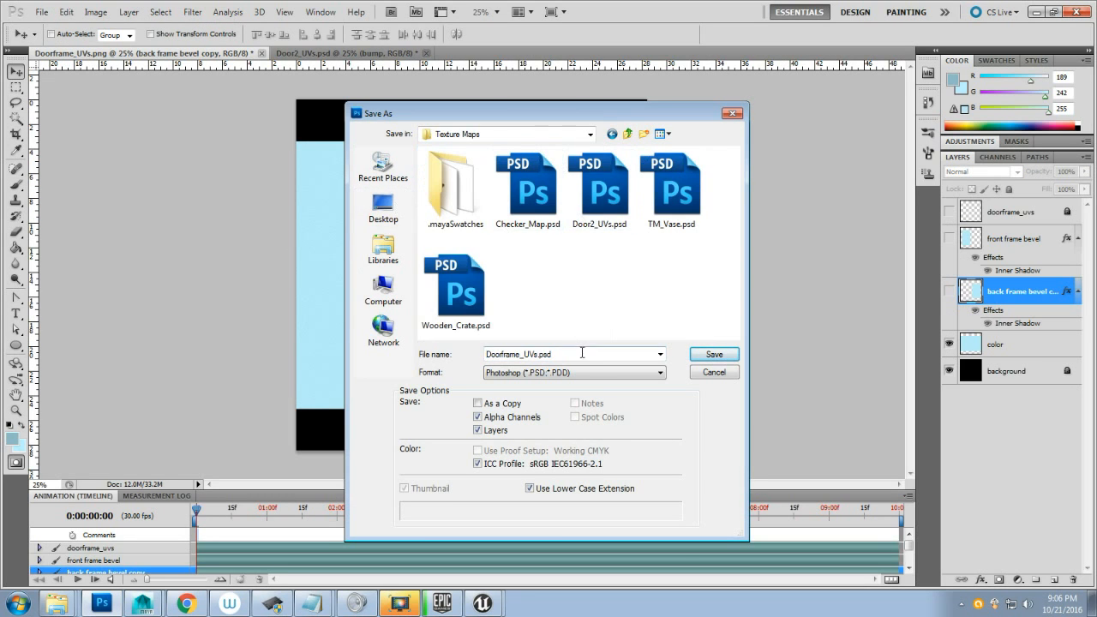
{"action": "left_click", "coordinate": [579, 373]}
{"action": "left_click", "coordinate": [579, 373]}
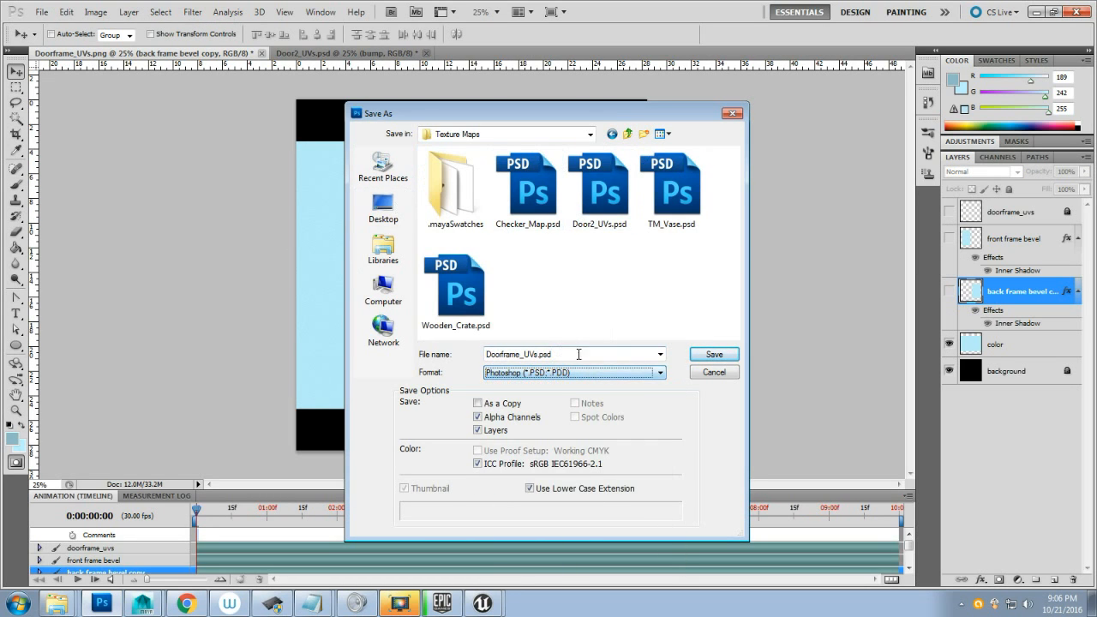
{"action": "left_click", "coordinate": [714, 354]}
{"action": "left_click", "coordinate": [692, 191]}
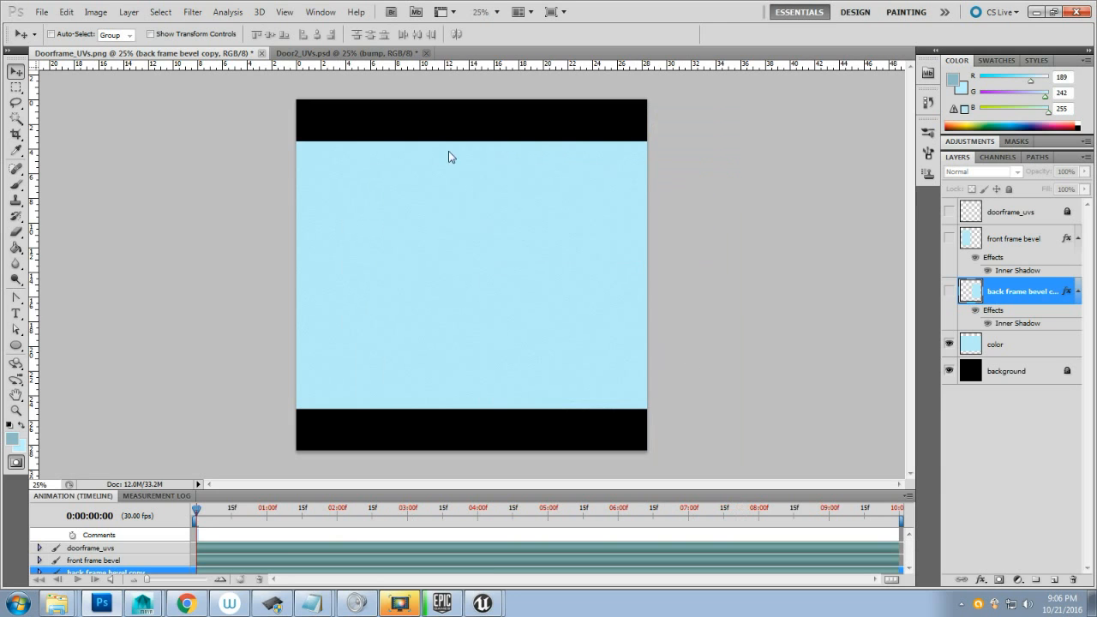
- Save a 24 bits/pixel Targa copy of the plain colour map as T_doorframe2_texturemap_D in the Texture Maps folder
{"action": "left_click", "coordinate": [41, 12]}
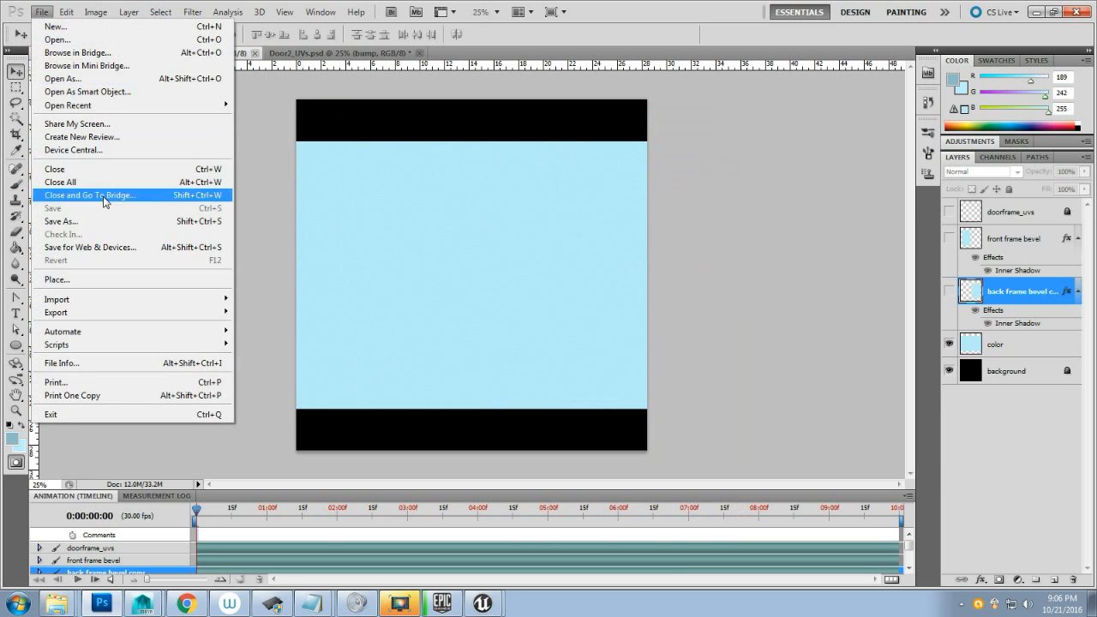
{"action": "left_click", "coordinate": [60, 221]}
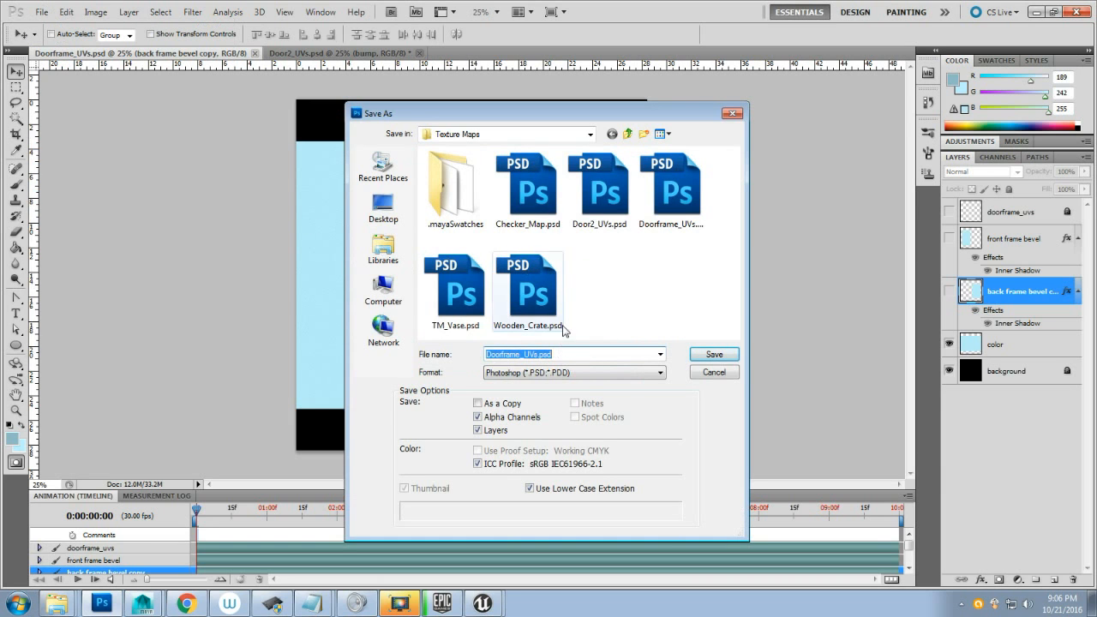
{"action": "left_click", "coordinate": [571, 374]}
{"action": "left_click", "coordinate": [581, 556]}
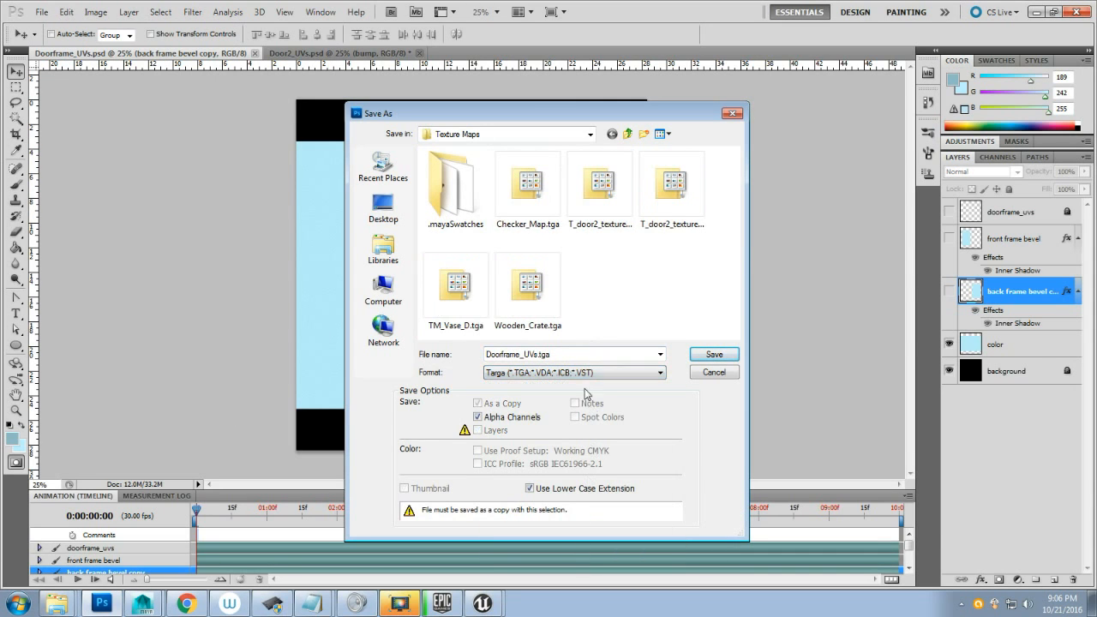
{"action": "double_click", "coordinate": [581, 356]}
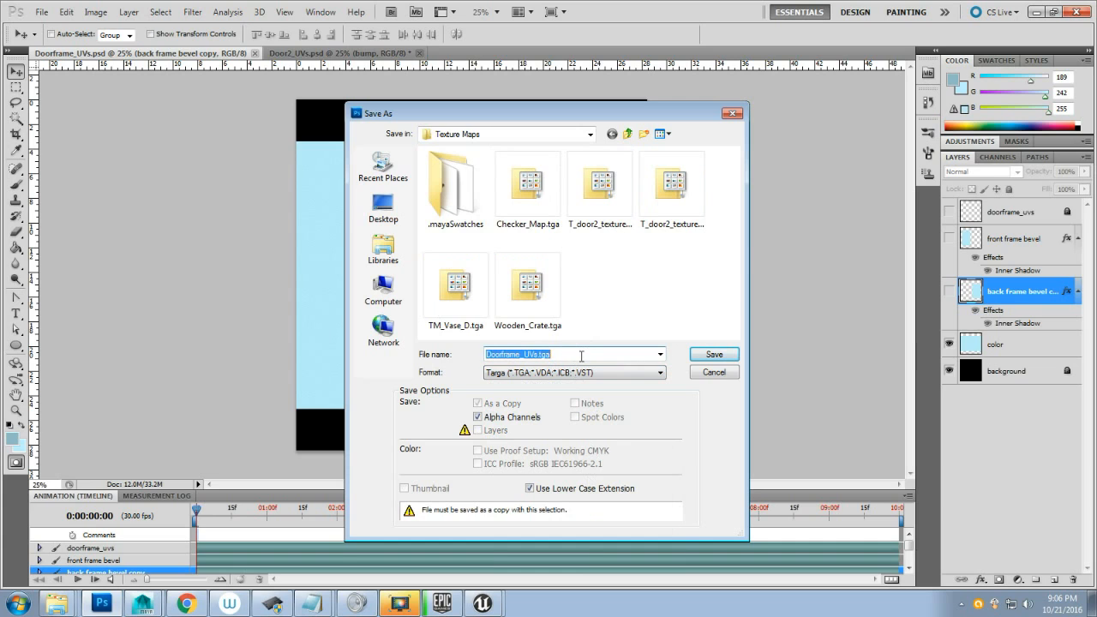
{"action": "type", "text": "T"}
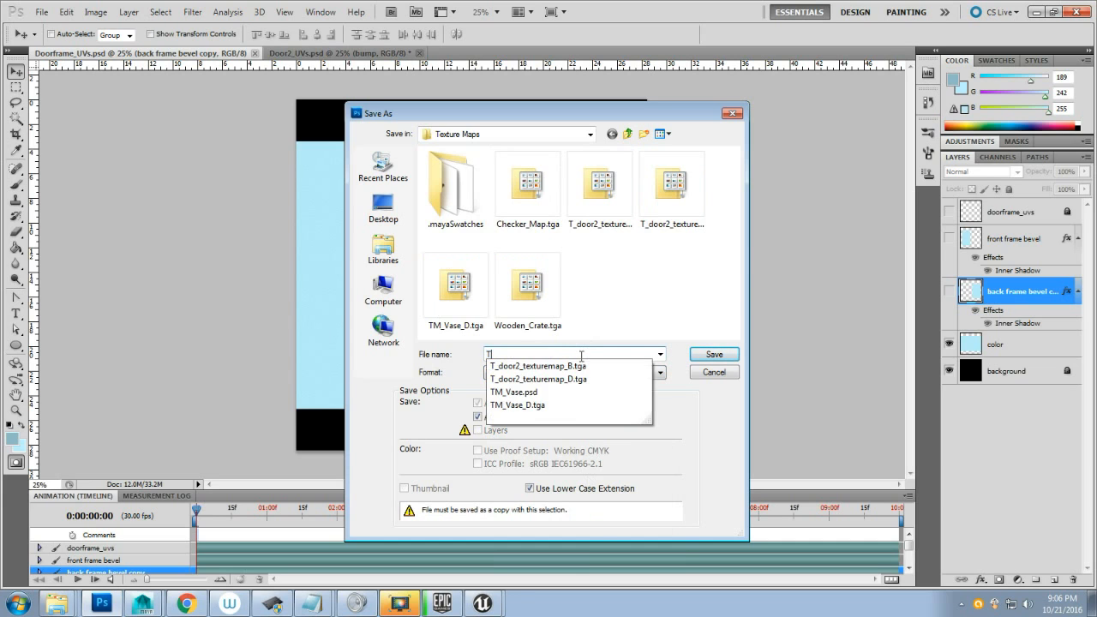
{"action": "type", "text": "_doorframe2_texturemap_D"}
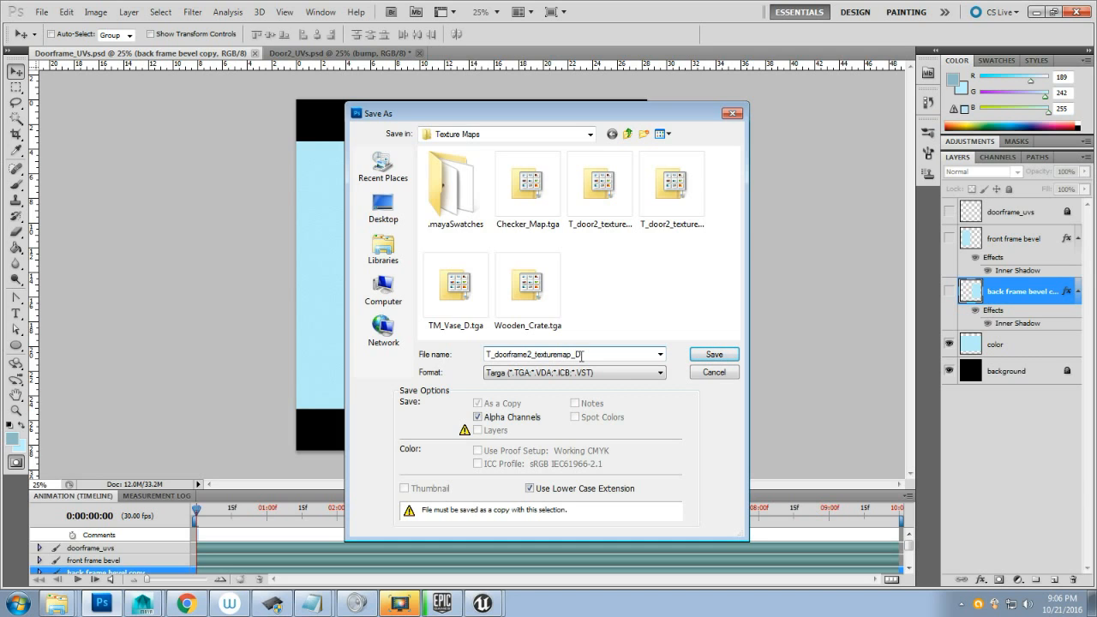
{"action": "left_click", "coordinate": [698, 354]}
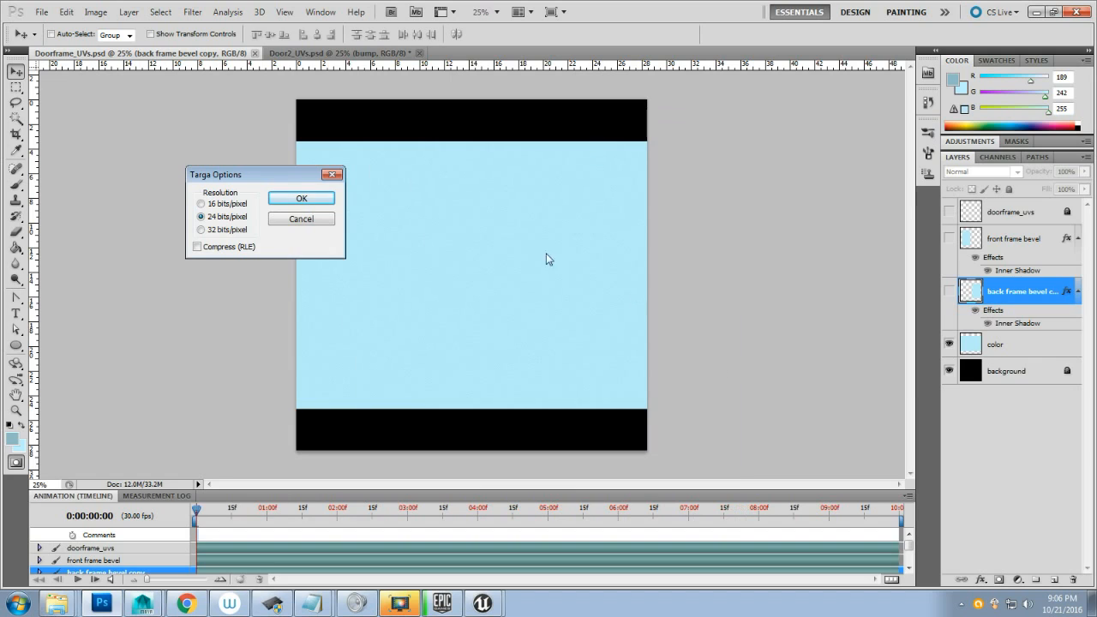
{"action": "left_click", "coordinate": [295, 200]}
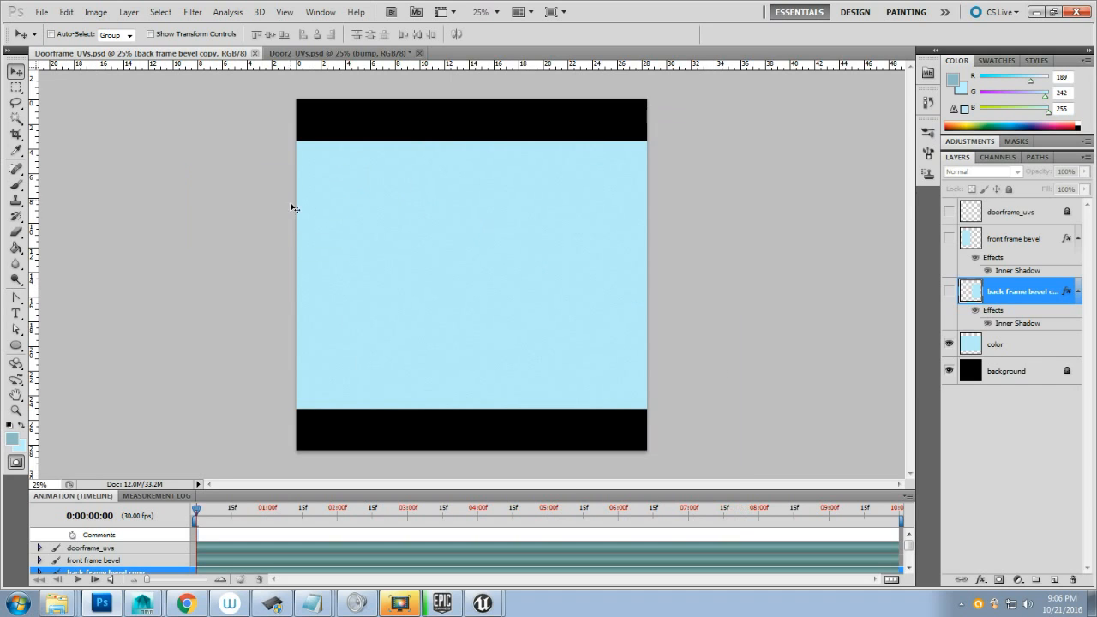
- Show the front frame bevel and back frame bevel copy layers, and duplicate both together with the color layer
{"action": "left_click", "coordinate": [950, 291]}
{"action": "left_click", "coordinate": [948, 238]}
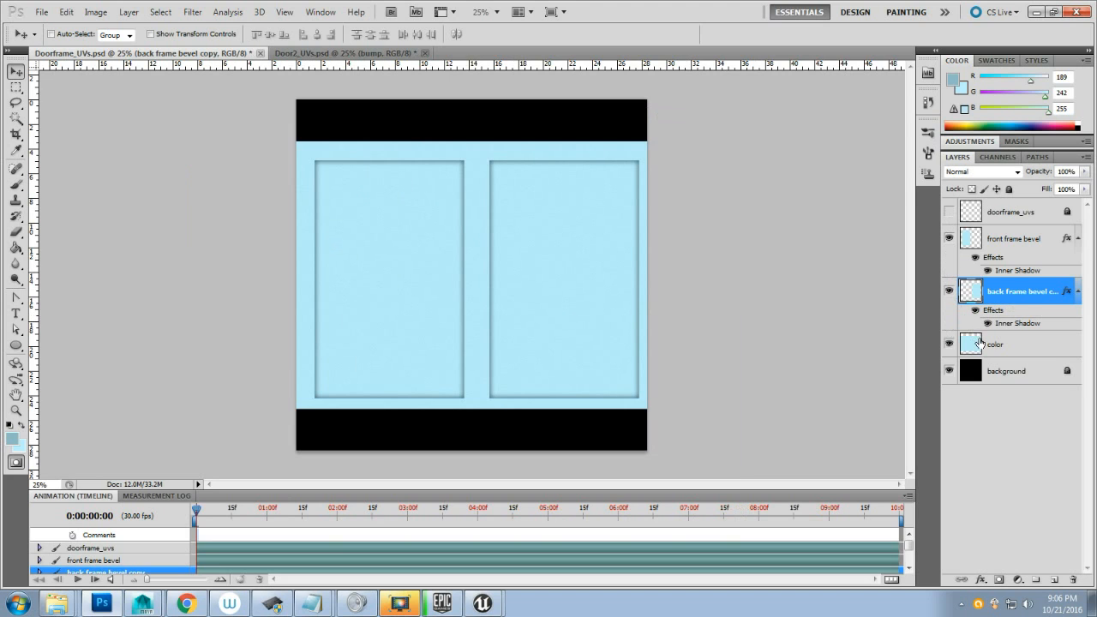
{"action": "key", "text": "q"}
{"action": "left_click", "coordinate": [1007, 240]}
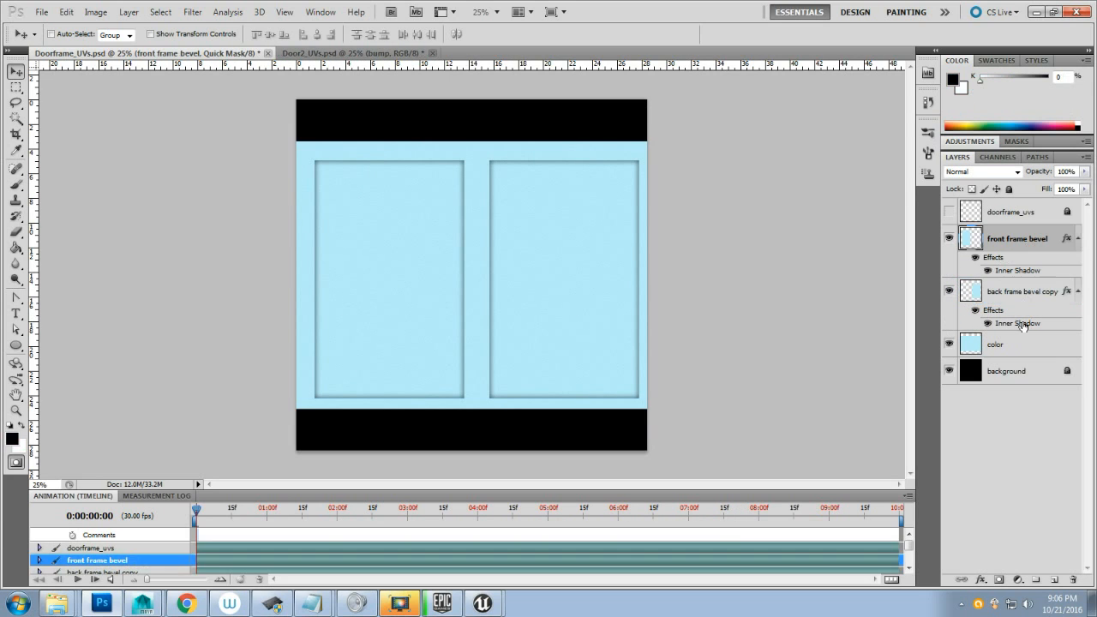
{"action": "key", "text": "q"}
{"action": "left_click", "coordinate": [1028, 344], "text": "shift"}
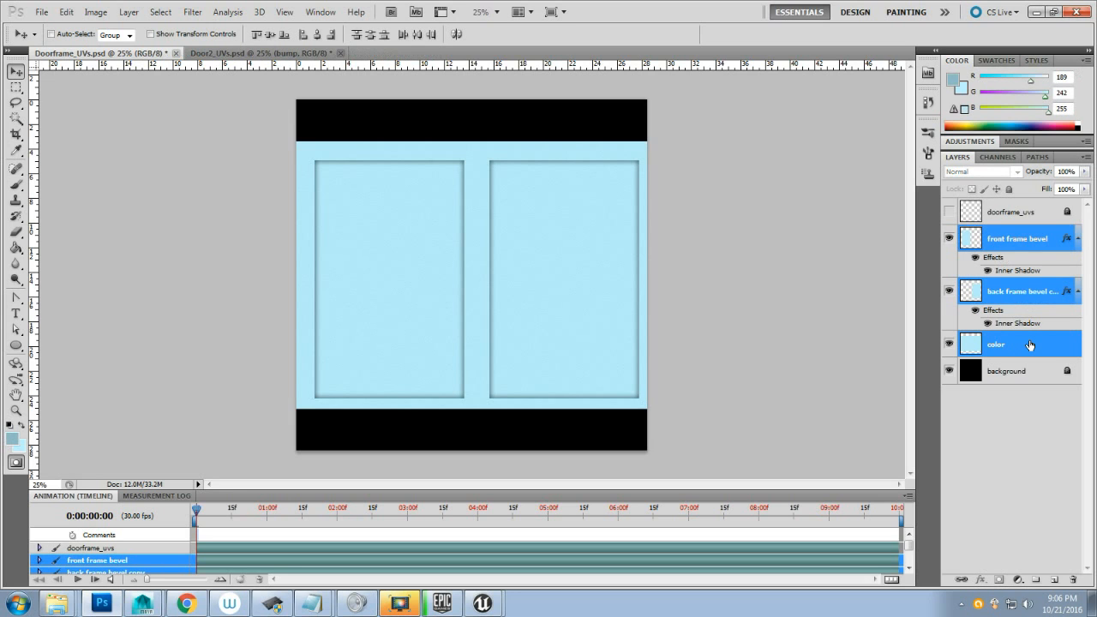
{"action": "key", "text": "ctrl+j"}
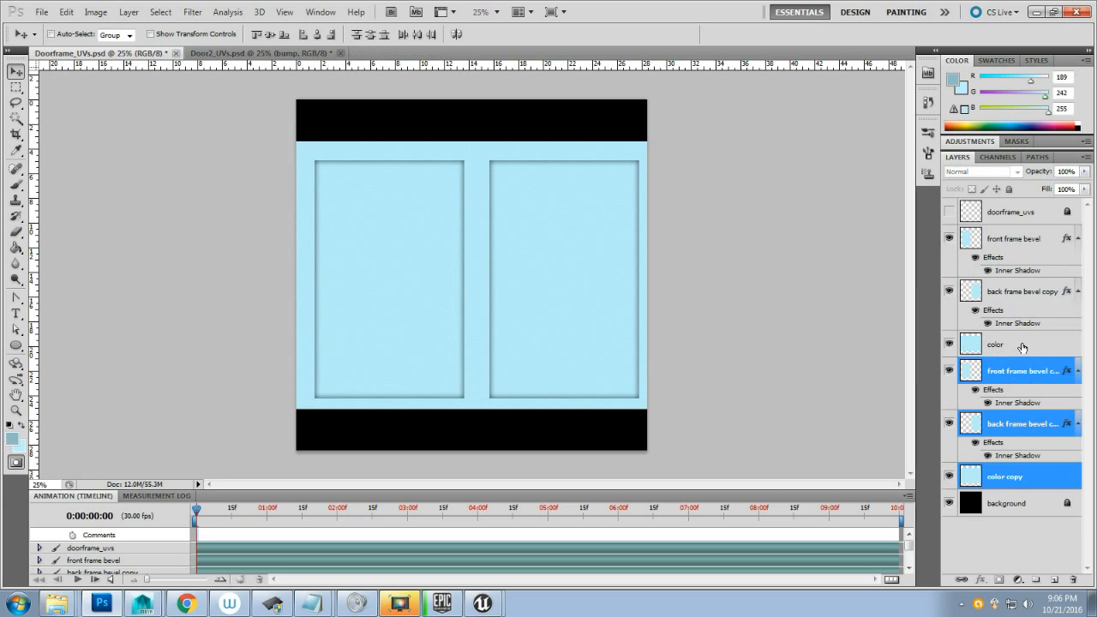
- Create a layer group named "doorframe diffuse" above the original front frame bevel, back frame bevel copy and color layers
{"action": "left_click", "coordinate": [1022, 348]}
{"action": "left_click", "coordinate": [1026, 297], "text": "shift"}
{"action": "left_click", "coordinate": [1028, 240], "text": "shift"}
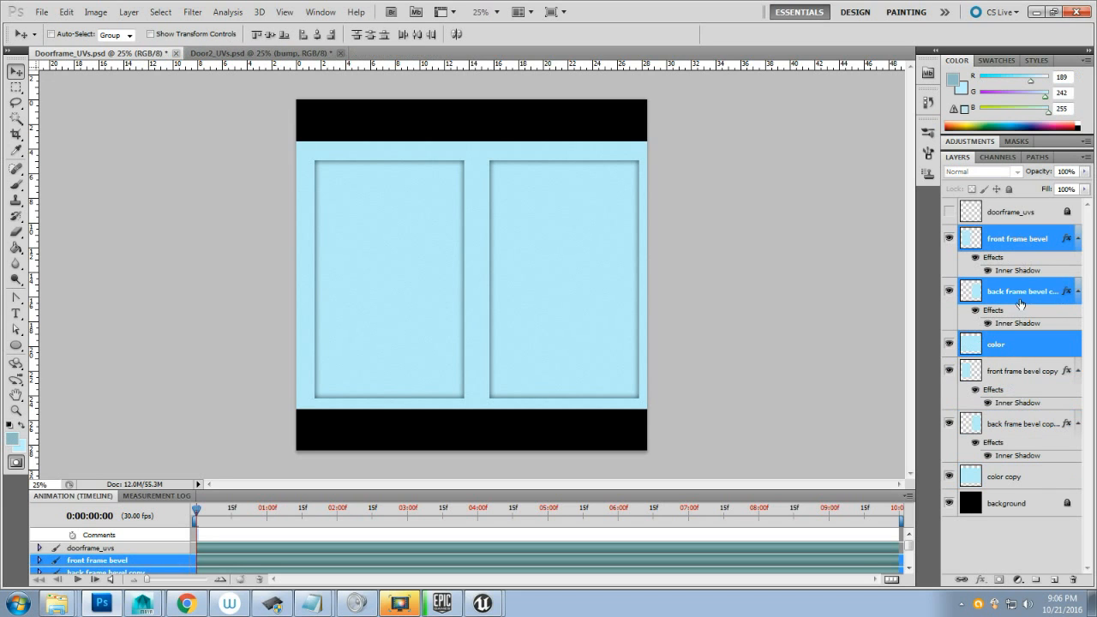
{"action": "left_click", "coordinate": [1035, 579]}
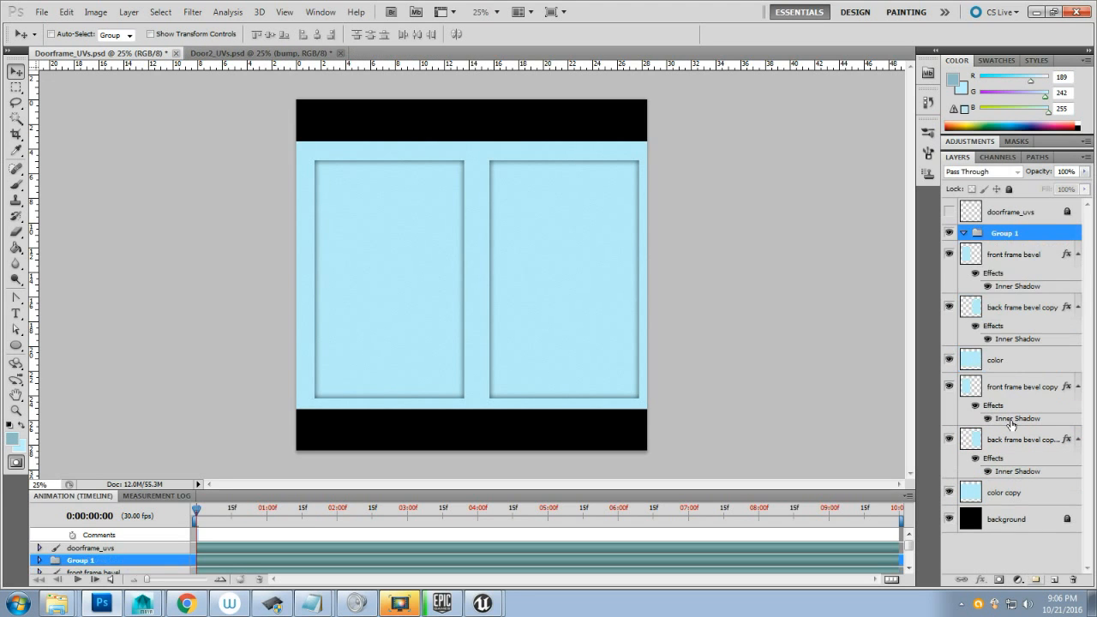
{"action": "double_click", "coordinate": [1002, 234]}
{"action": "type", "text": "d"}
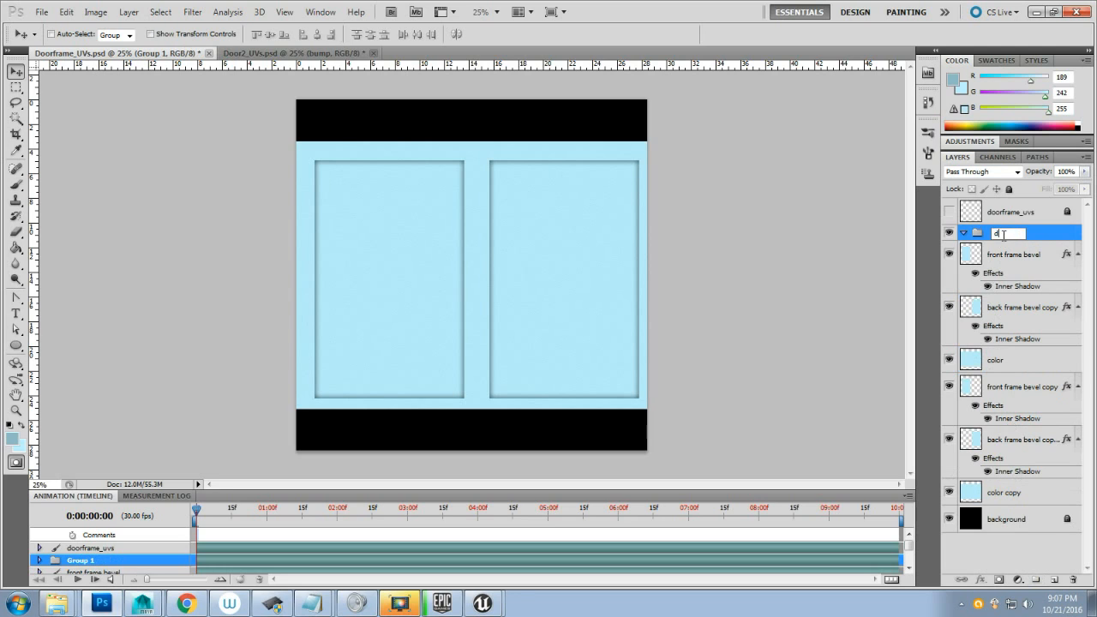
{"action": "type", "text": "oorframe diffuse"}
{"action": "key", "text": "Return"}
- Move the original front bevel, back bevel and color layers into the doorframe diffuse group and collapse the group
{"action": "left_click", "coordinate": [1008, 257]}
{"action": "key", "text": "q"}
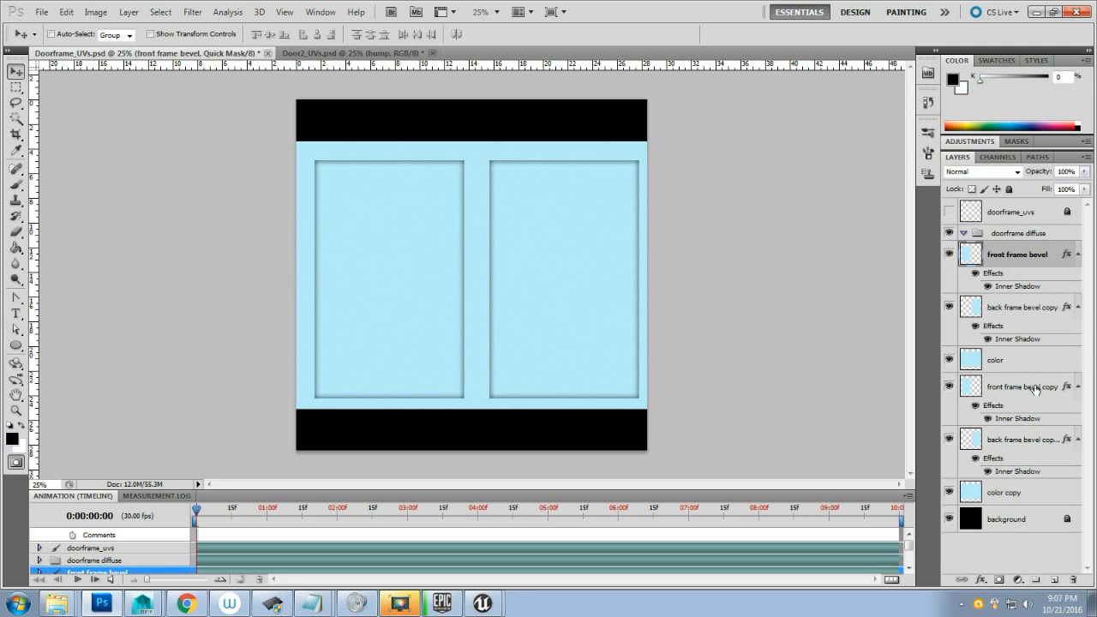
{"action": "key", "text": "q"}
{"action": "left_click", "coordinate": [1026, 364], "text": "shift"}
{"action": "left_click_drag", "start_coordinate": [1026, 364], "coordinate": [1018, 231]}
{"action": "left_click", "coordinate": [976, 233]}
{"action": "left_click", "coordinate": [963, 232]}
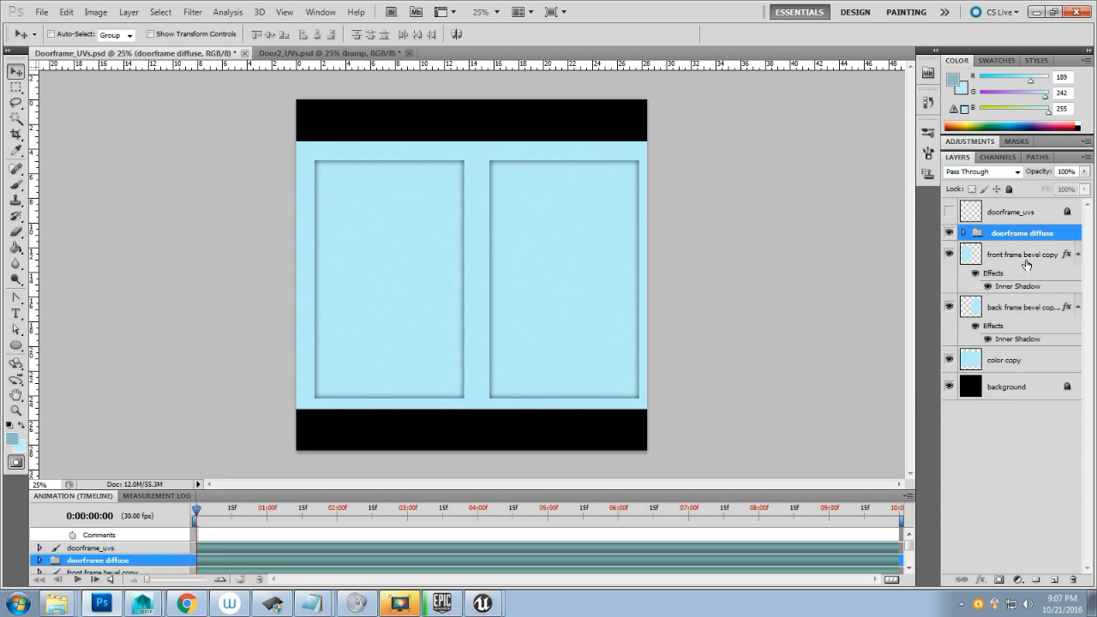
- Hide the doorframe diffuse group and merge the duplicated front bevel, back bevel and color copy layers into one layer
{"action": "left_click", "coordinate": [1020, 270]}
{"action": "key", "text": "q"}
{"action": "left_click", "coordinate": [1023, 336]}
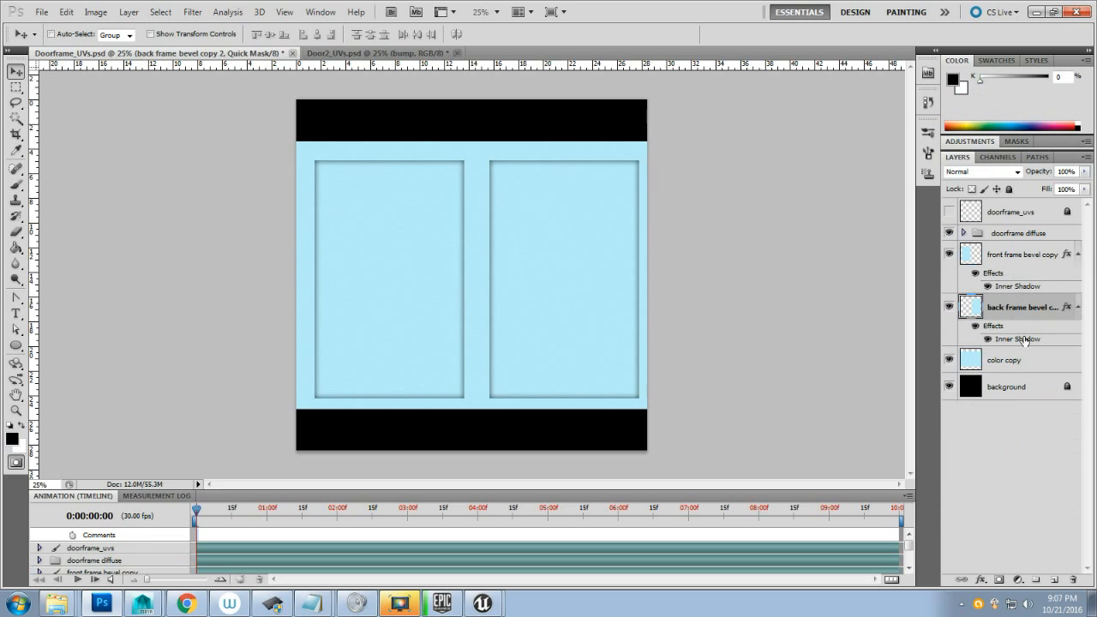
{"action": "left_click", "coordinate": [1028, 358]}
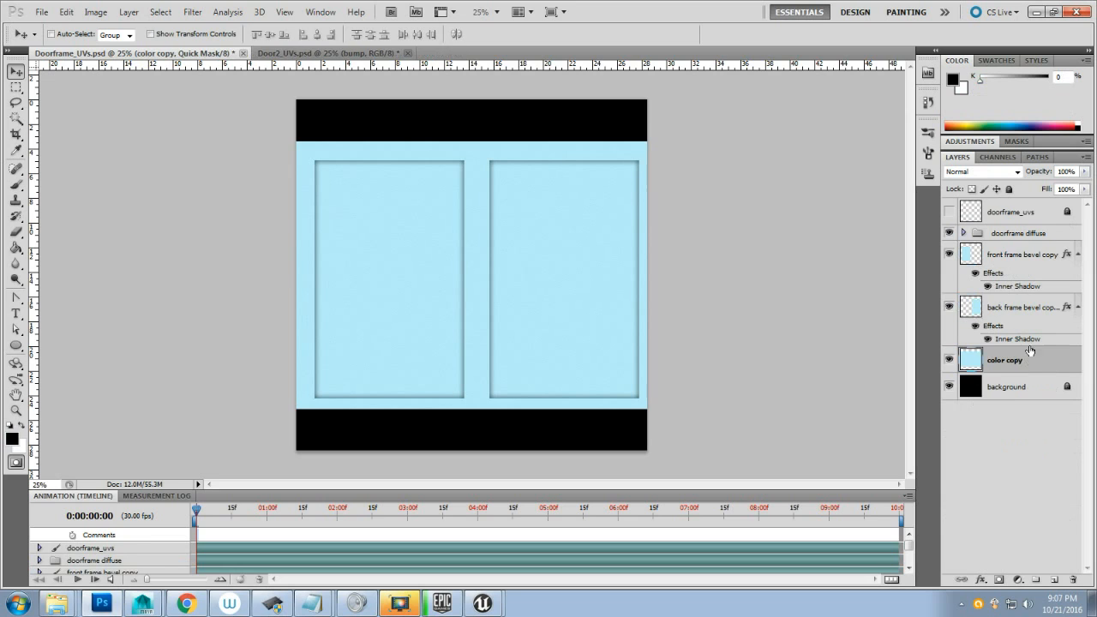
{"action": "left_click", "coordinate": [948, 233]}
{"action": "left_click", "coordinate": [1027, 259]}
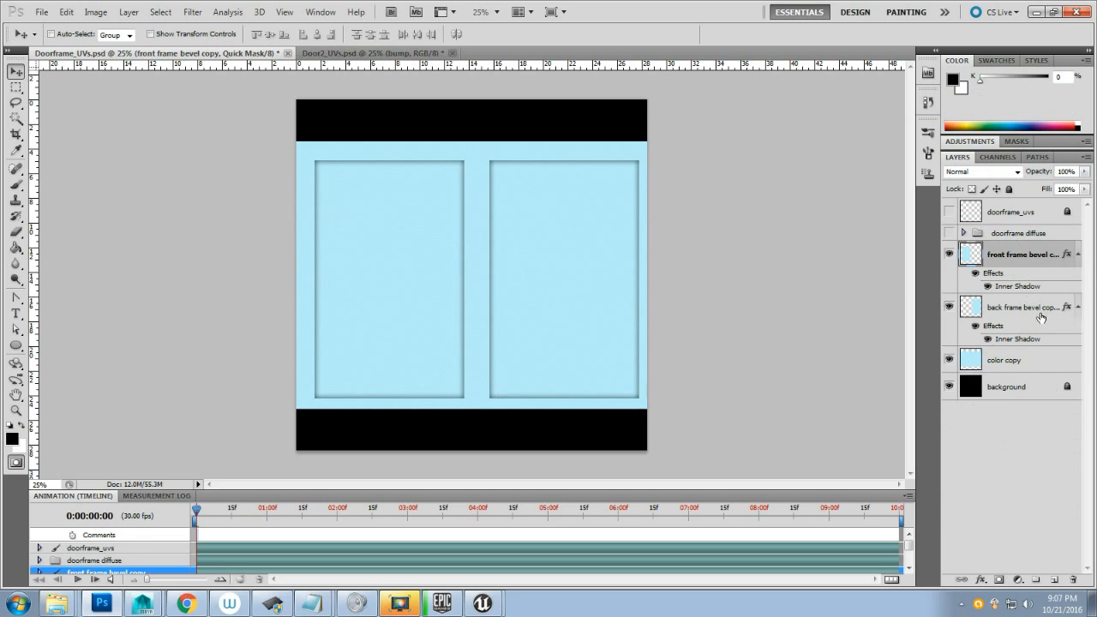
{"action": "left_click", "coordinate": [1040, 360], "text": "shift"}
{"action": "key", "text": "q"}
{"action": "right_click", "coordinate": [1035, 356]}
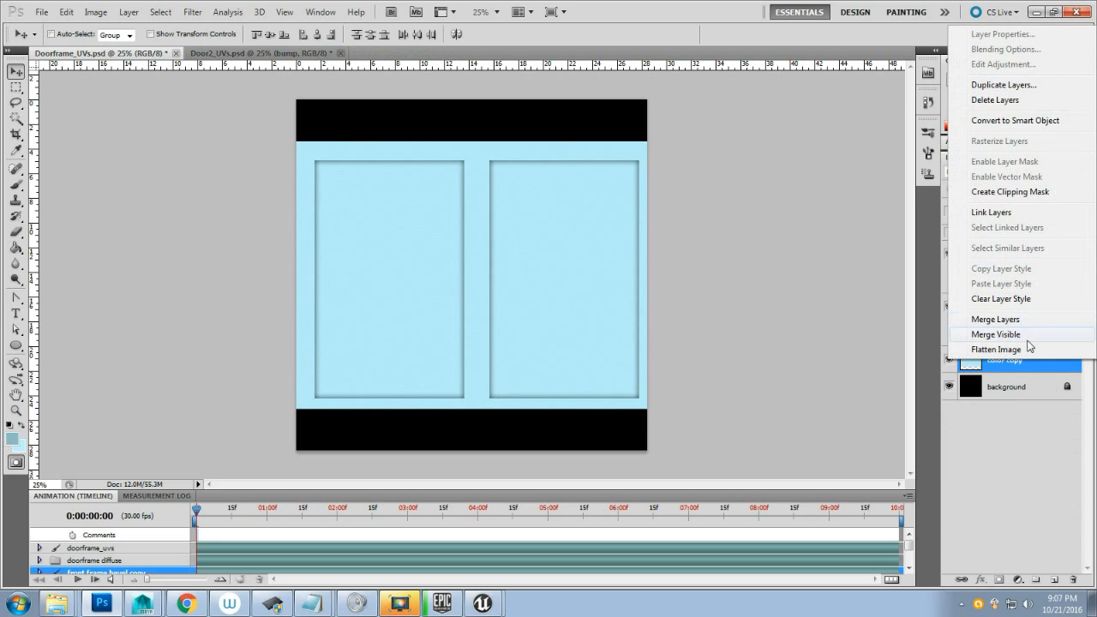
{"action": "left_click", "coordinate": [1025, 321]}
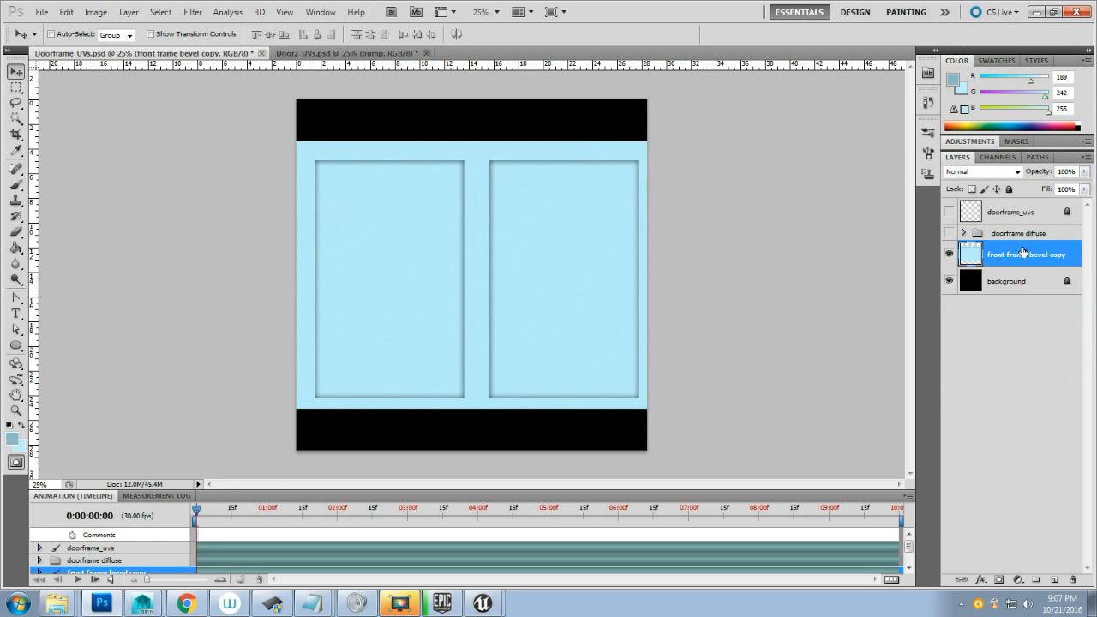
- Convert the merged front frame bevel copy layer to grayscale with a Black & White adjustment
{"action": "left_click", "coordinate": [95, 12]}
{"action": "mouse_move", "coordinate": [162, 45]}
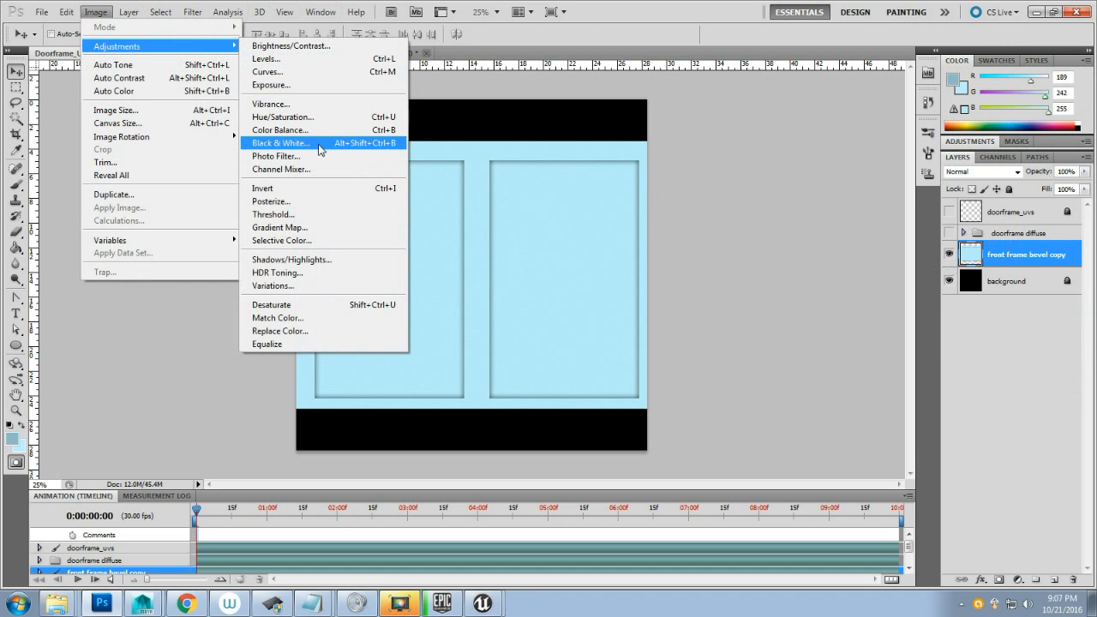
{"action": "left_click", "coordinate": [319, 143]}
{"action": "left_click", "coordinate": [910, 137]}
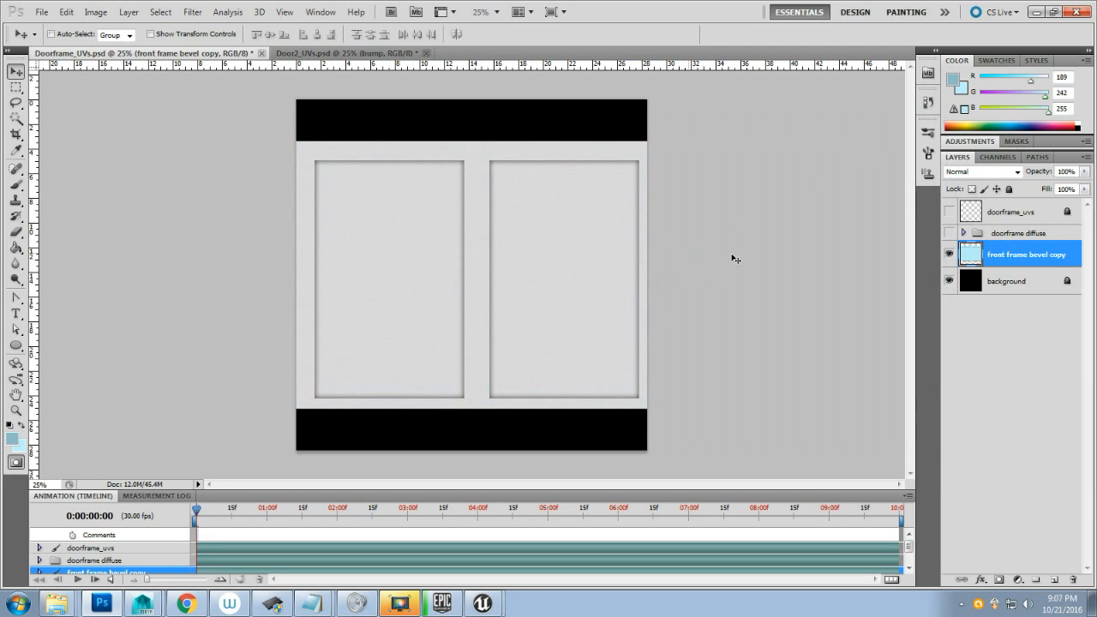
- Increase the grayscale layer's contrast with Levels, setting the black input to 151 and the white input to 240
{"action": "left_click", "coordinate": [95, 12]}
{"action": "mouse_move", "coordinate": [96, 52]}
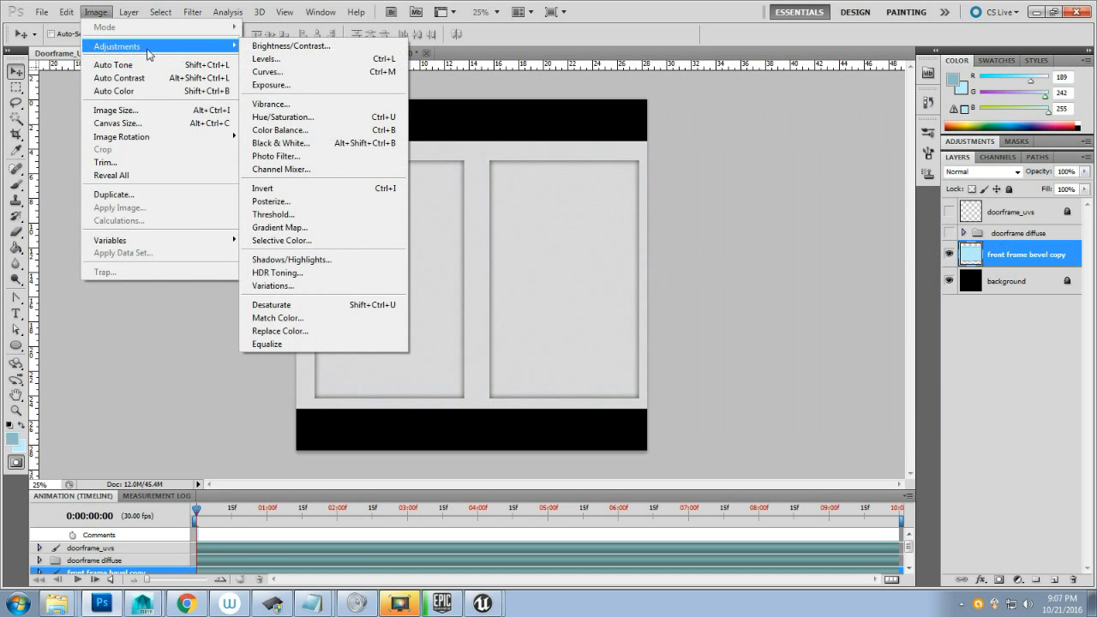
{"action": "left_click", "coordinate": [298, 65]}
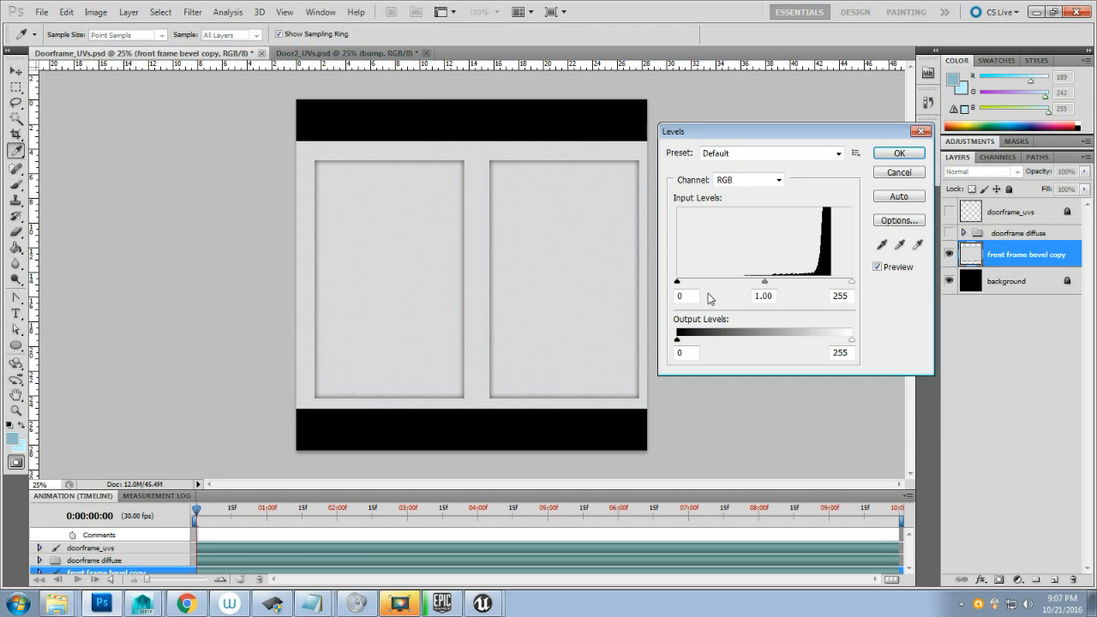
{"action": "left_click_drag", "start_coordinate": [677, 283], "coordinate": [764, 279]}
{"action": "left_click_drag", "start_coordinate": [851, 281], "coordinate": [842, 282]}
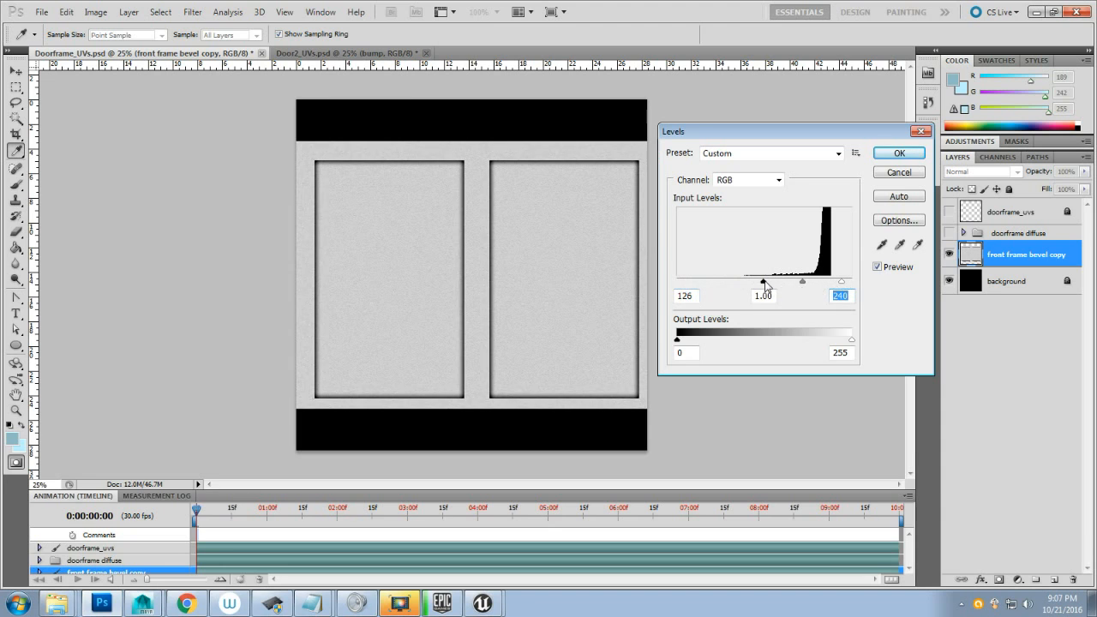
{"action": "left_click_drag", "start_coordinate": [763, 282], "coordinate": [777, 284]}
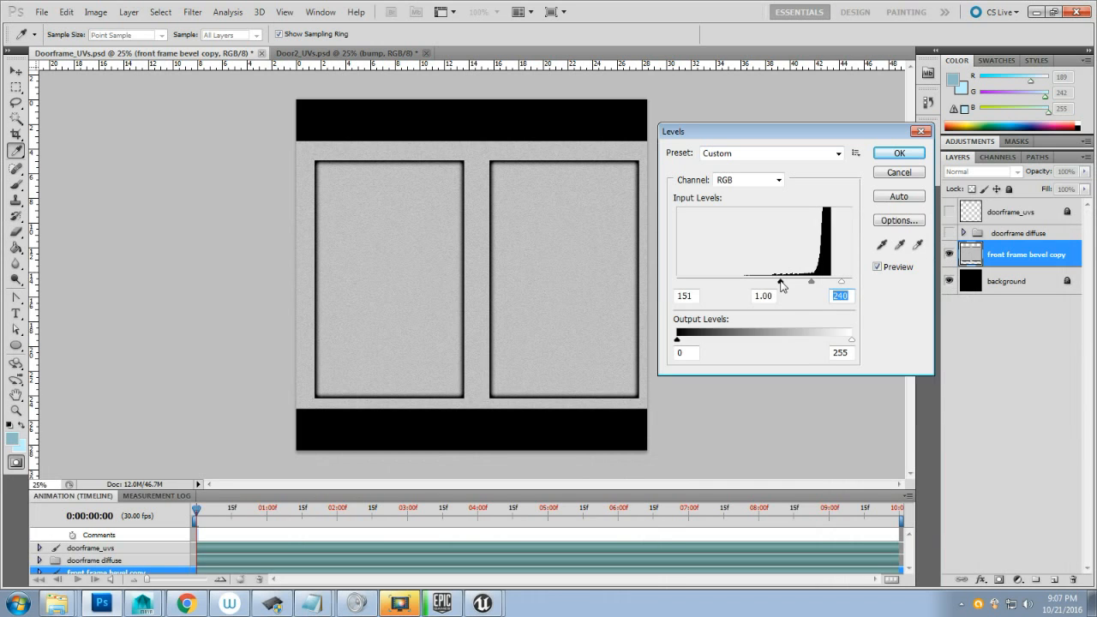
{"action": "double_click", "coordinate": [685, 296]}
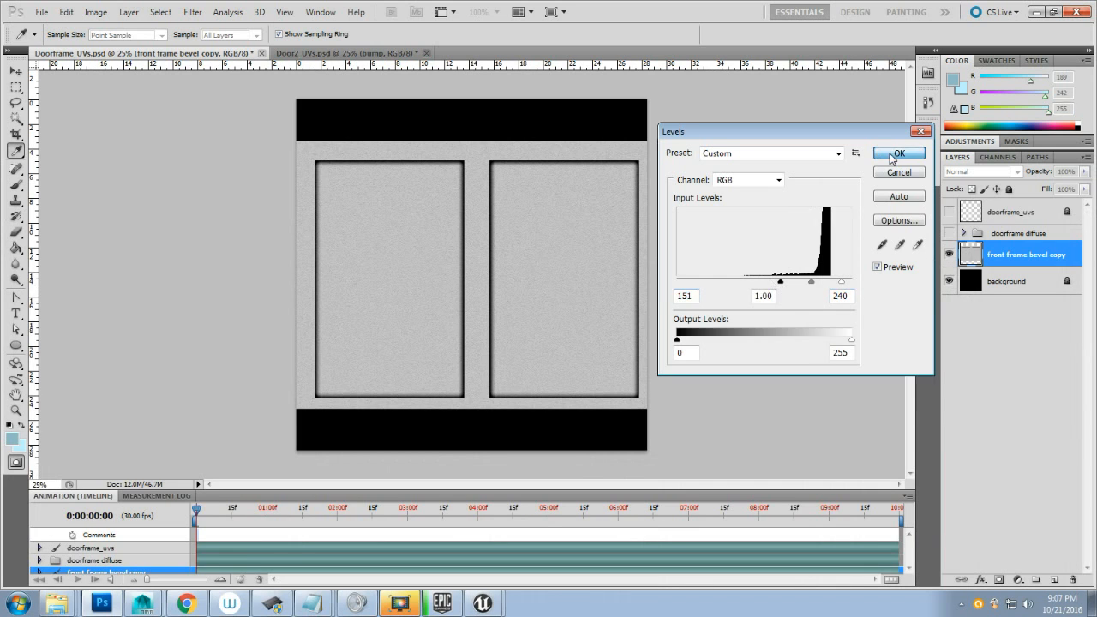
{"action": "left_click", "coordinate": [891, 155]}
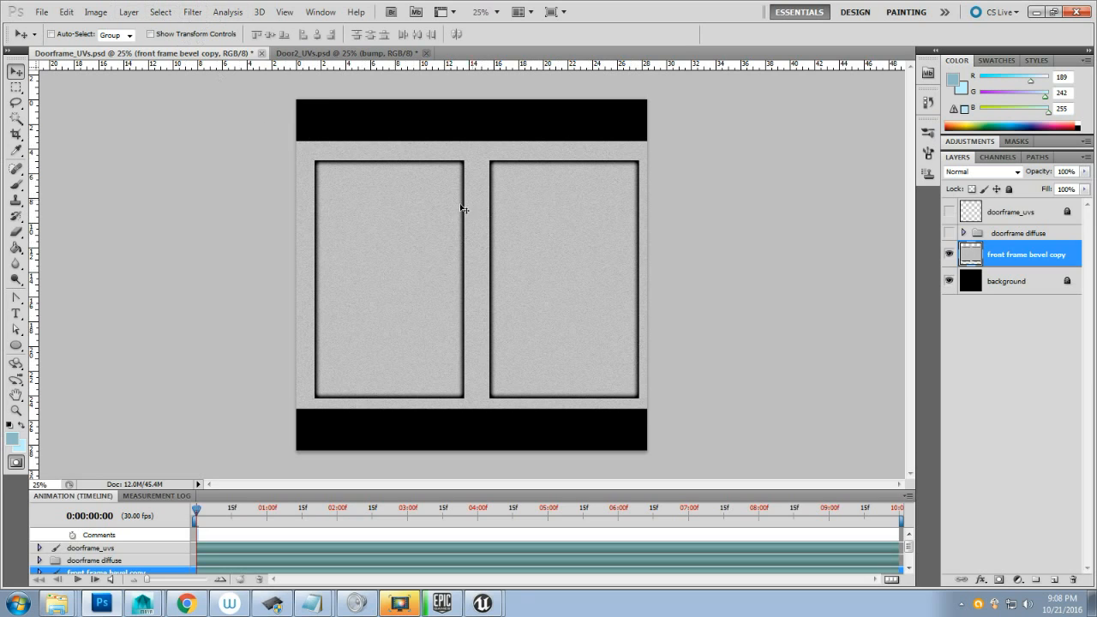
- Apply a Gaussian Blur with a 2-pixel radius to the merged grayscale layer
{"action": "left_click", "coordinate": [192, 12]}
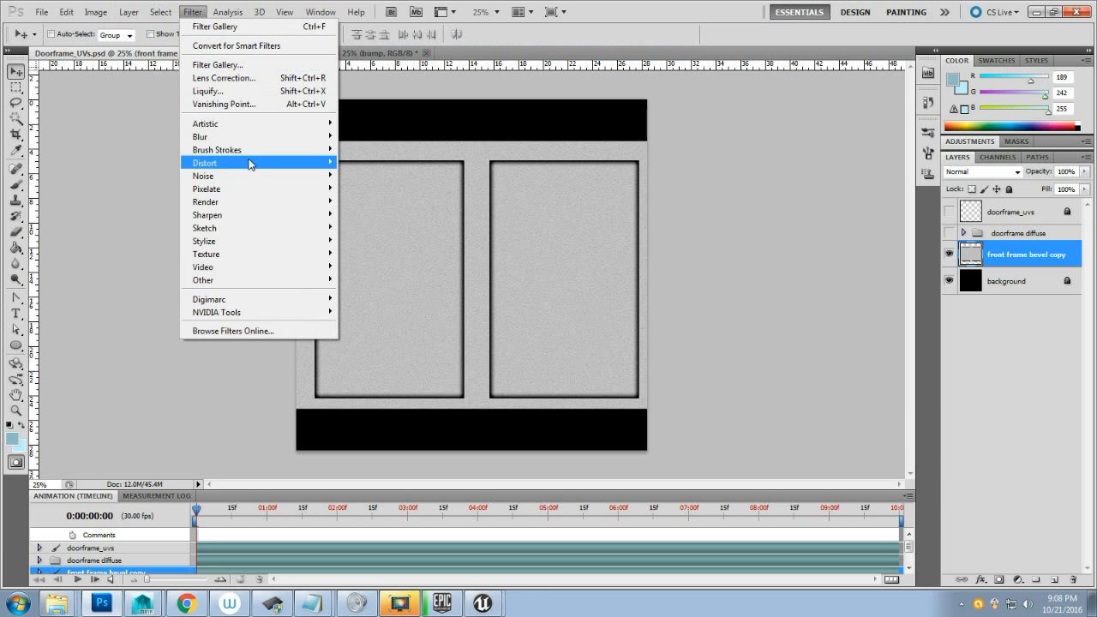
{"action": "mouse_move", "coordinate": [249, 137]}
{"action": "left_click", "coordinate": [384, 190]}
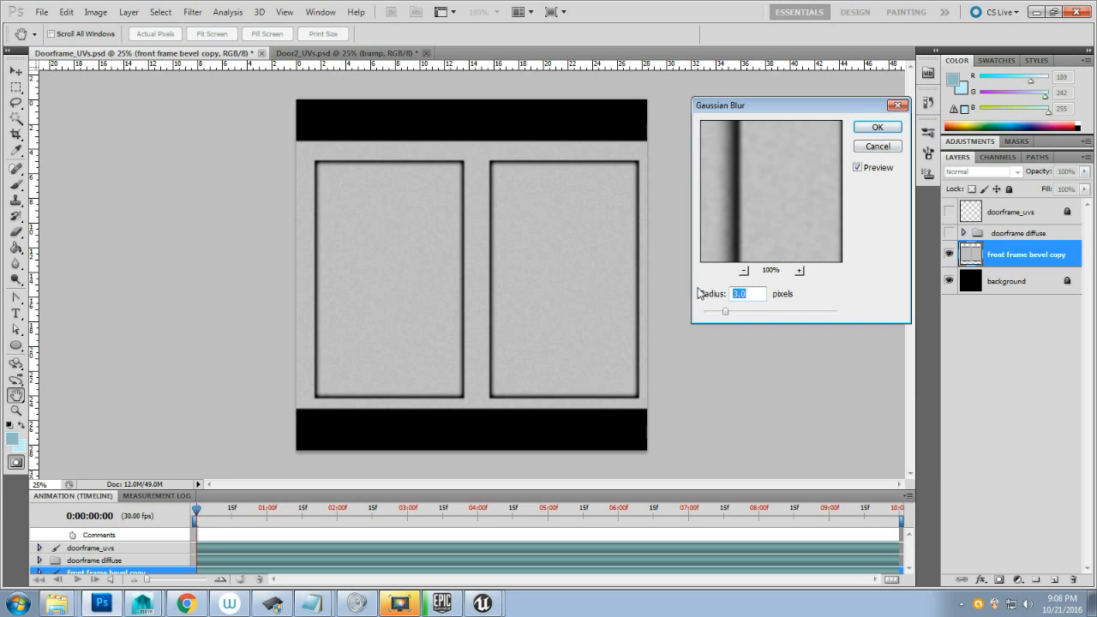
{"action": "type", "text": "2"}
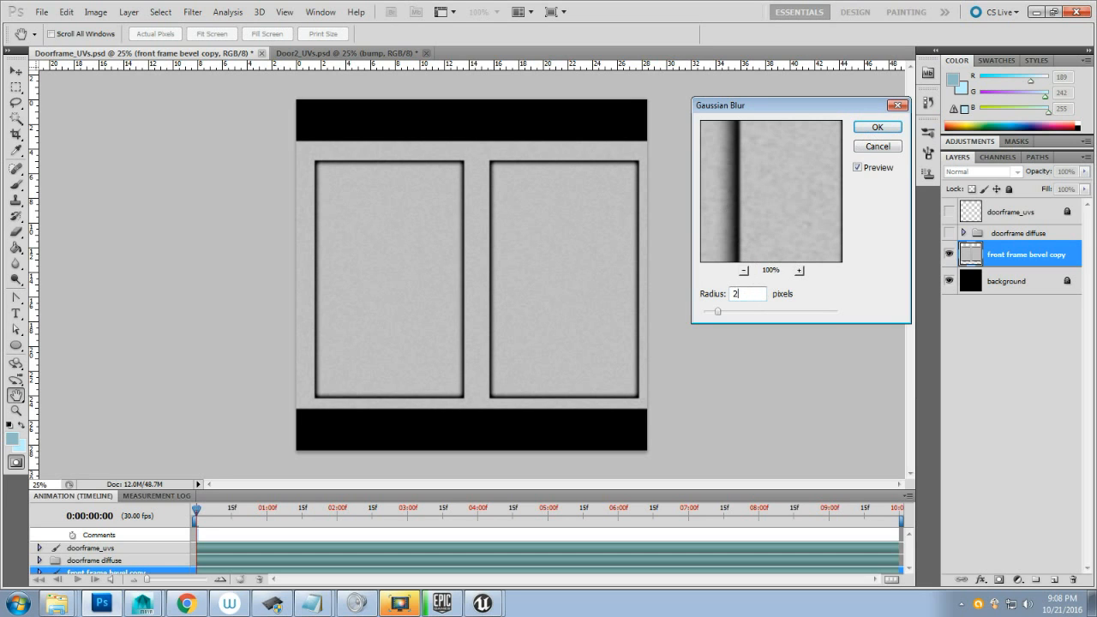
{"action": "left_click", "coordinate": [877, 127]}
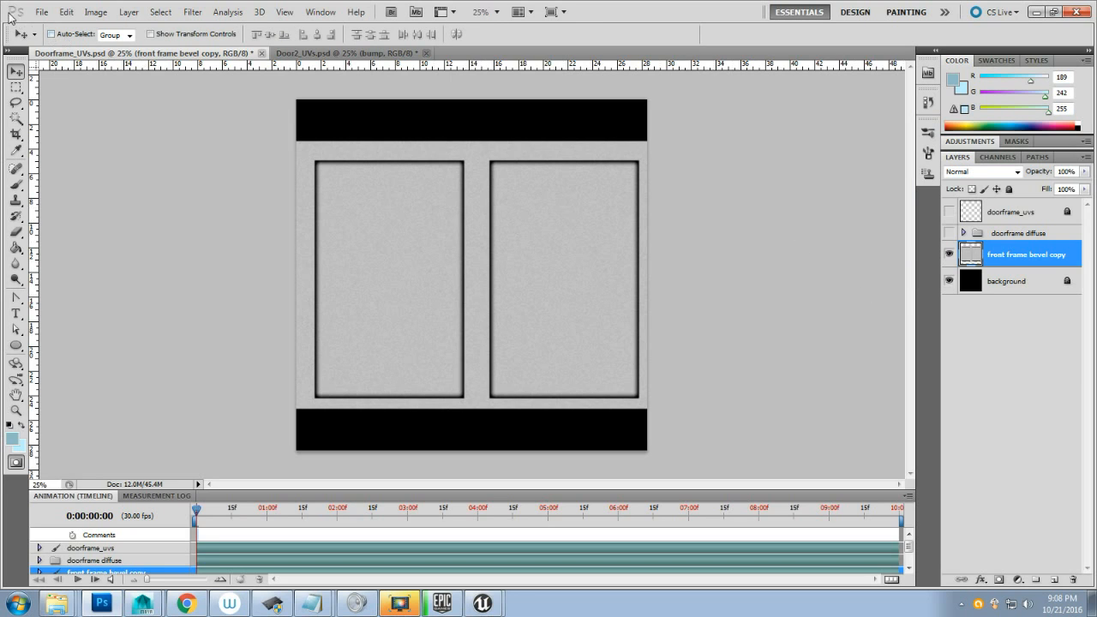
- Save a copy of the grayscale map as a 24 bits/pixel Targa named T_doorframe2_texturemap_B.tga in the Texture Maps folder
{"action": "left_click", "coordinate": [41, 12]}
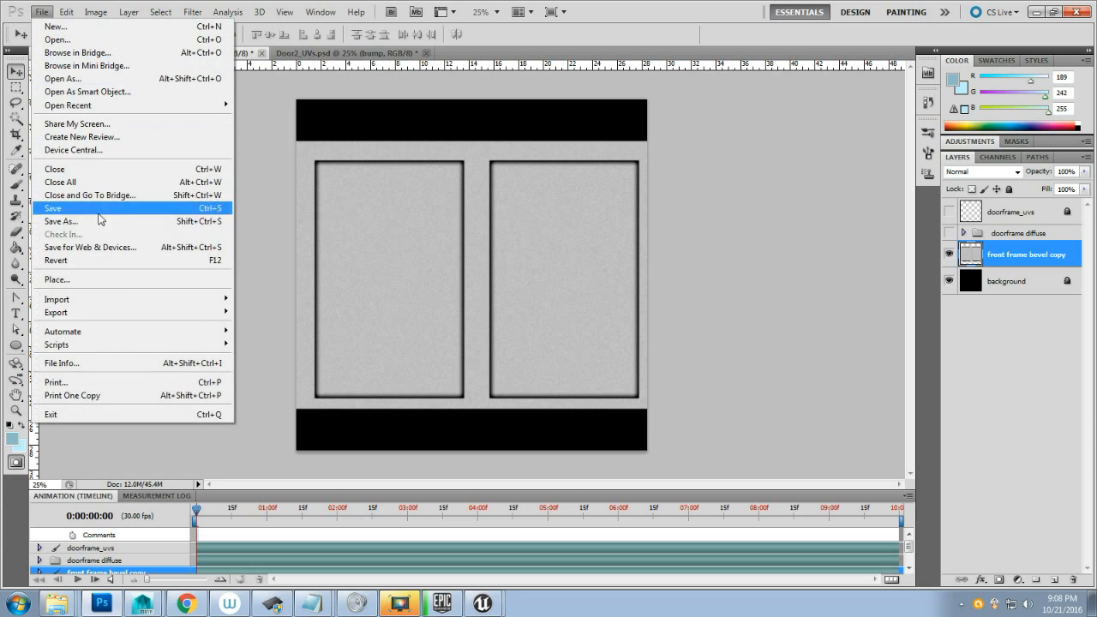
{"action": "left_click", "coordinate": [128, 208]}
{"action": "left_click", "coordinate": [550, 372]}
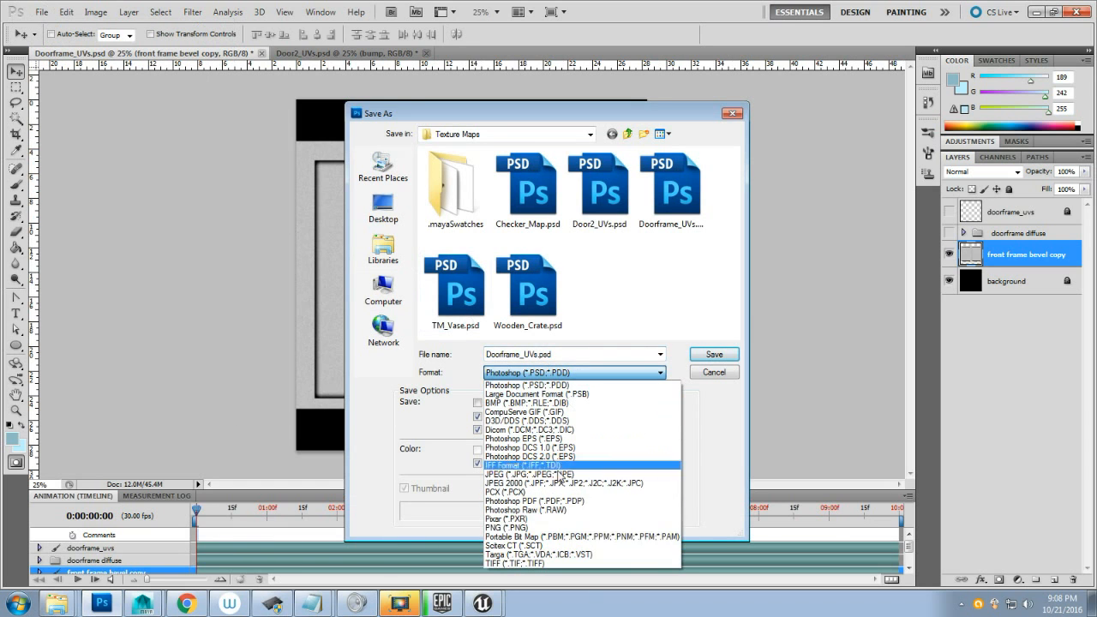
{"action": "left_click", "coordinate": [583, 555]}
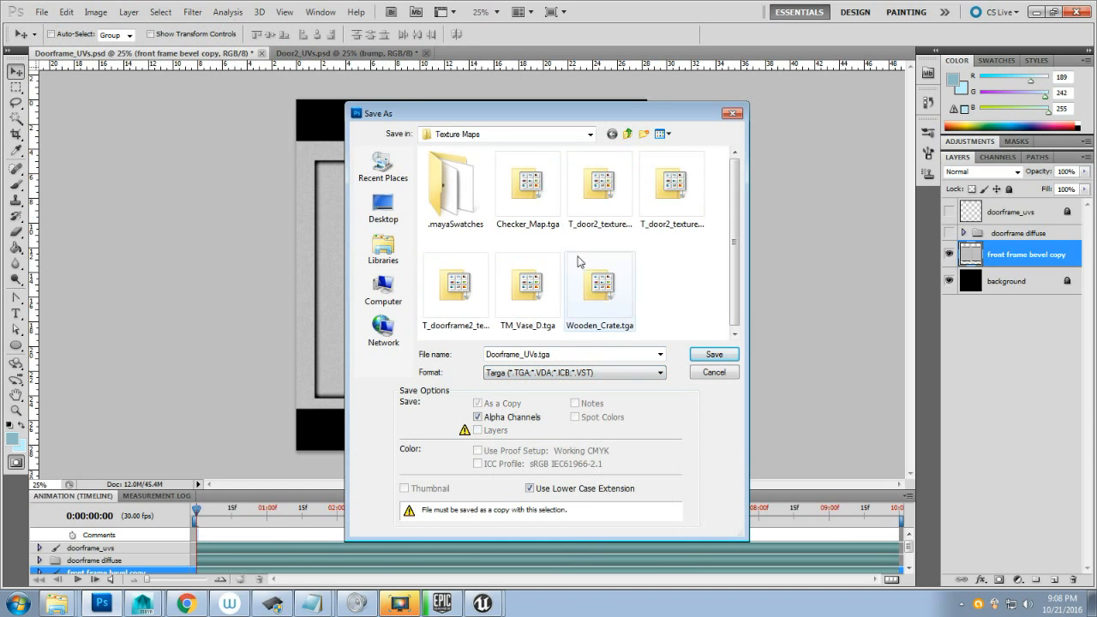
{"action": "left_click", "coordinate": [455, 287]}
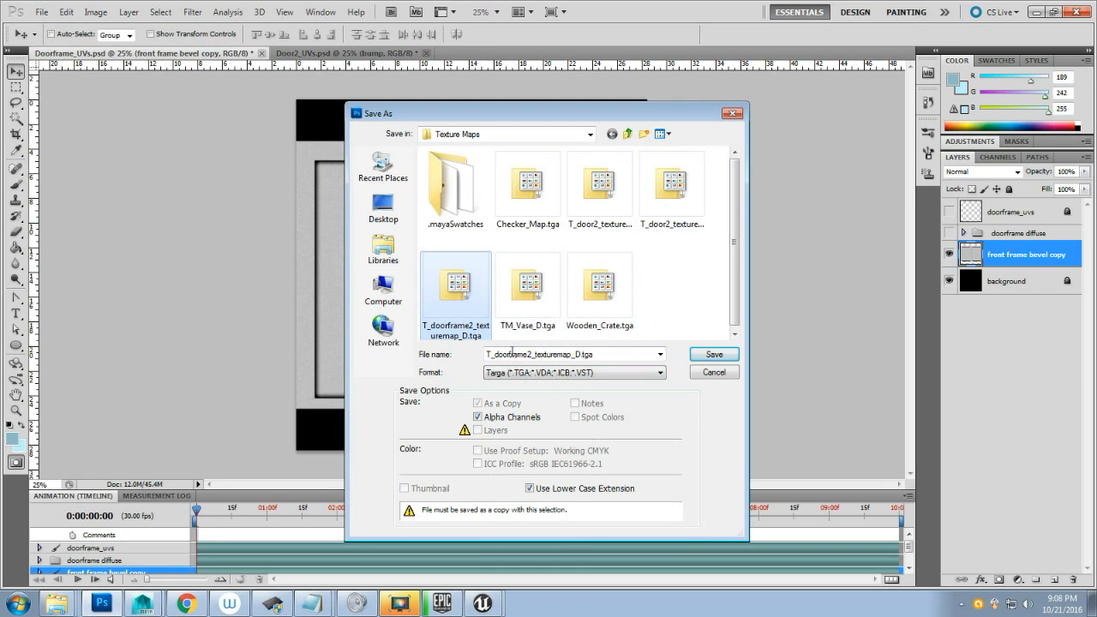
{"action": "left_click", "coordinate": [593, 354]}
{"action": "left_click", "coordinate": [603, 354]}
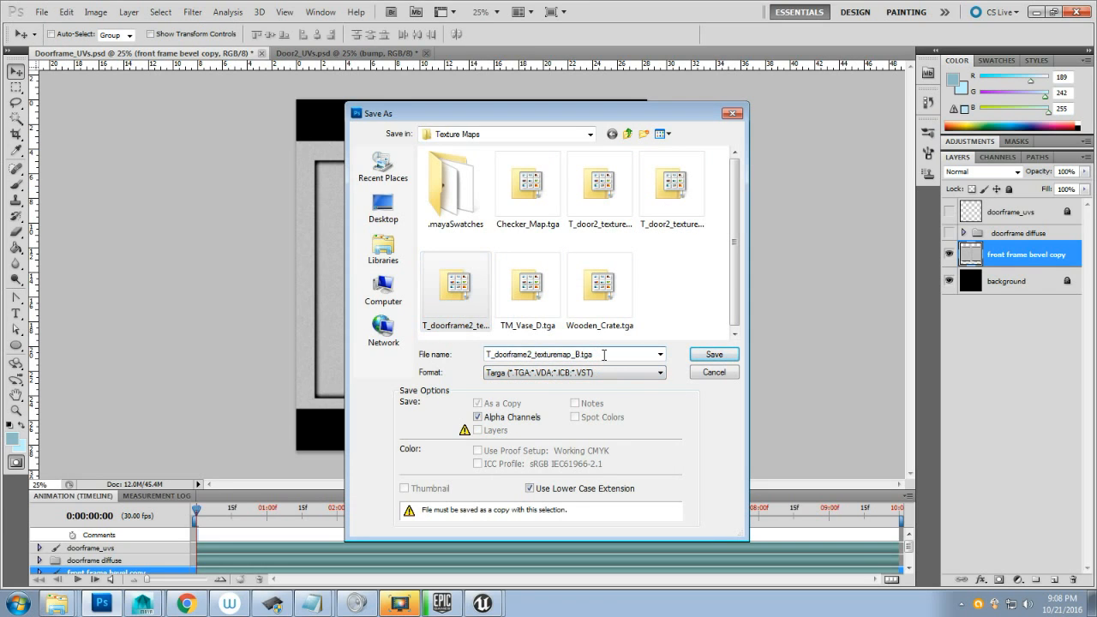
{"action": "left_click", "coordinate": [718, 355]}
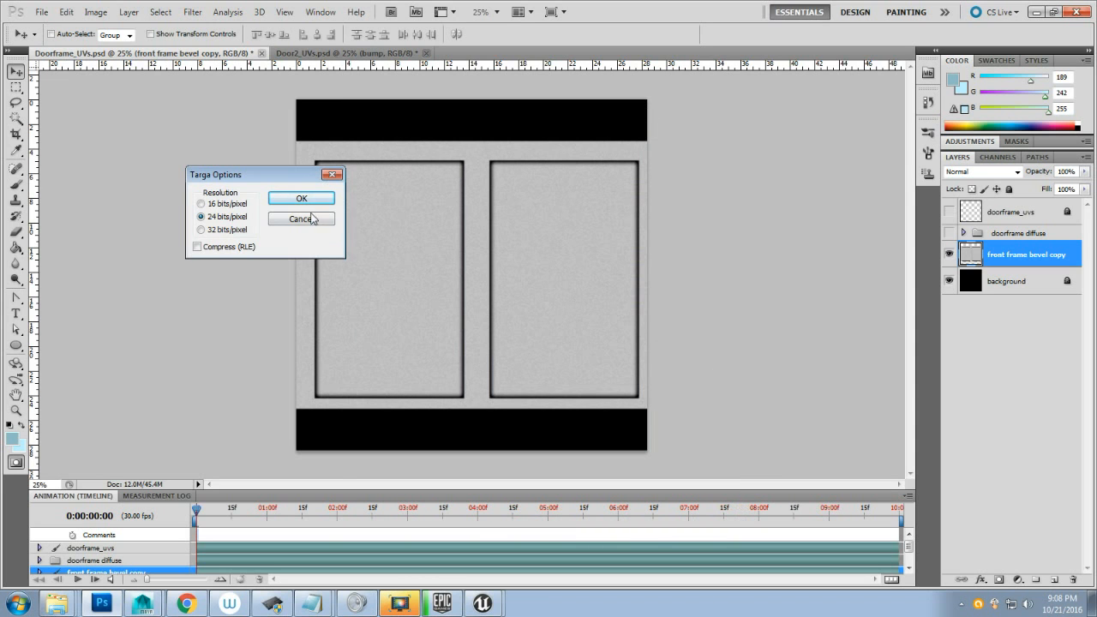
{"action": "left_click", "coordinate": [293, 198]}
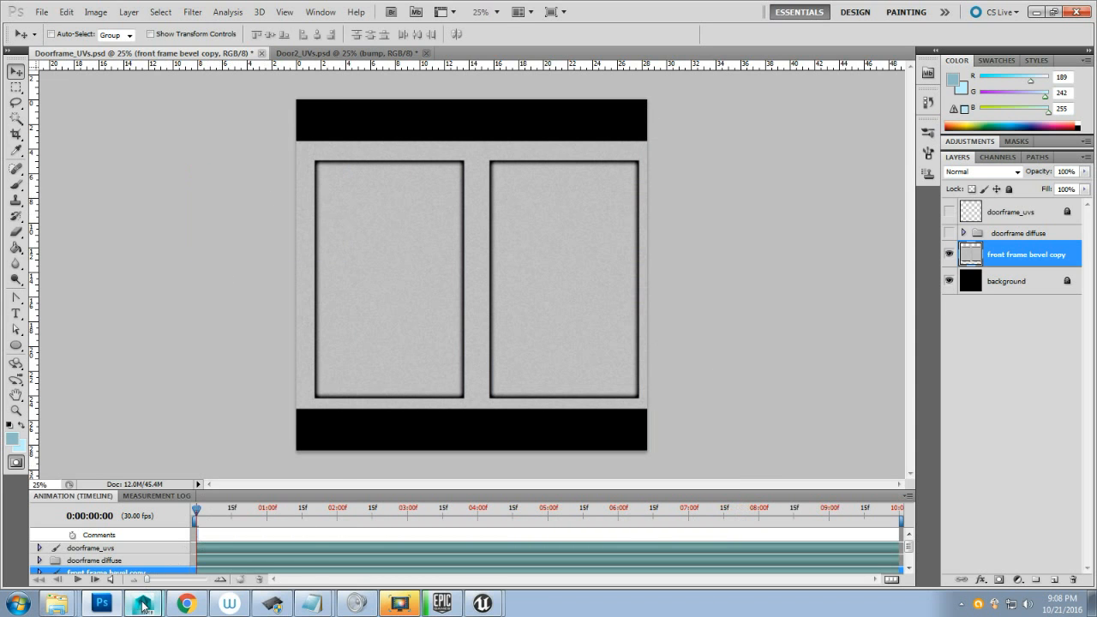
- Switch to Maya and assign a new Lambert material named doorframe_texture to the selected door frame
{"action": "left_click", "coordinate": [146, 570]}
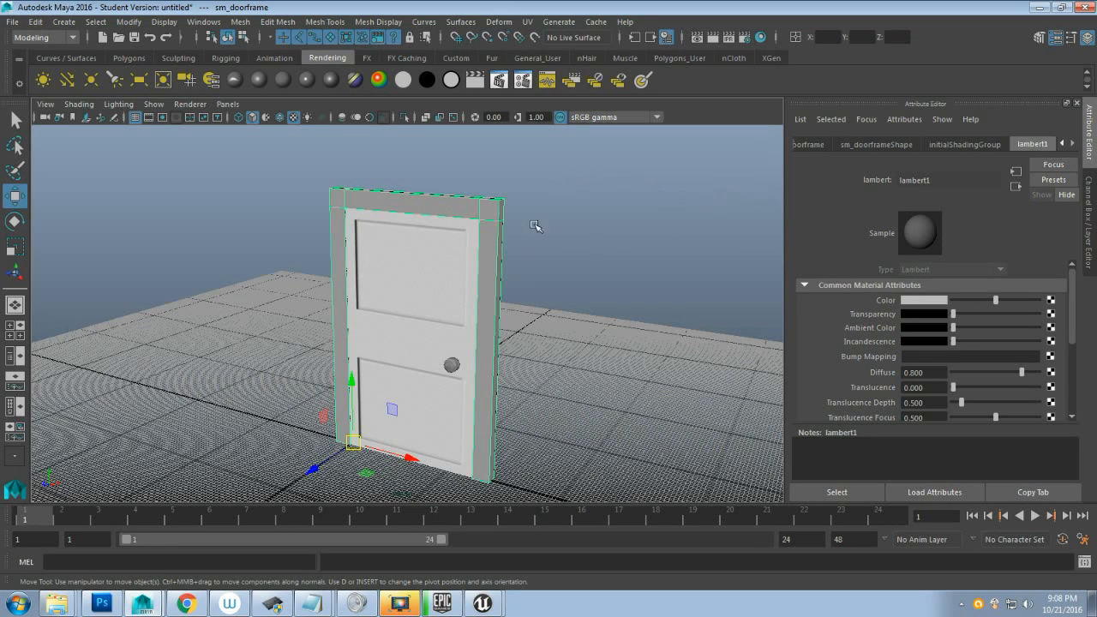
{"action": "left_click", "coordinate": [281, 80]}
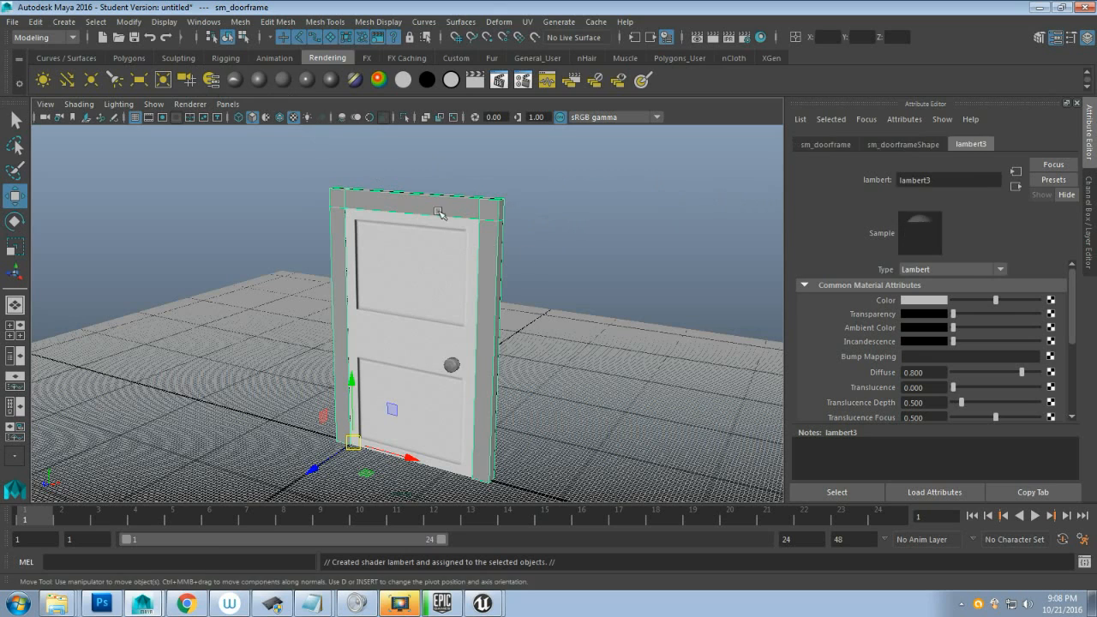
{"action": "double_click", "coordinate": [949, 179]}
{"action": "type", "text": "doorfr"}
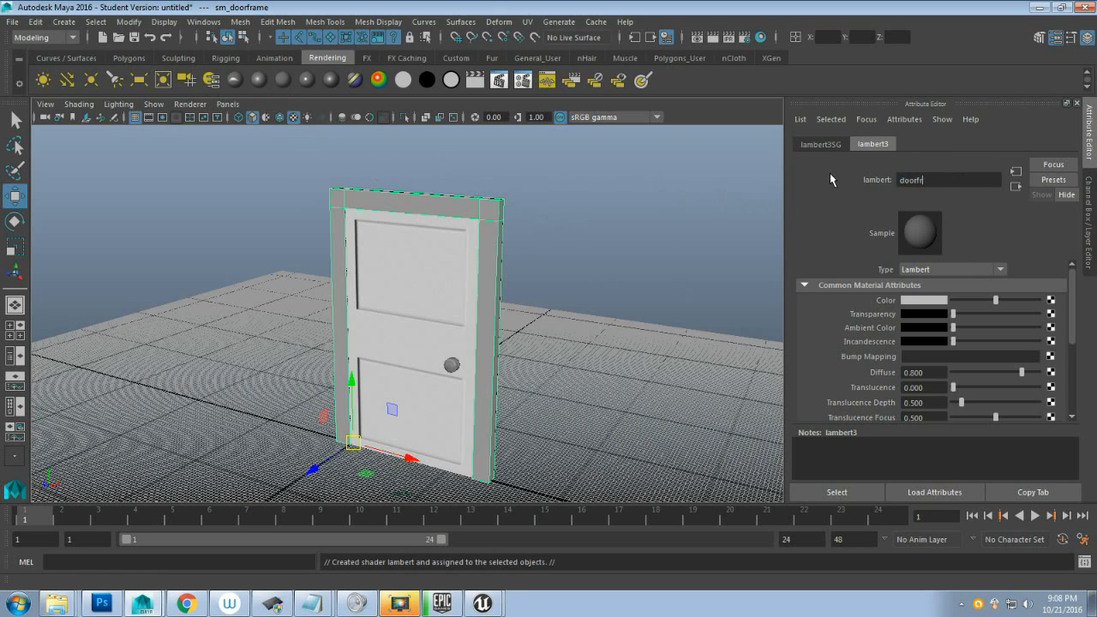
{"action": "type", "text": "ame_texture"}
{"action": "key", "text": "Return"}
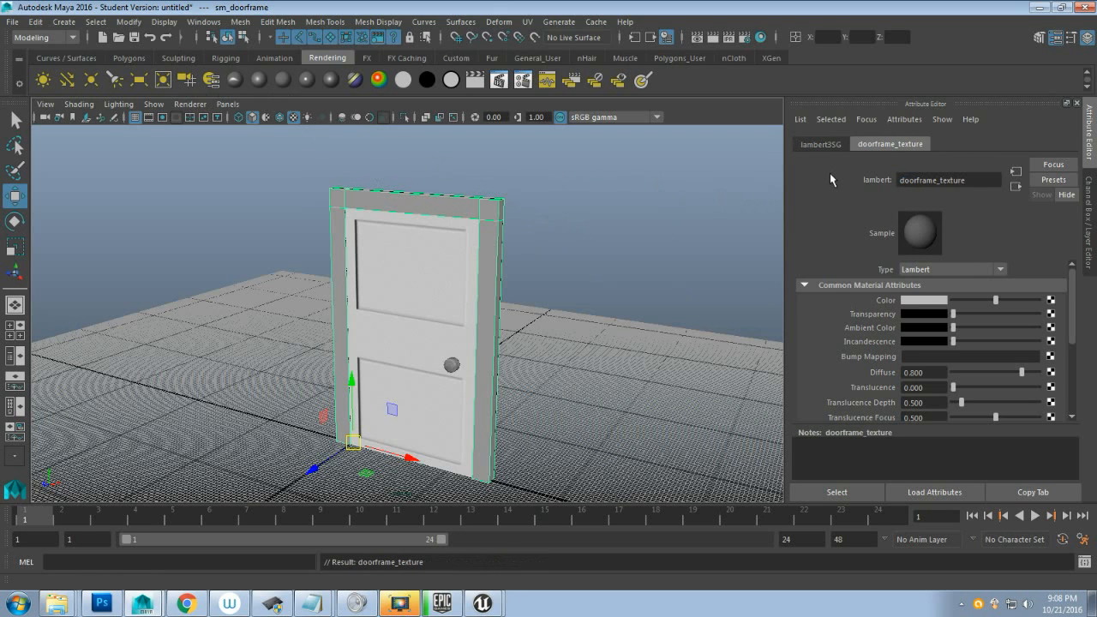
- Connect a file texture to the material's color and load T_doorframe2_texturemap_D.tga into it
{"action": "left_click", "coordinate": [1050, 300]}
{"action": "left_click", "coordinate": [456, 264]}
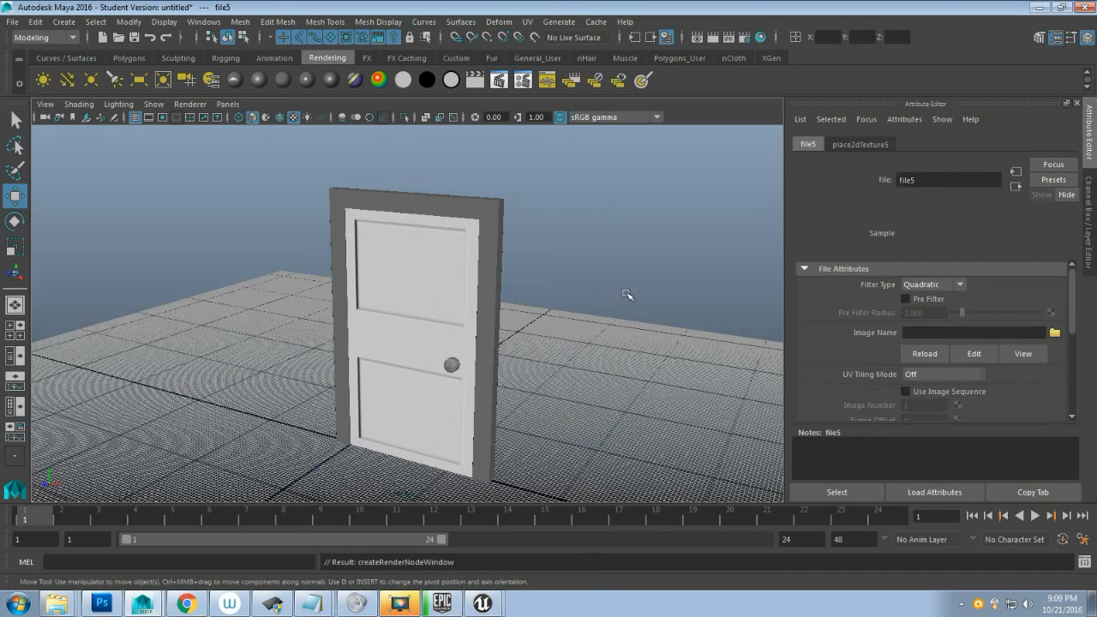
{"action": "left_click", "coordinate": [1053, 332]}
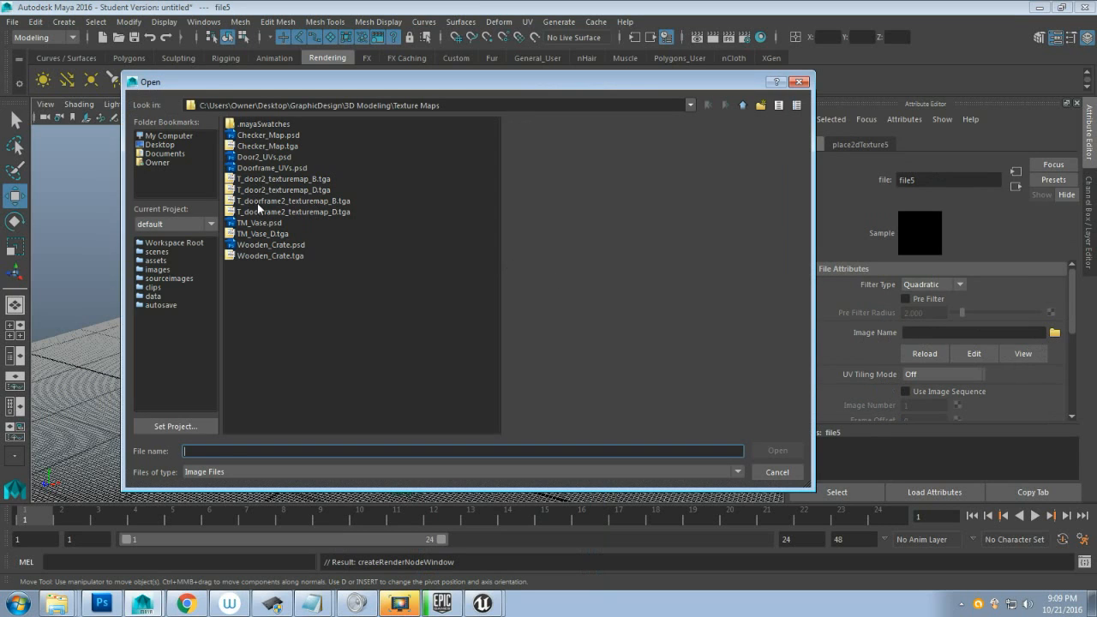
{"action": "left_click", "coordinate": [318, 211]}
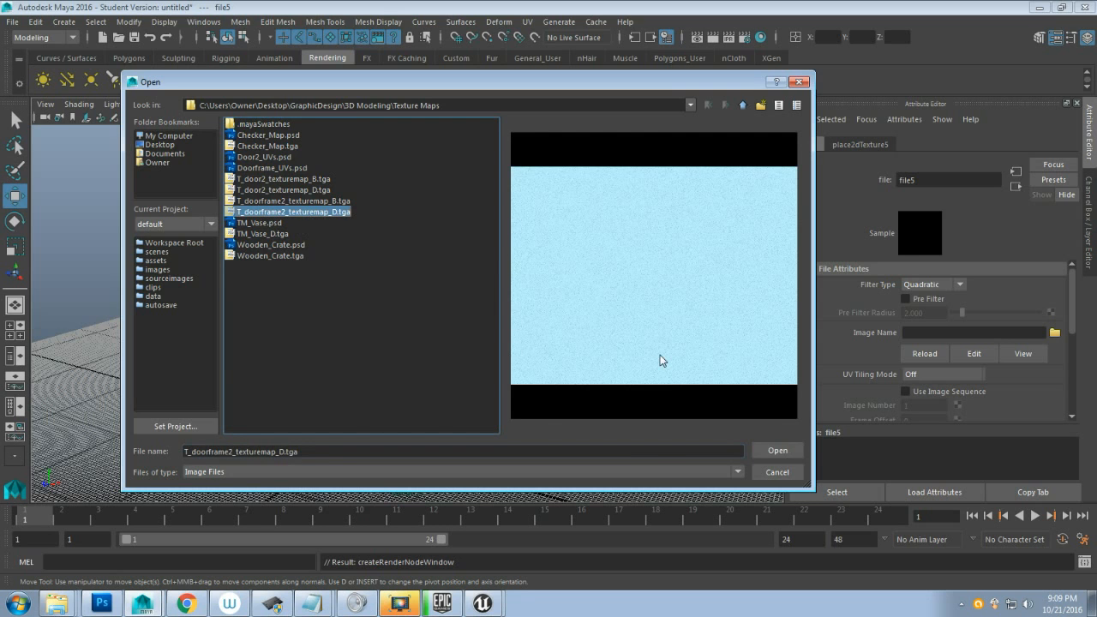
{"action": "left_click", "coordinate": [795, 443]}
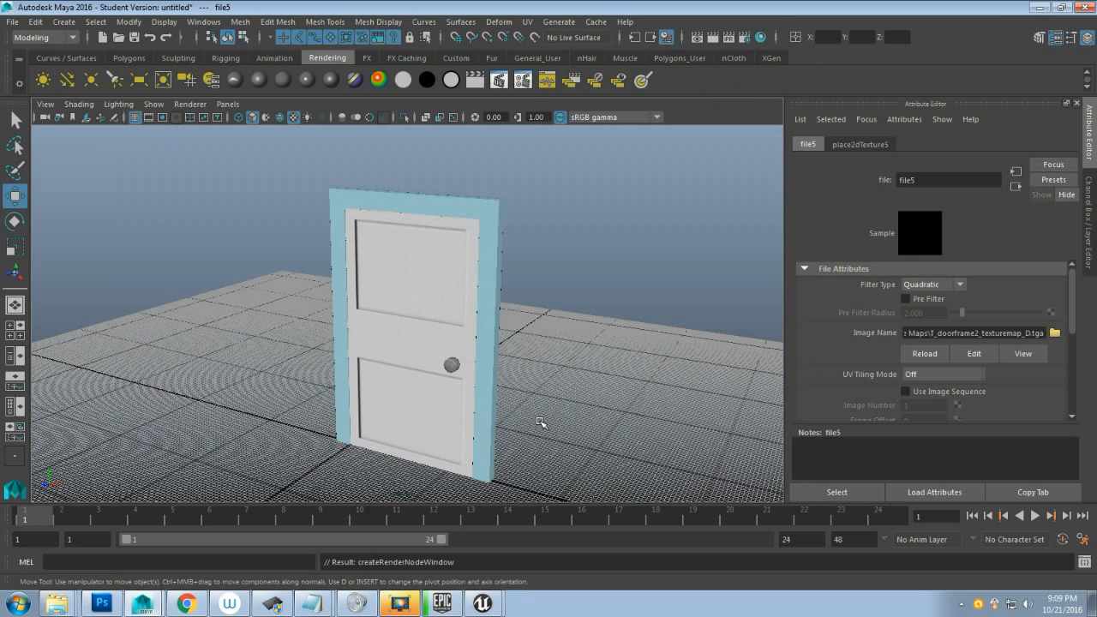
- Examine the diffuse texture on the door frame's front and side faces from several angles
{"action": "scroll", "coordinate": [546, 316], "scroll_direction": "up", "scroll_amount": 5}
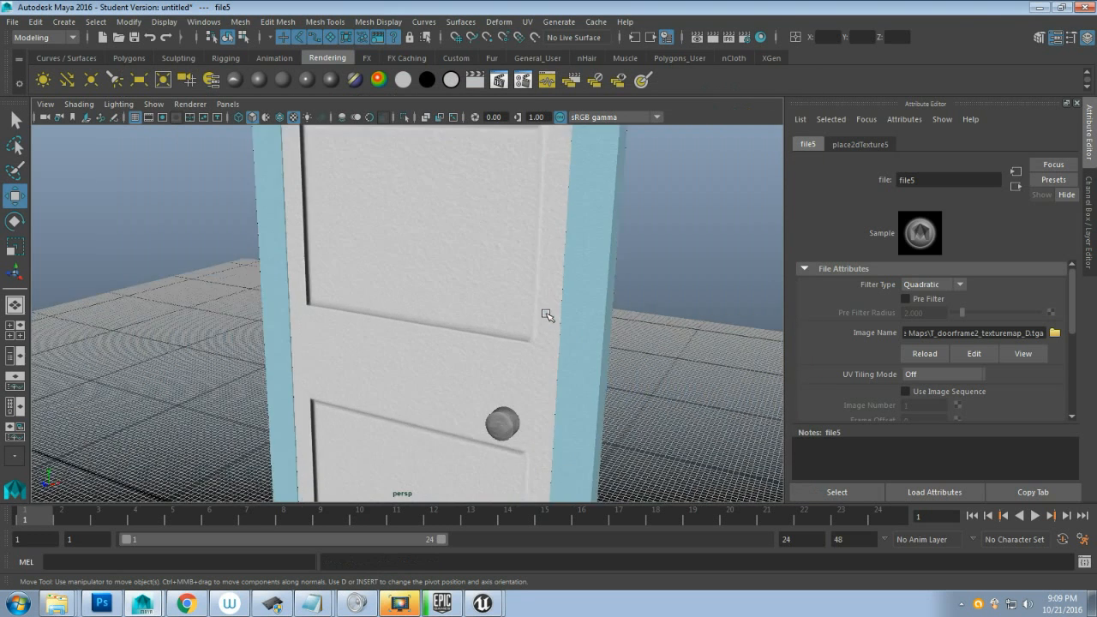
{"action": "left_click_drag", "start_coordinate": [547, 315], "coordinate": [502, 385], "text": "alt"}
{"action": "scroll", "coordinate": [529, 321], "scroll_direction": "down", "scroll_amount": 4}
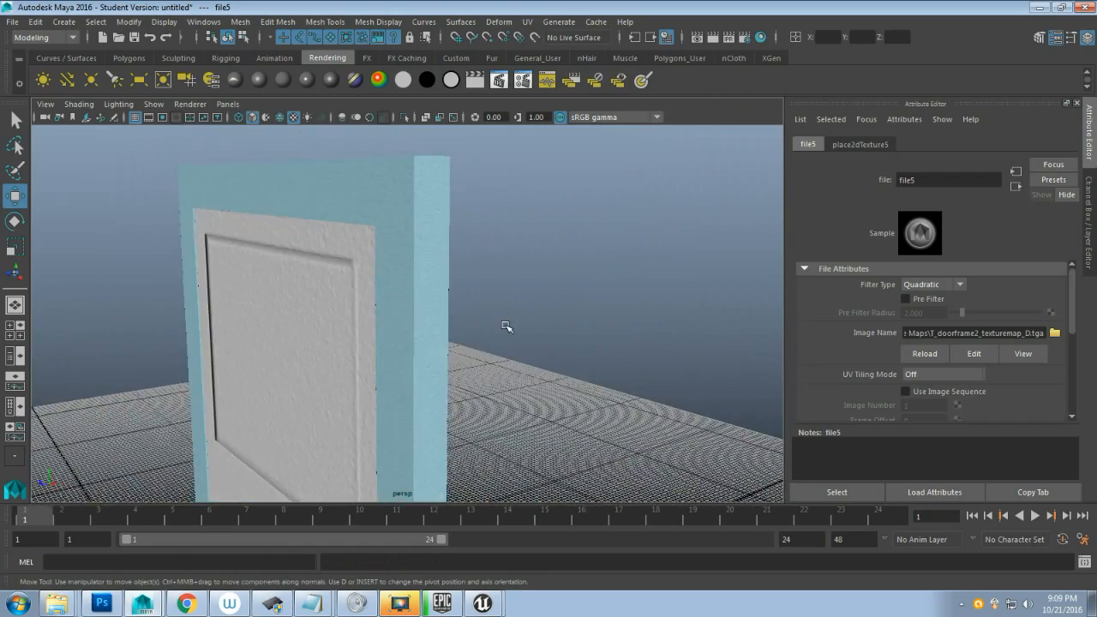
{"action": "scroll", "coordinate": [497, 279], "scroll_direction": "up", "scroll_amount": 6}
{"action": "left_click_drag", "start_coordinate": [541, 325], "coordinate": [532, 321], "text": "alt"}
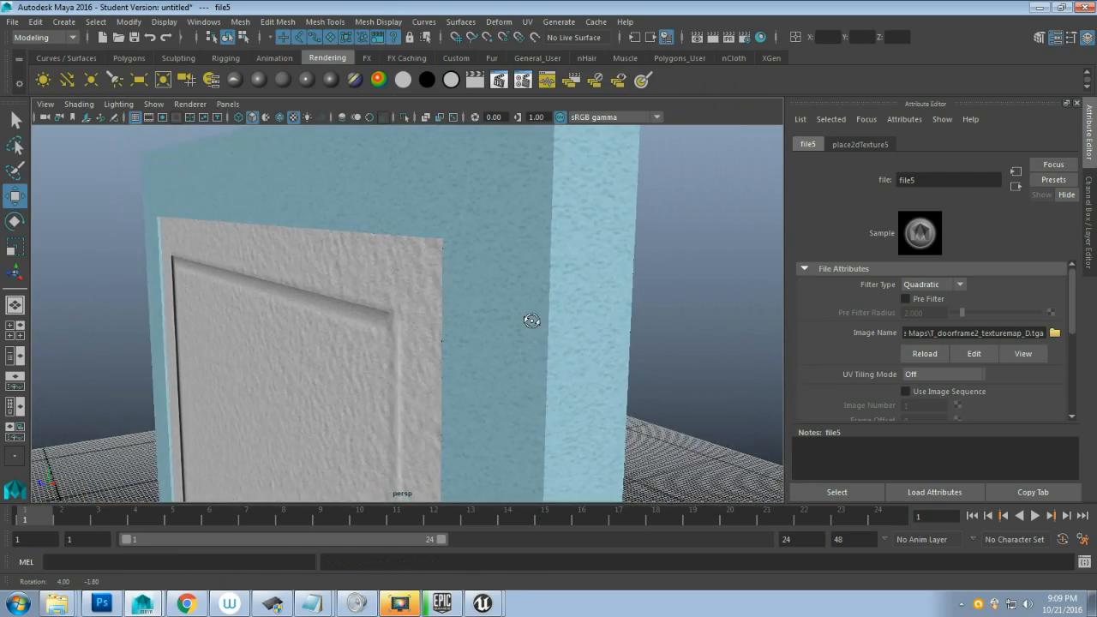
{"action": "right_click_drag", "start_coordinate": [531, 320], "coordinate": [489, 247], "text": "alt"}
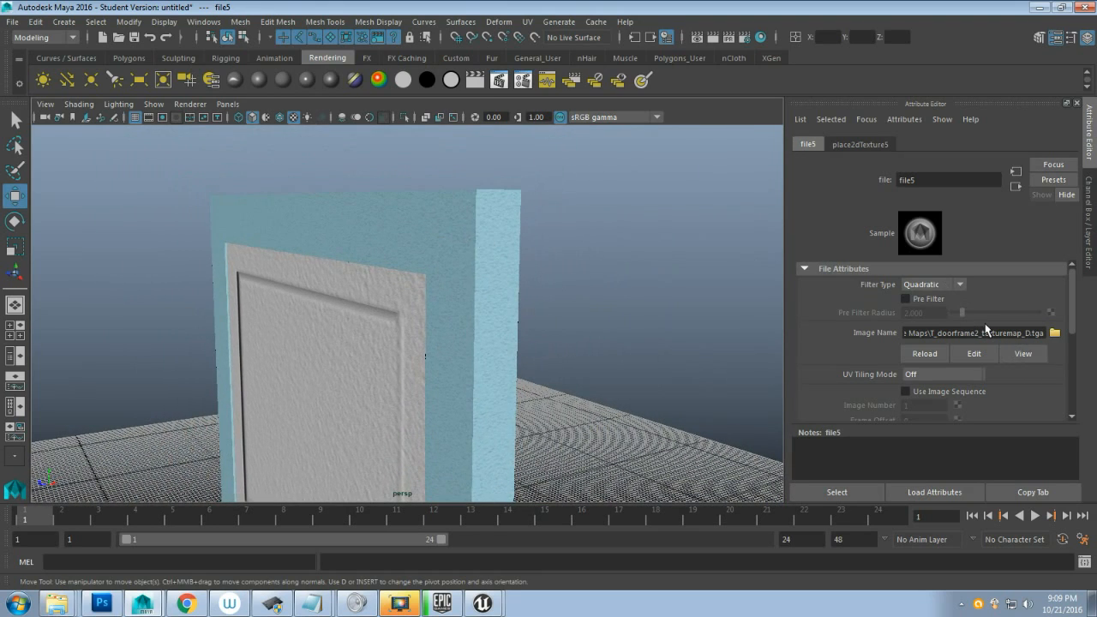
- Add a file texture to the doorframe_texture material's bump mapping and load T_doorframe2_texturemap_B.tga into it
{"action": "left_click", "coordinate": [478, 260]}
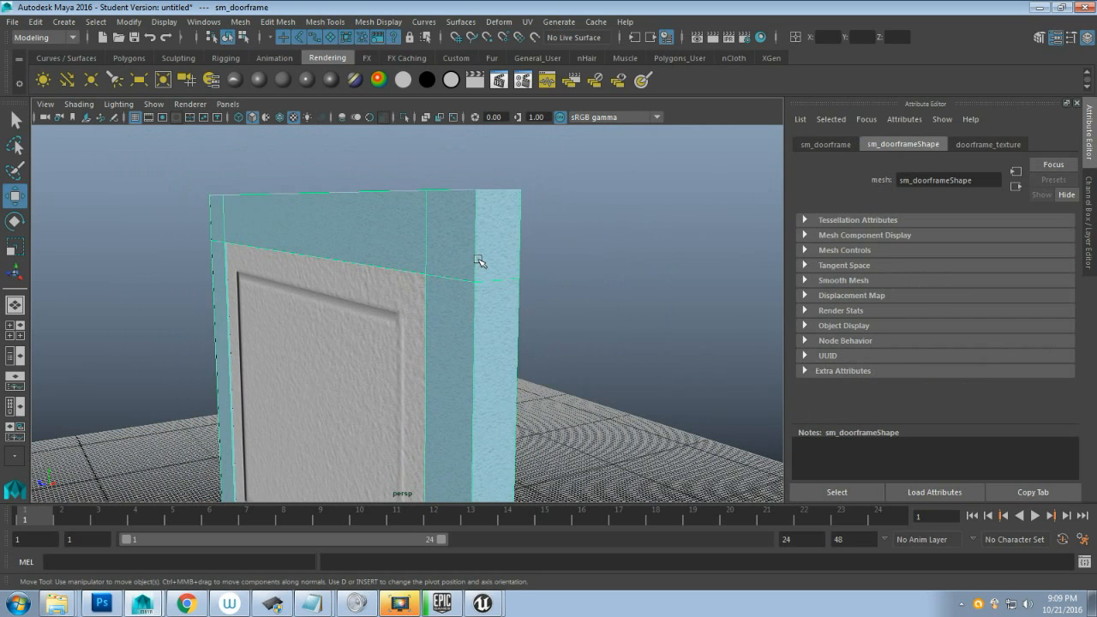
{"action": "right_click", "coordinate": [478, 261]}
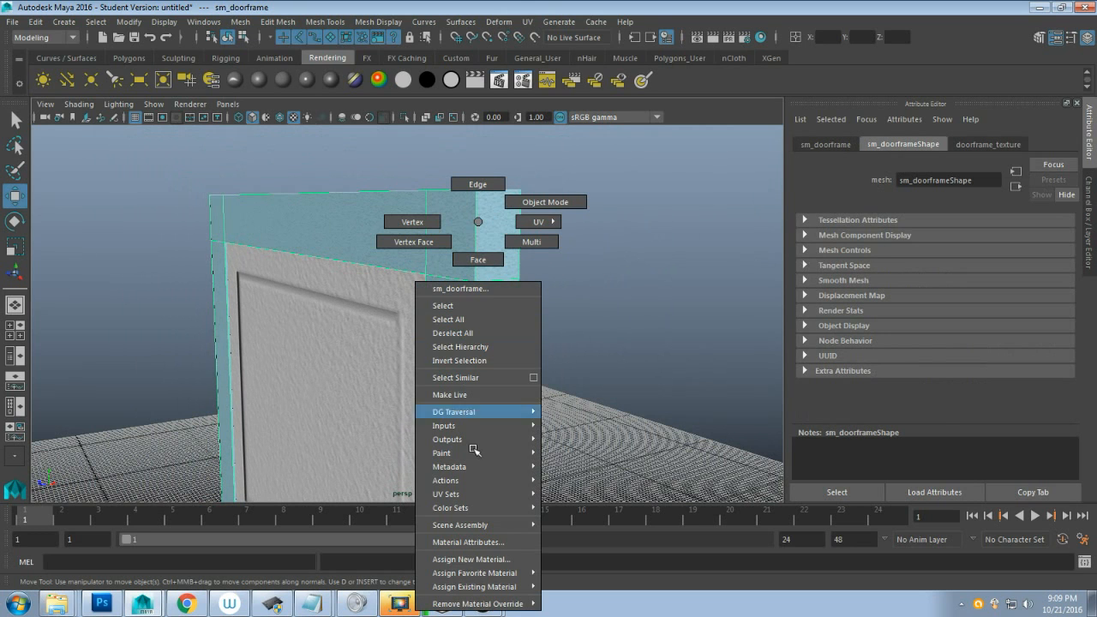
{"action": "left_click", "coordinate": [467, 541]}
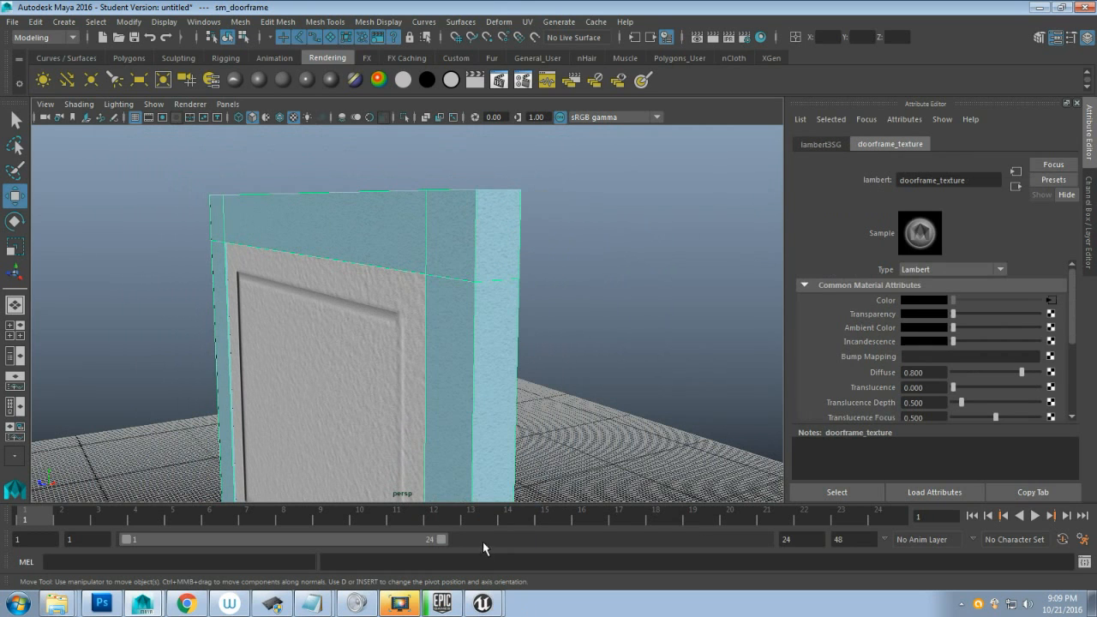
{"action": "left_click", "coordinate": [1050, 357]}
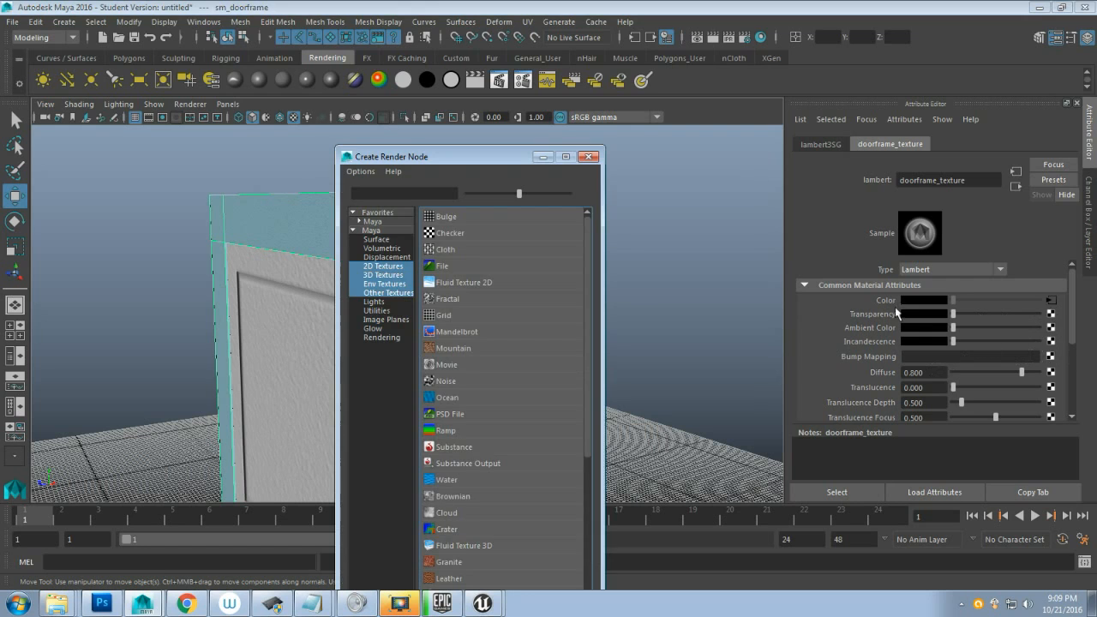
{"action": "left_click", "coordinate": [470, 271]}
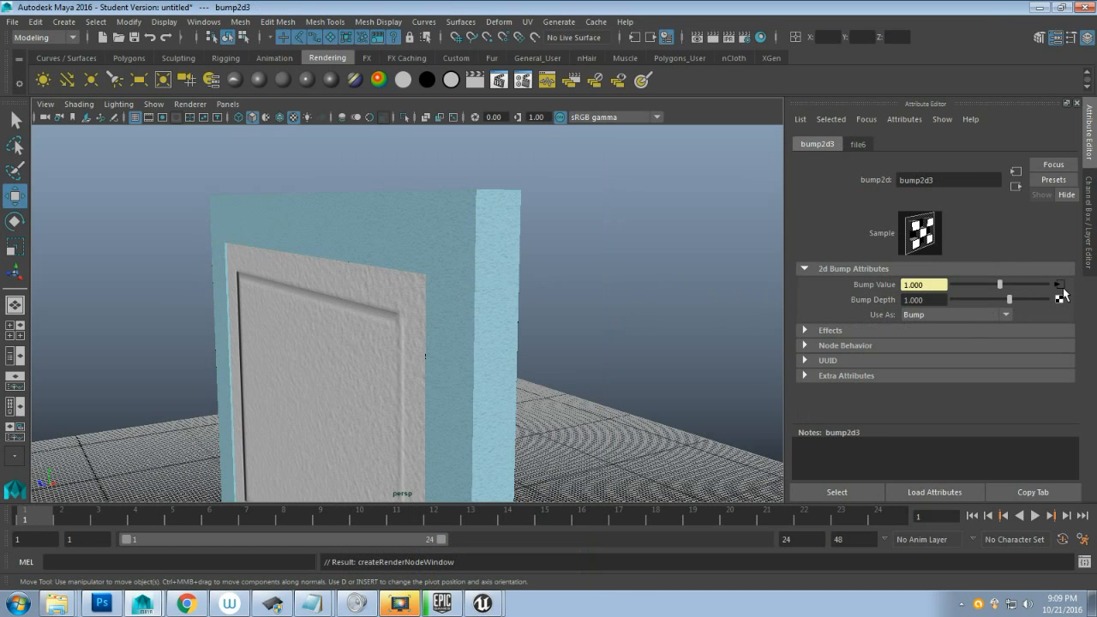
{"action": "left_click", "coordinate": [1059, 285]}
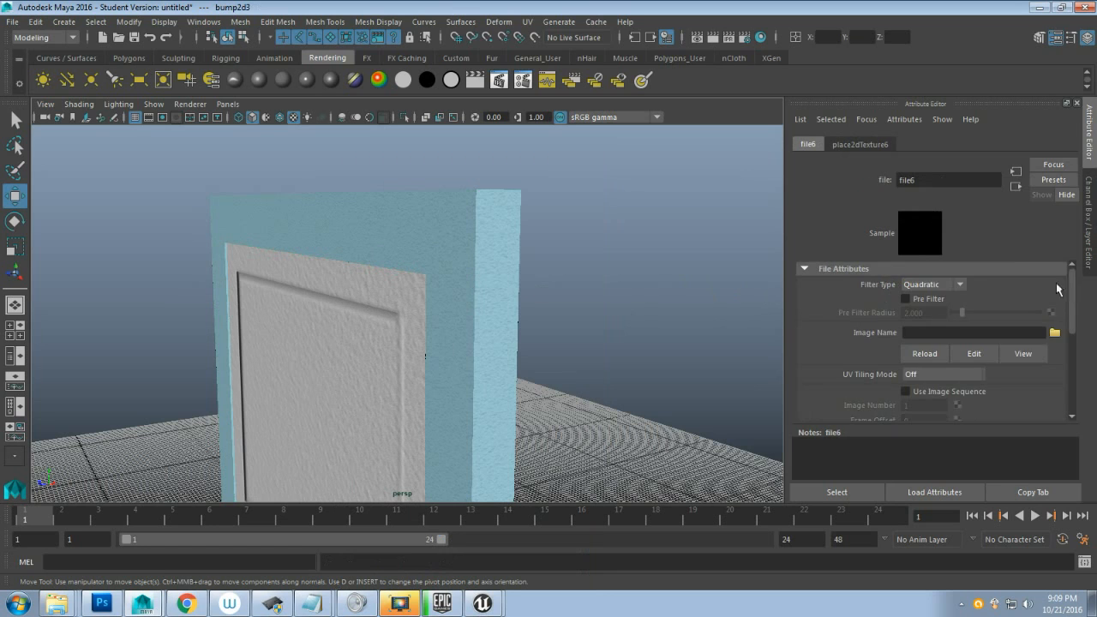
{"action": "left_click", "coordinate": [1054, 333]}
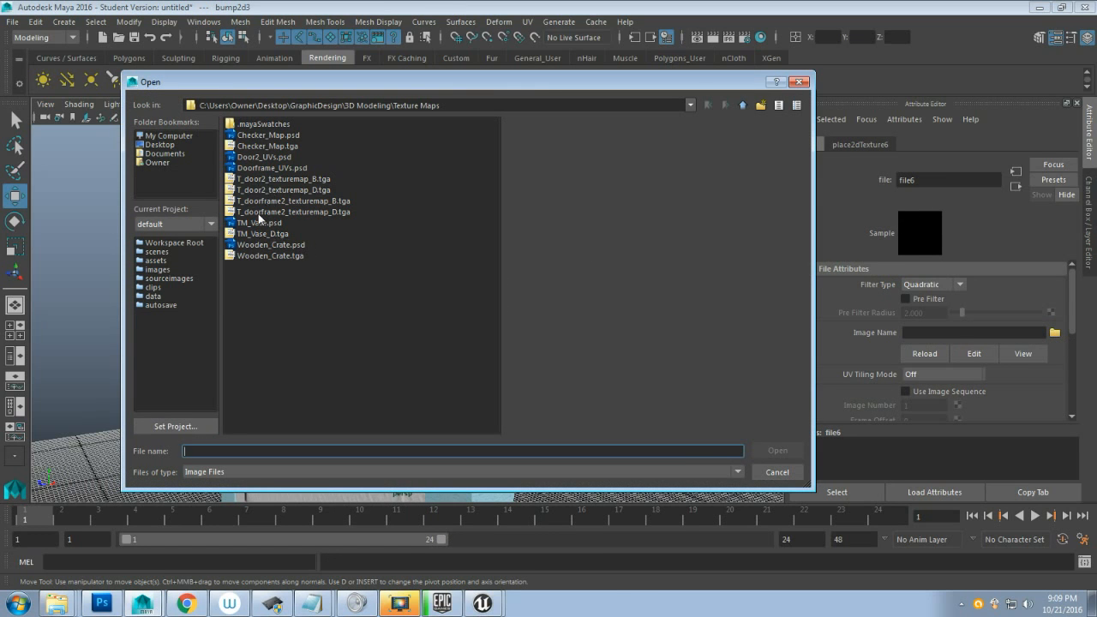
{"action": "left_click", "coordinate": [283, 211]}
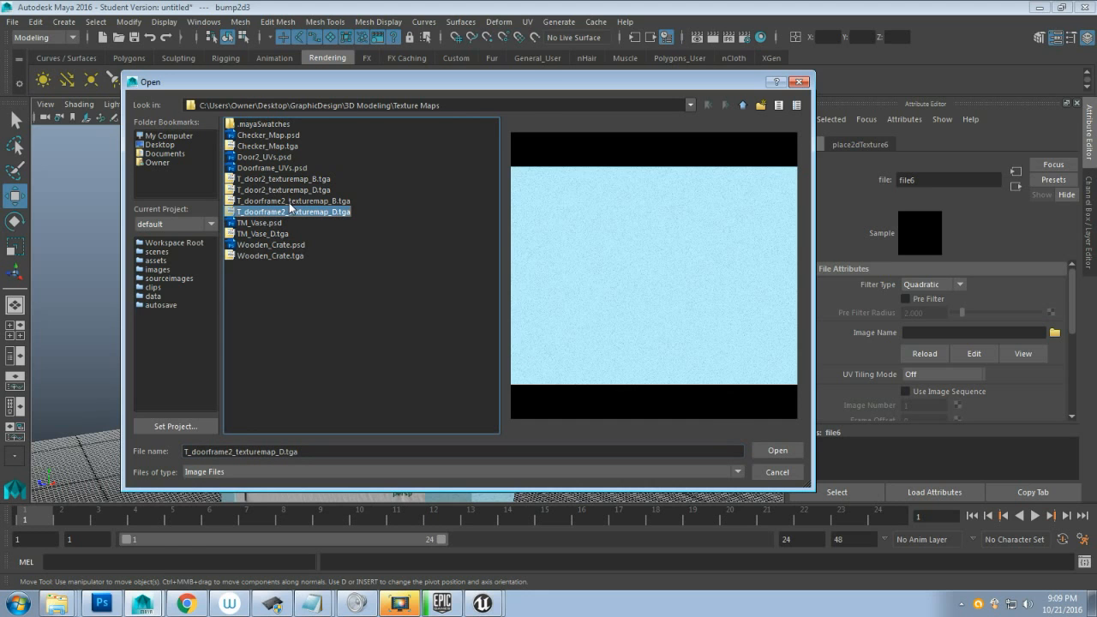
{"action": "left_click", "coordinate": [290, 202]}
{"action": "left_click", "coordinate": [776, 449]}
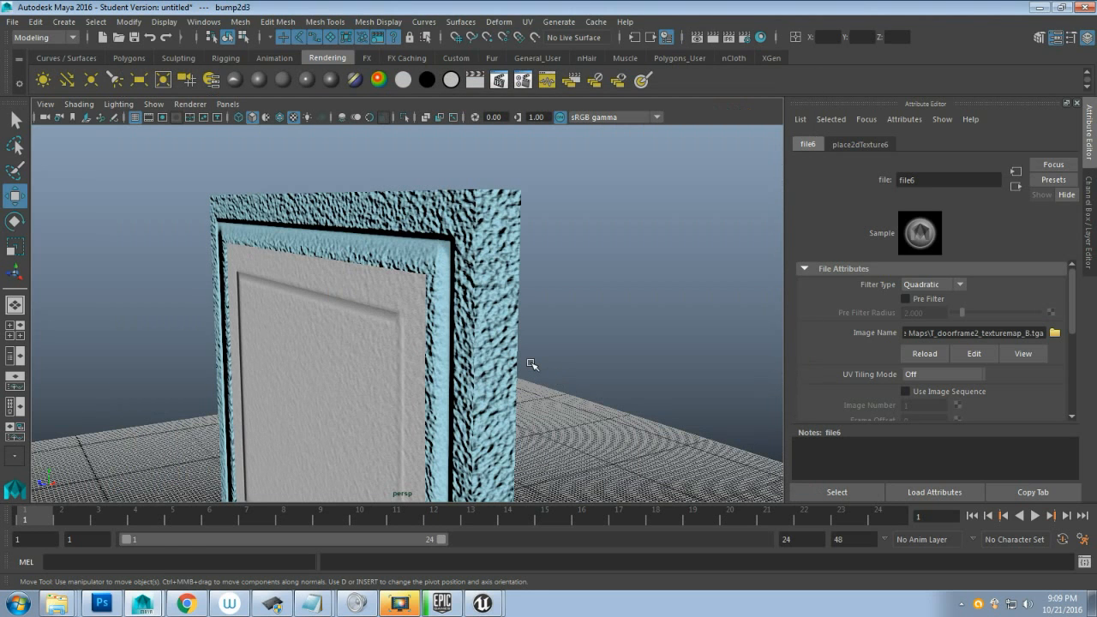
- Reduce the bump depth of the door frame's bump node to 0.037
{"action": "left_click", "coordinate": [1016, 187]}
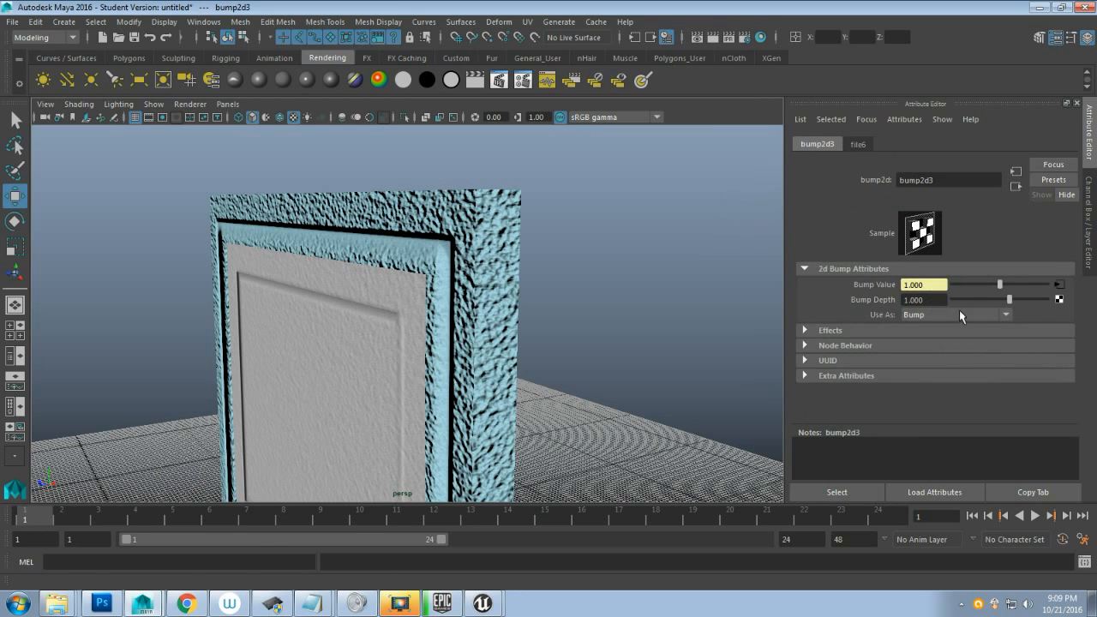
{"action": "left_click_drag", "start_coordinate": [1007, 296], "coordinate": [1000, 300]}
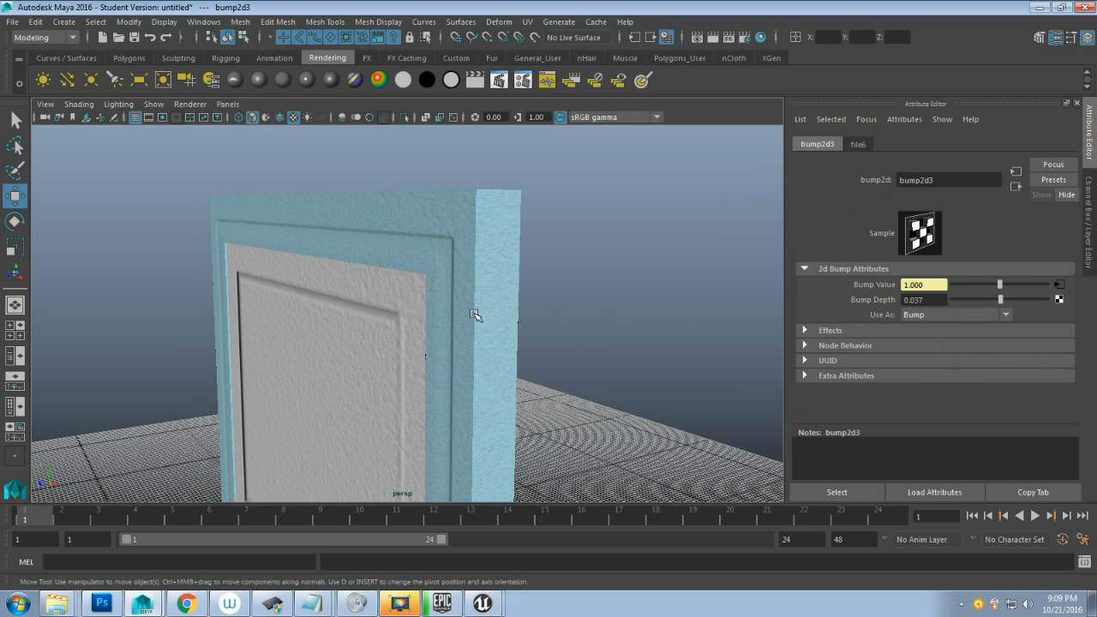
- Examine the bevels and surface bumps on the door frame and door panels from both sides
{"action": "scroll", "coordinate": [474, 312], "scroll_direction": "up", "scroll_amount": 3}
{"action": "left_click_drag", "start_coordinate": [460, 299], "coordinate": [632, 284], "text": "alt"}
{"action": "left_click_drag", "start_coordinate": [511, 242], "coordinate": [347, 244], "text": "alt"}
{"action": "middle_click_drag", "start_coordinate": [382, 316], "coordinate": [384, 215], "text": "alt"}
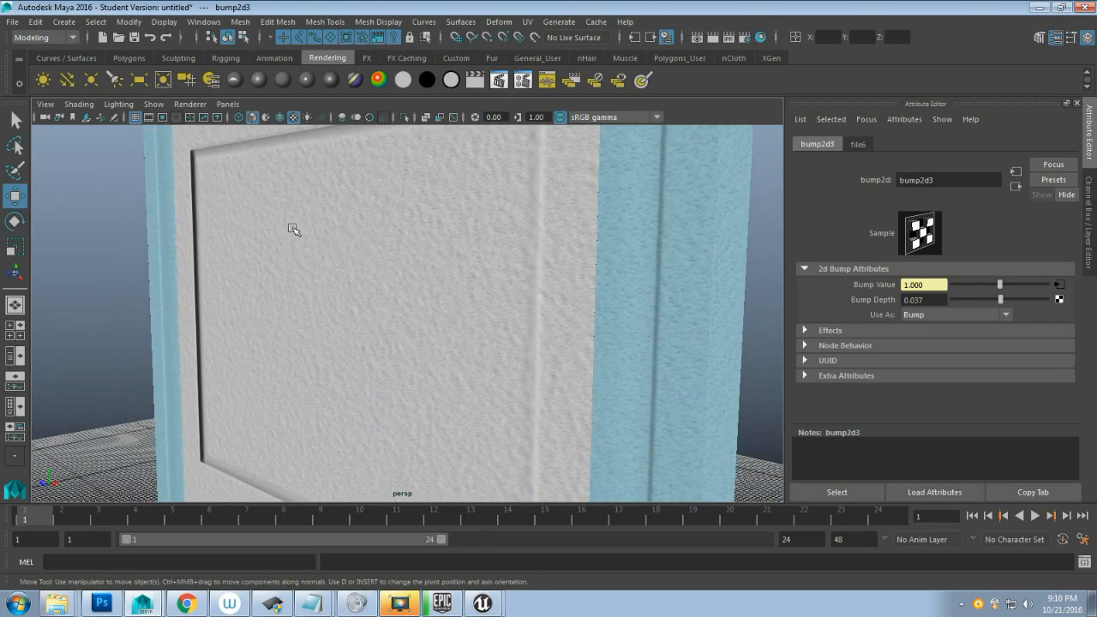
{"action": "left_click_drag", "start_coordinate": [239, 226], "coordinate": [461, 306], "text": "alt"}
{"action": "left_click_drag", "start_coordinate": [363, 380], "coordinate": [394, 380], "text": "alt"}
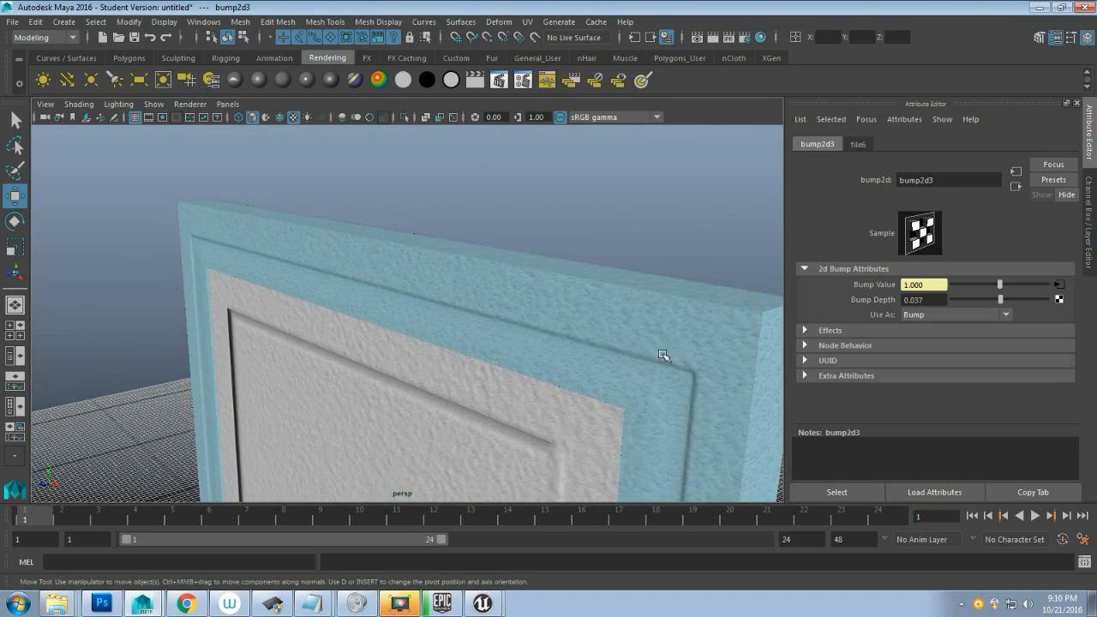
{"action": "left_click_drag", "start_coordinate": [431, 423], "coordinate": [512, 344], "text": "alt"}
{"action": "scroll", "coordinate": [505, 300], "scroll_direction": "up", "scroll_amount": 5}
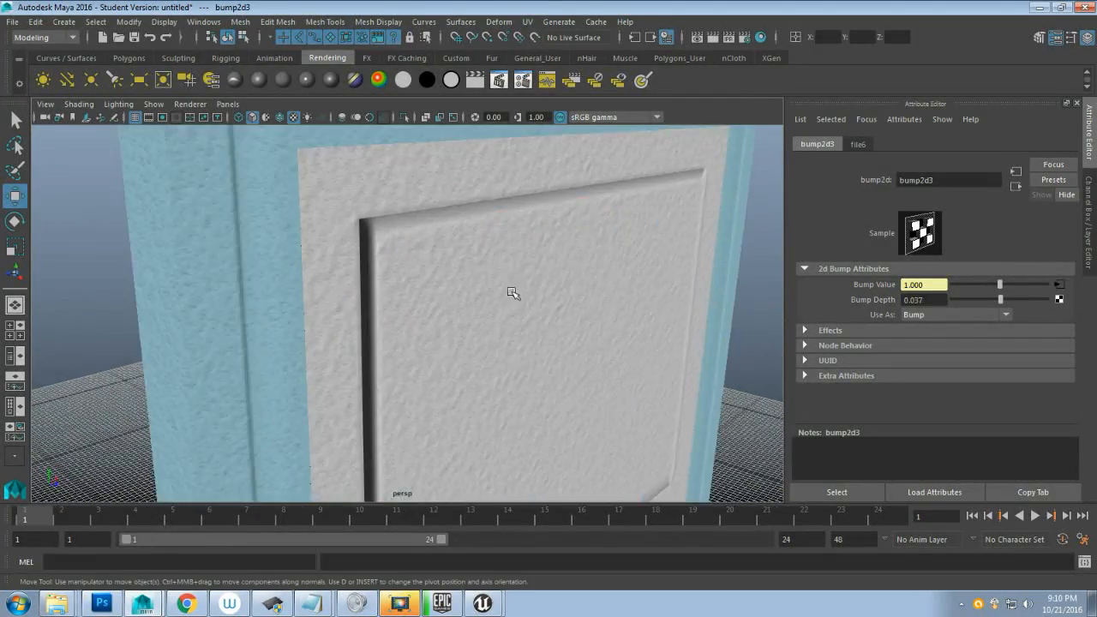
{"action": "left_click_drag", "start_coordinate": [512, 293], "coordinate": [509, 346], "text": "alt"}
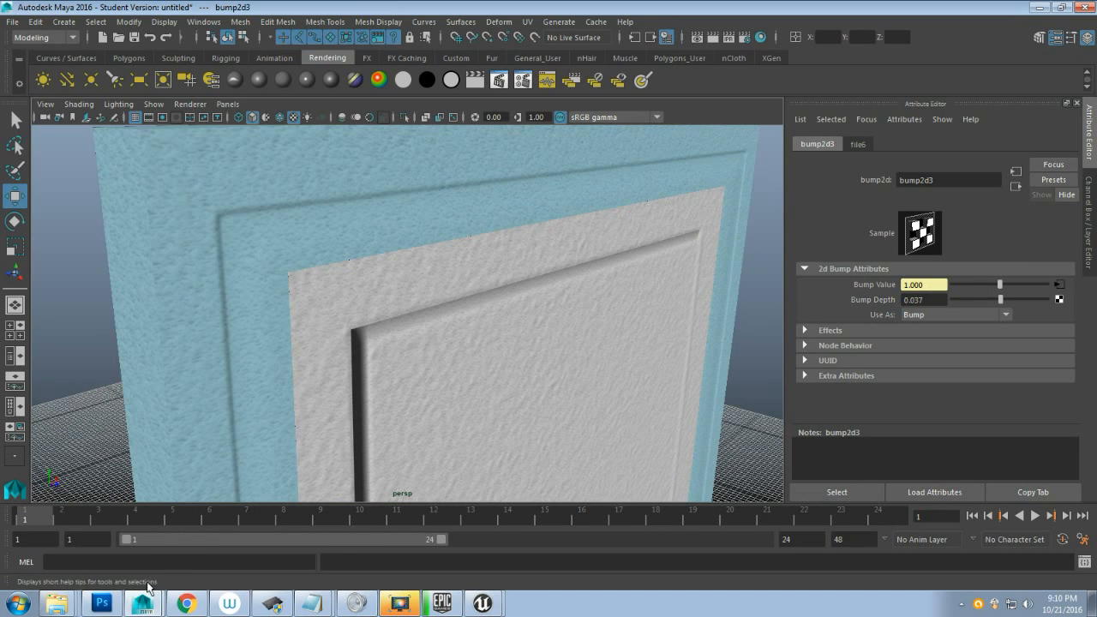
- Switch to Photoshop and delete the bump layer from the Door2_UVs.psd document
{"action": "left_click", "coordinate": [99, 606]}
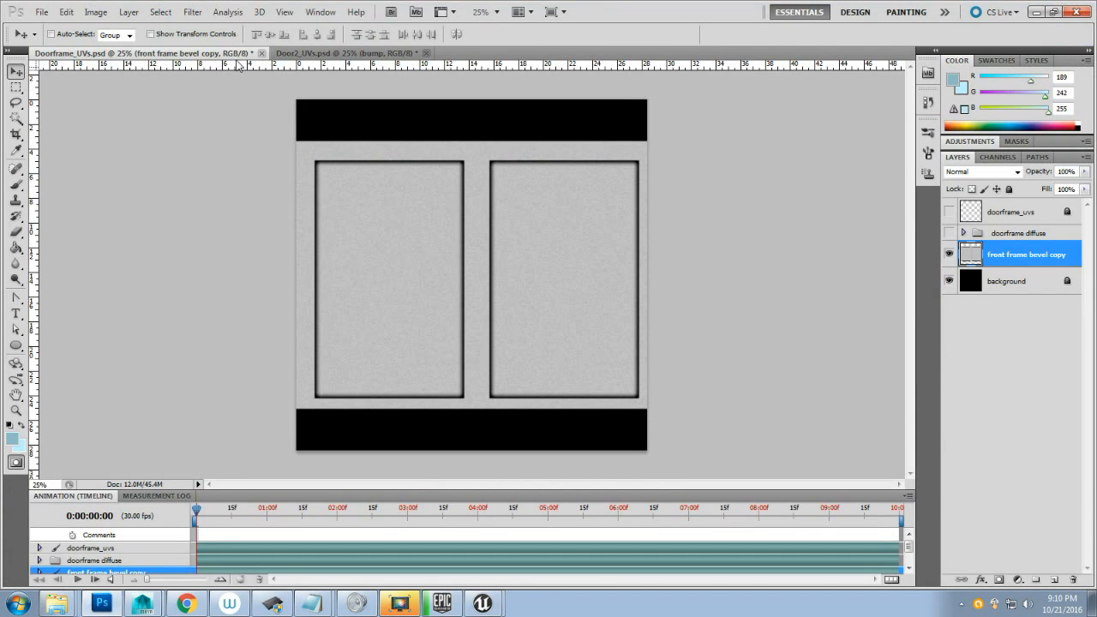
{"action": "left_click", "coordinate": [325, 53]}
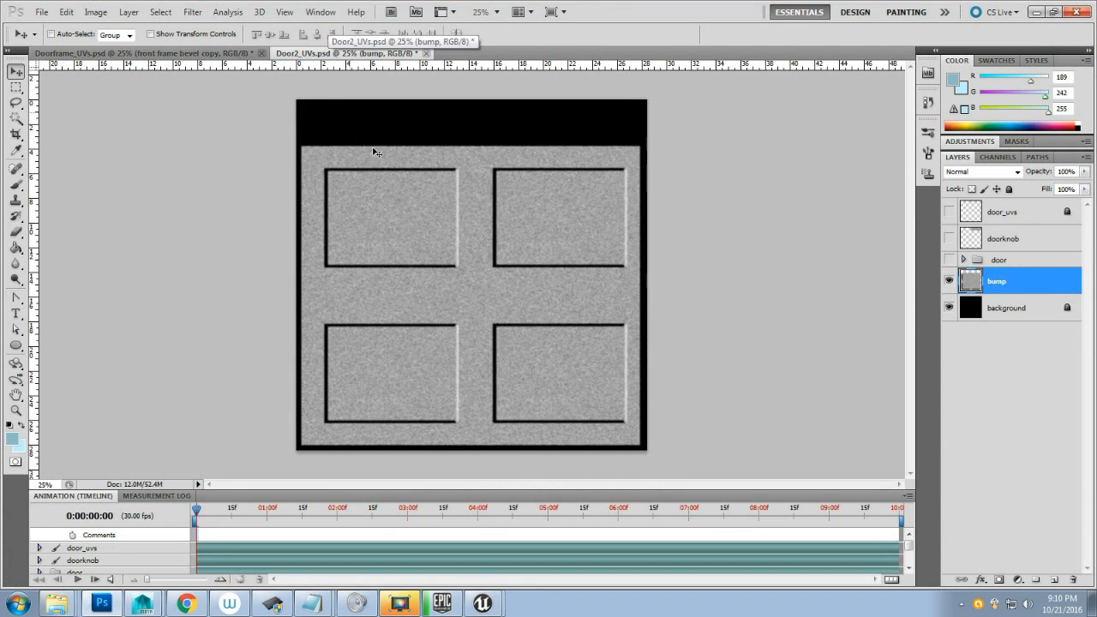
{"action": "left_click", "coordinate": [948, 281]}
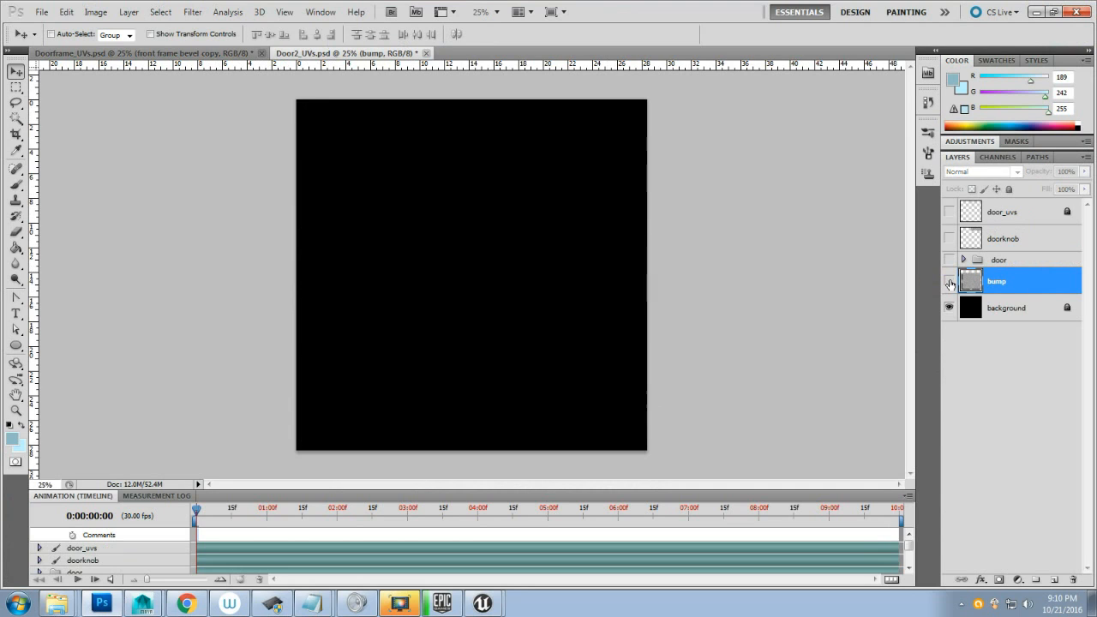
{"action": "left_click", "coordinate": [948, 281]}
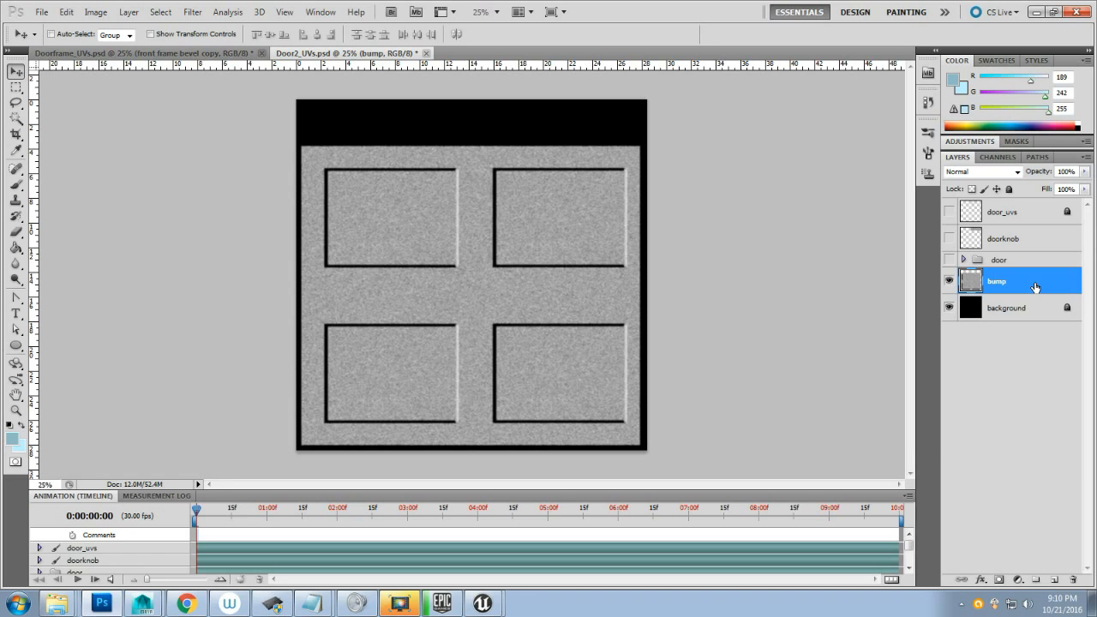
{"action": "key", "text": "Delete"}
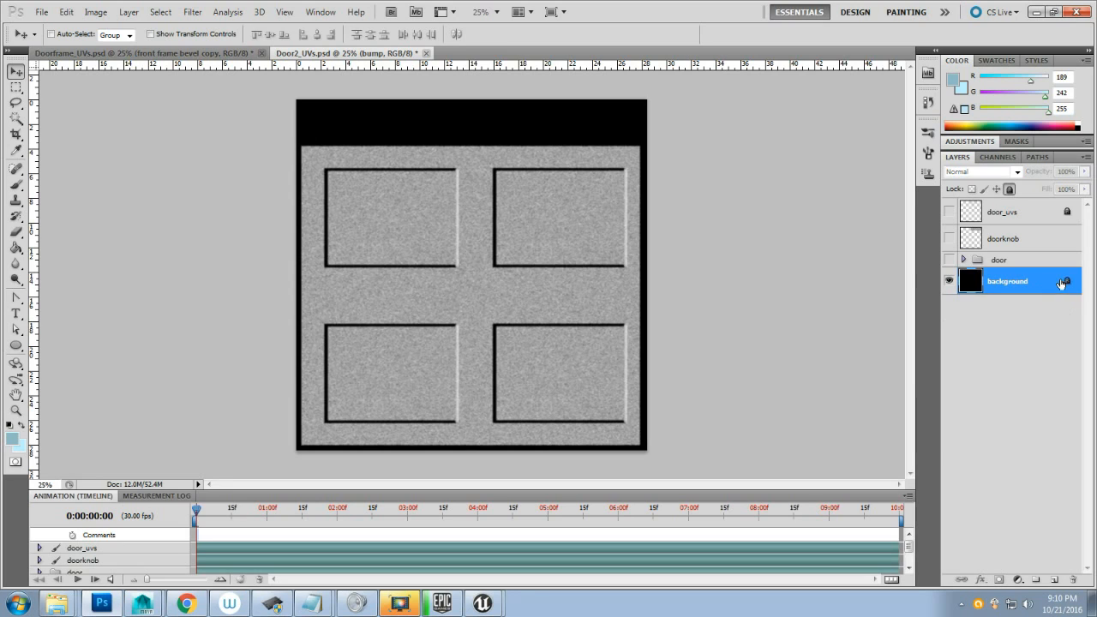
- Show the door group, duplicate it beneath the background layer, and hide the original group's four front upper panel layers
{"action": "left_click", "coordinate": [949, 259]}
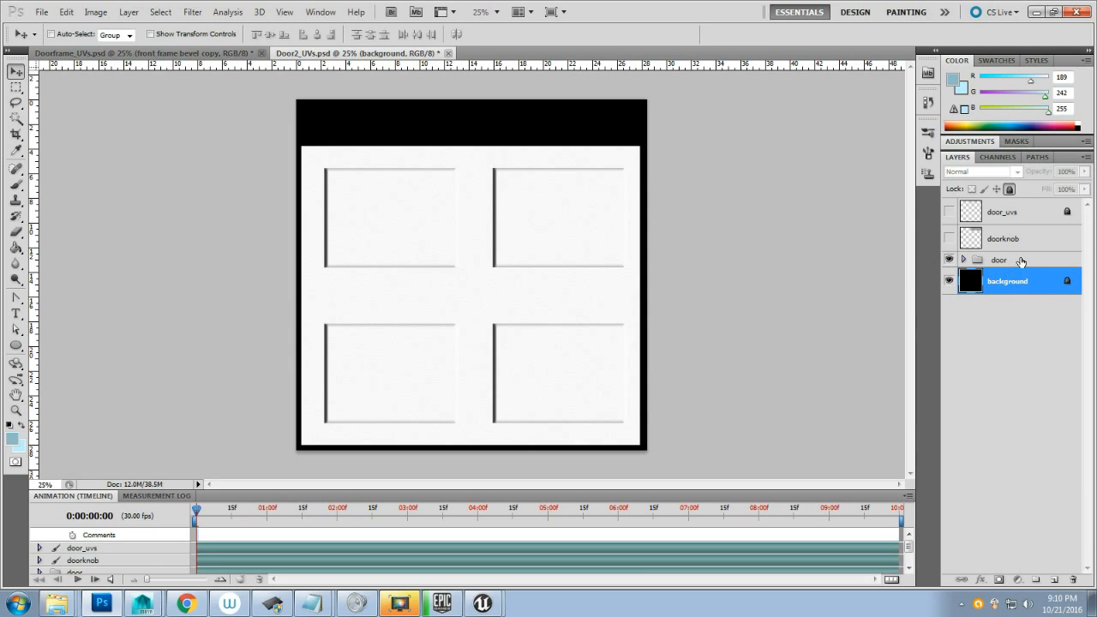
{"action": "left_click_drag", "start_coordinate": [1021, 261], "coordinate": [1016, 303], "text": "alt"}
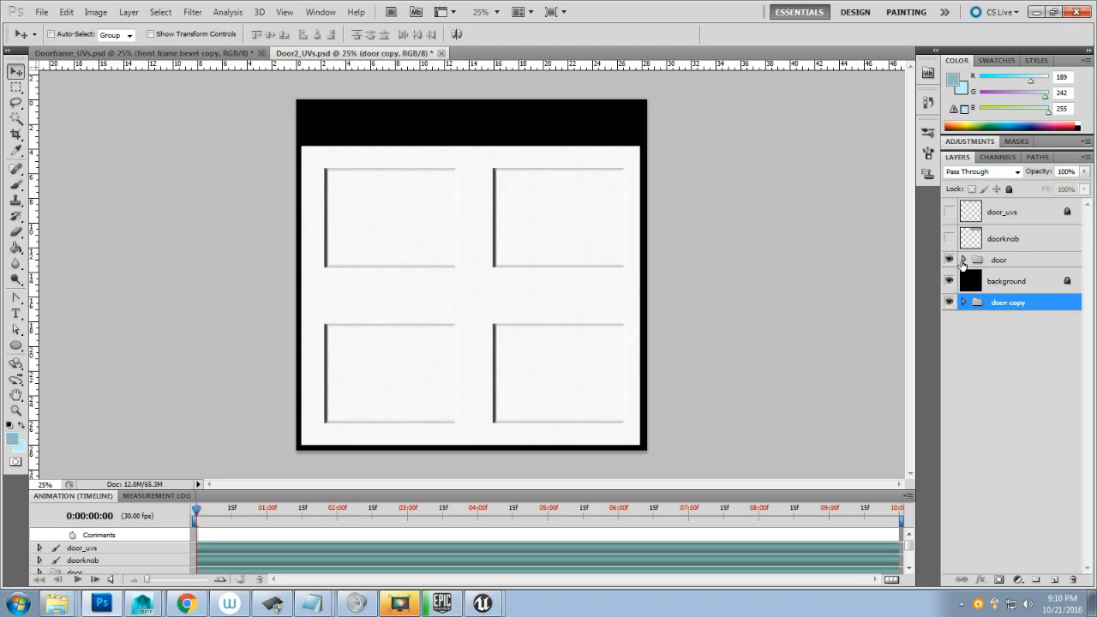
{"action": "left_click", "coordinate": [963, 260]}
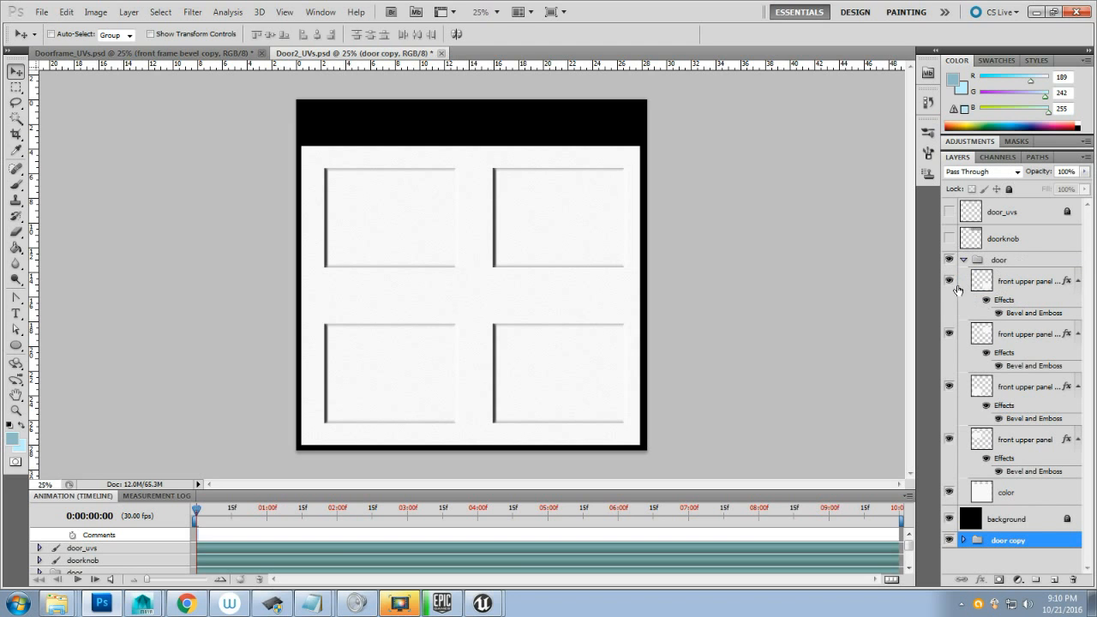
{"action": "left_click", "coordinate": [948, 281]}
{"action": "left_click", "coordinate": [949, 333]}
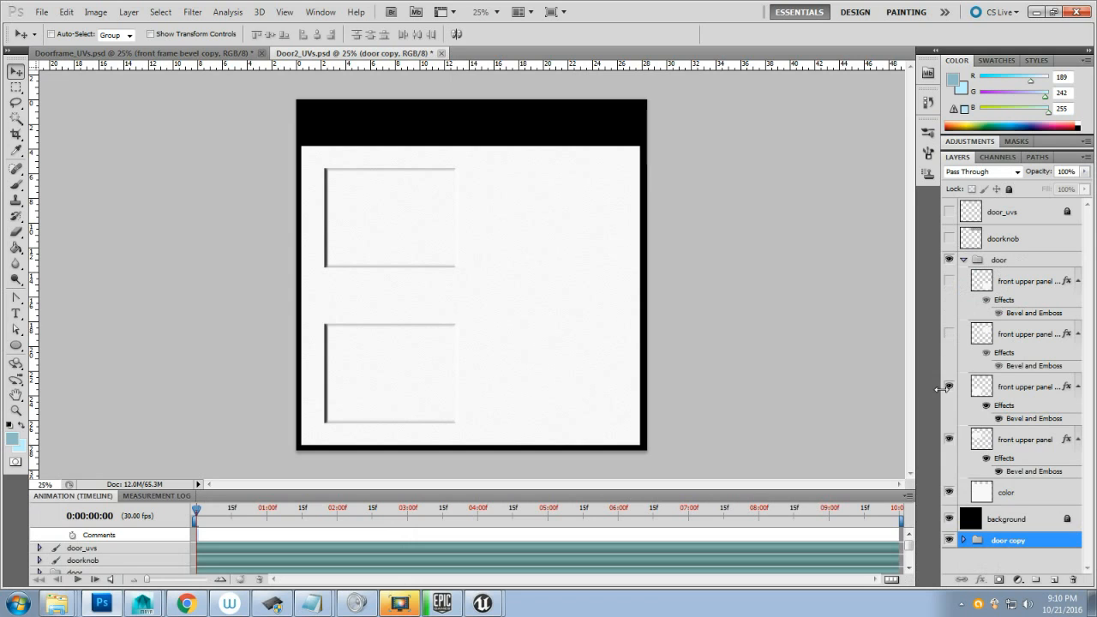
{"action": "left_click", "coordinate": [949, 386]}
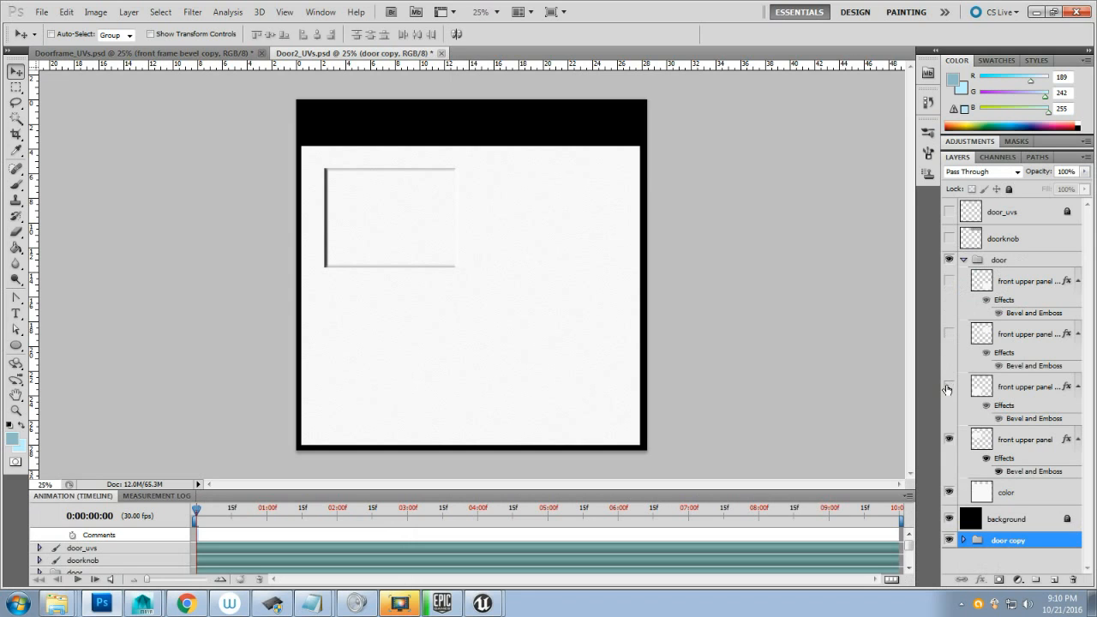
{"action": "left_click", "coordinate": [948, 440]}
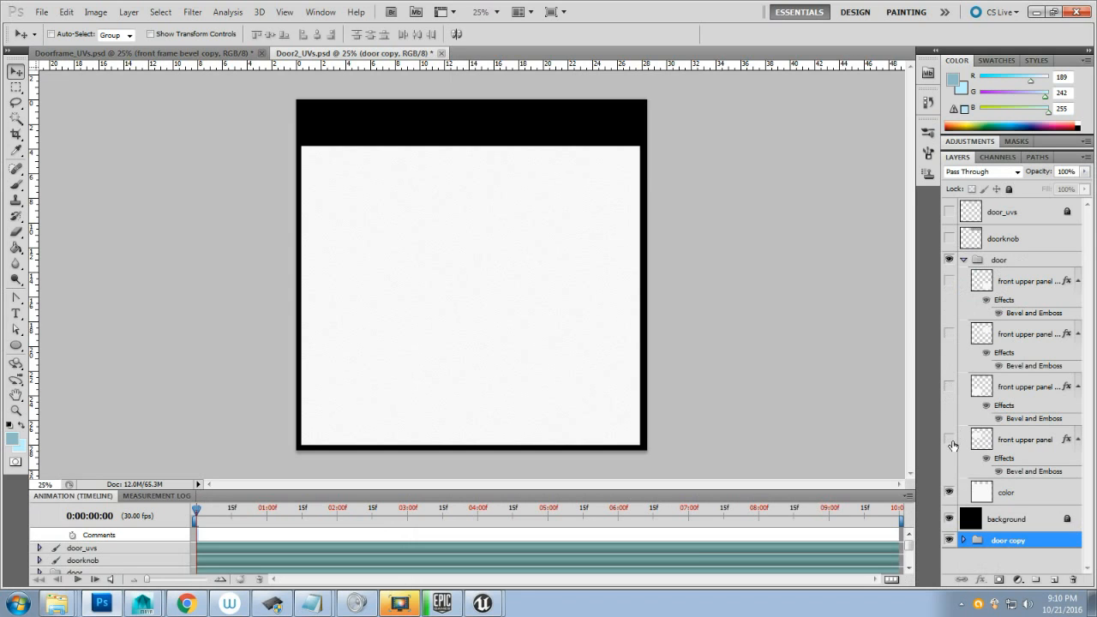
{"action": "left_click", "coordinate": [964, 259]}
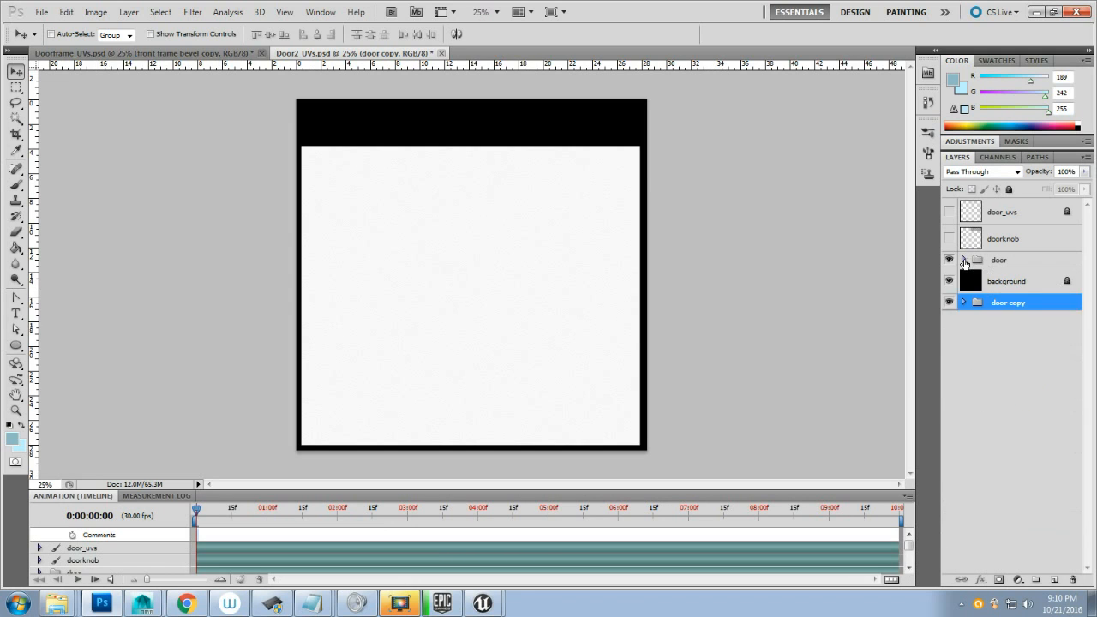
- Hide the door copy group and save the image as a 24 bits/pixel Targa, replacing T_door2_texturemap_D.tga
{"action": "left_click", "coordinate": [1011, 264]}
{"action": "left_click", "coordinate": [949, 302]}
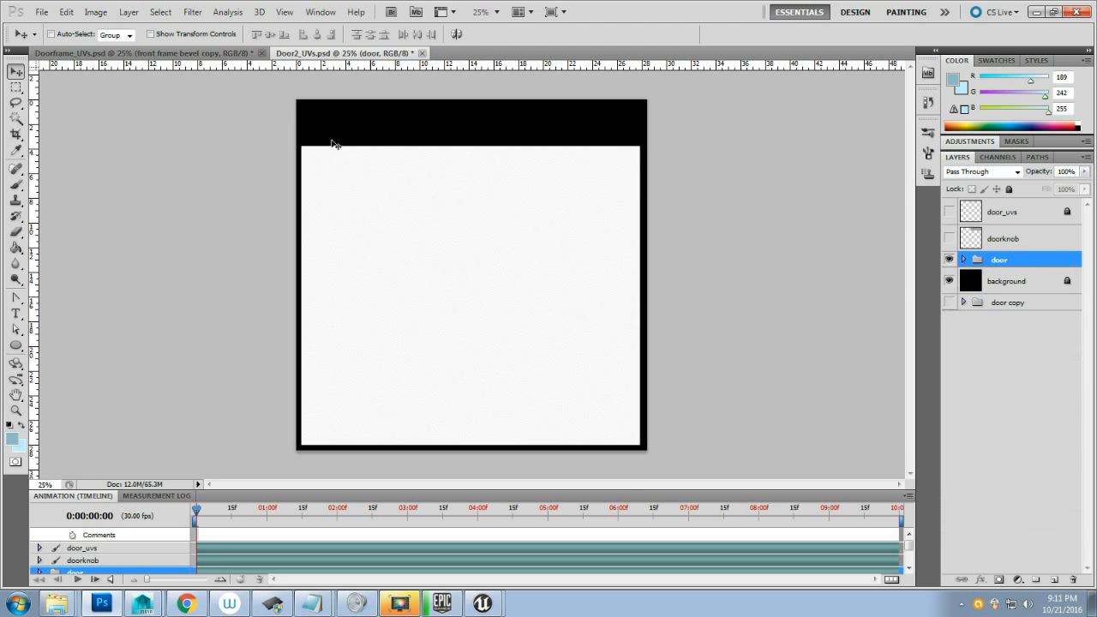
{"action": "left_click", "coordinate": [41, 11]}
{"action": "left_click", "coordinate": [97, 224]}
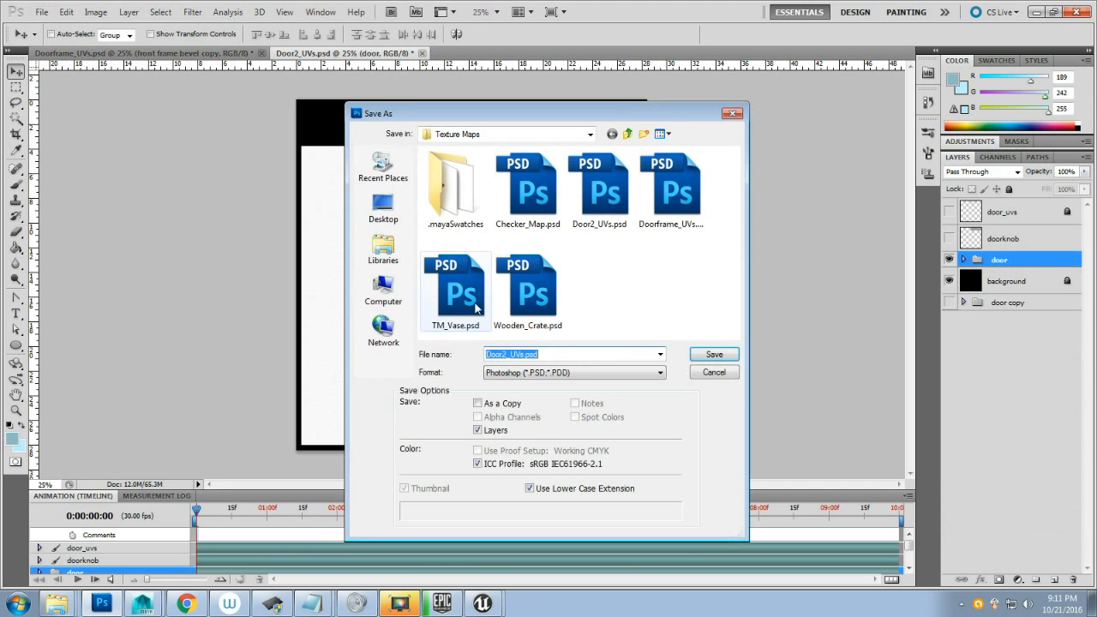
{"action": "left_click", "coordinate": [588, 372]}
{"action": "left_click", "coordinate": [589, 554]}
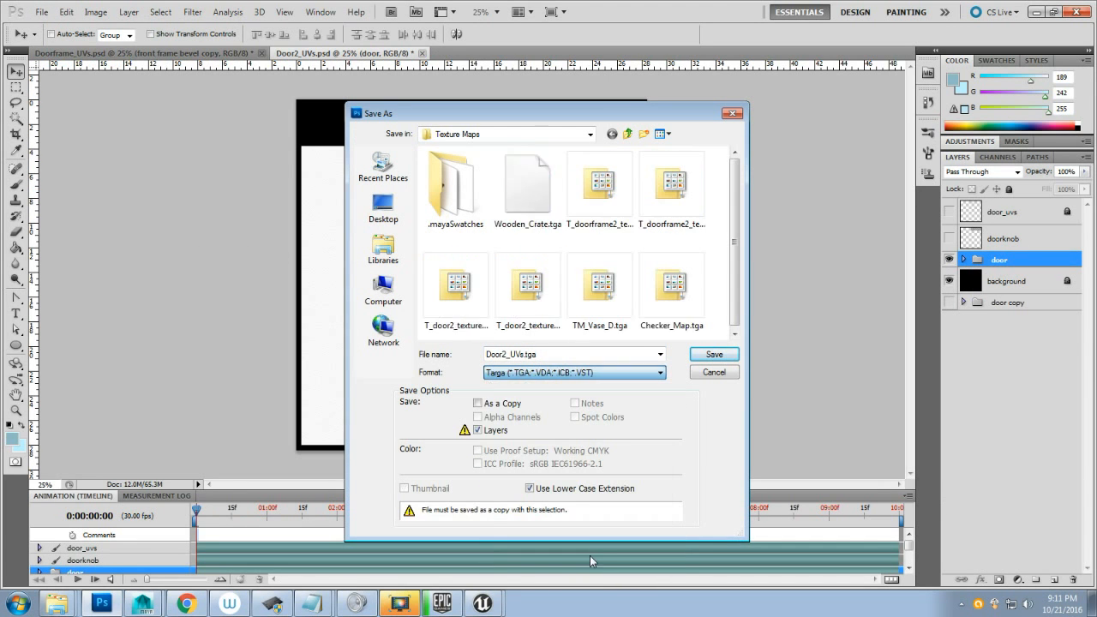
{"action": "left_click", "coordinate": [603, 201]}
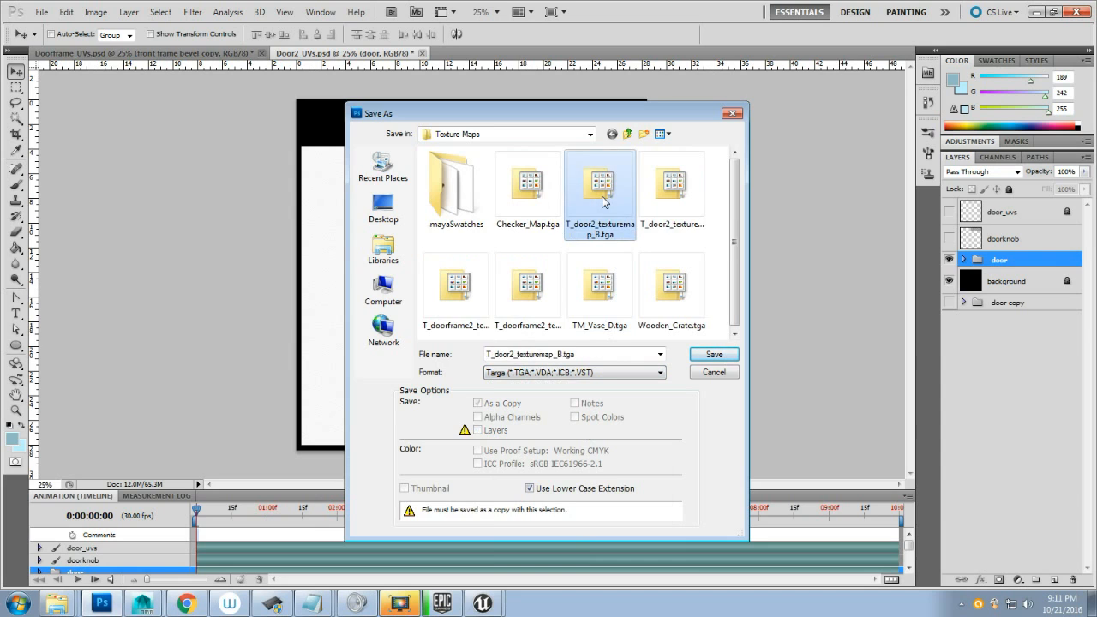
{"action": "left_click", "coordinate": [657, 199]}
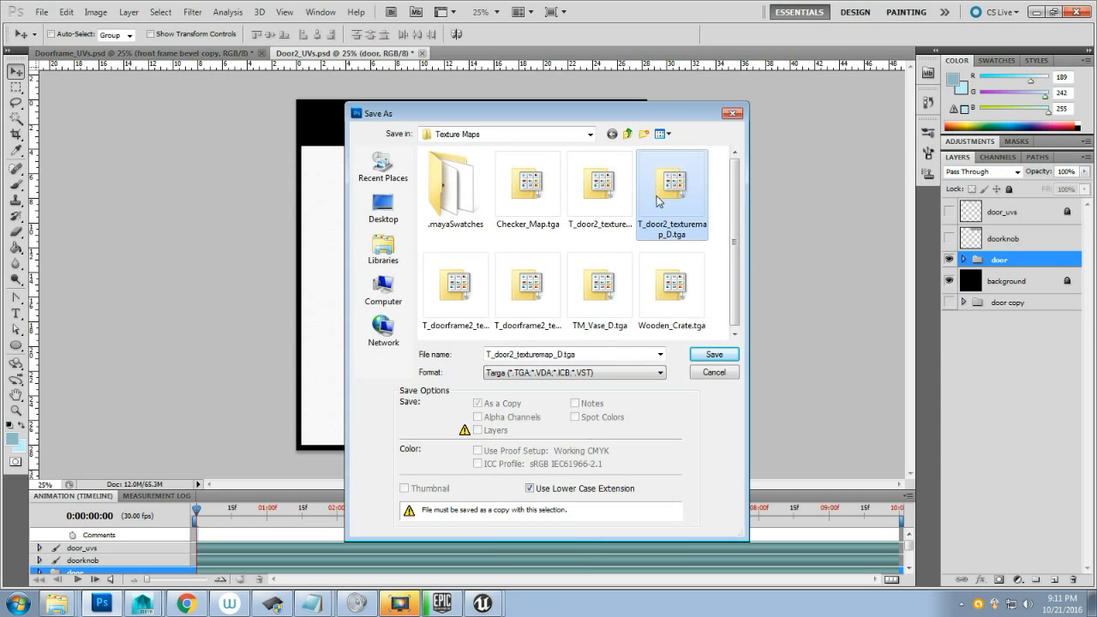
{"action": "left_click", "coordinate": [725, 362]}
{"action": "left_click", "coordinate": [531, 236]}
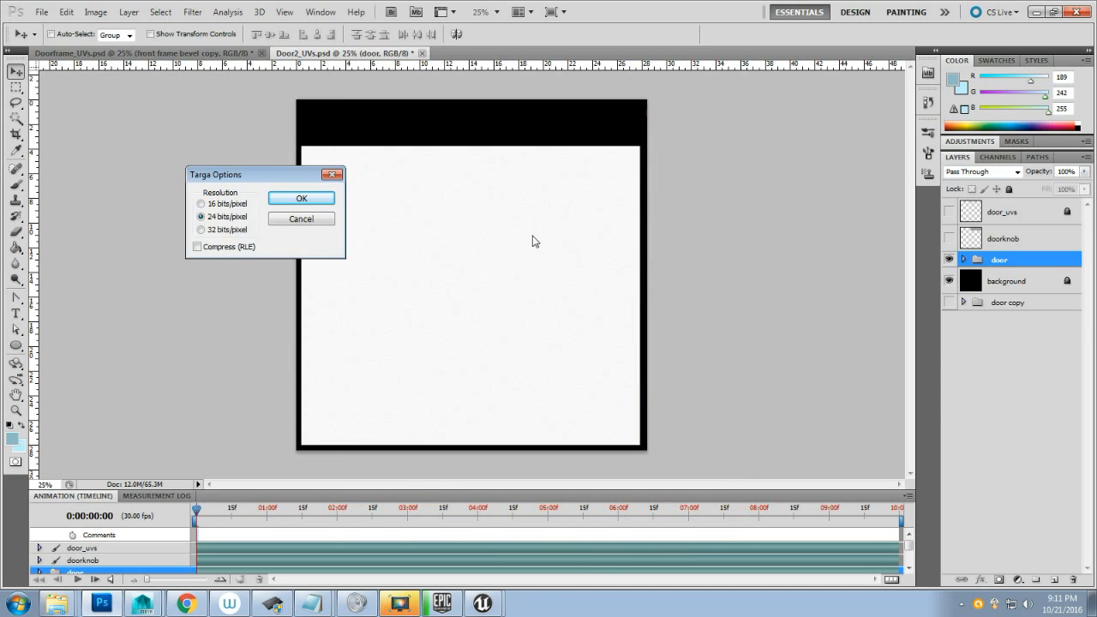
{"action": "left_click", "coordinate": [302, 198]}
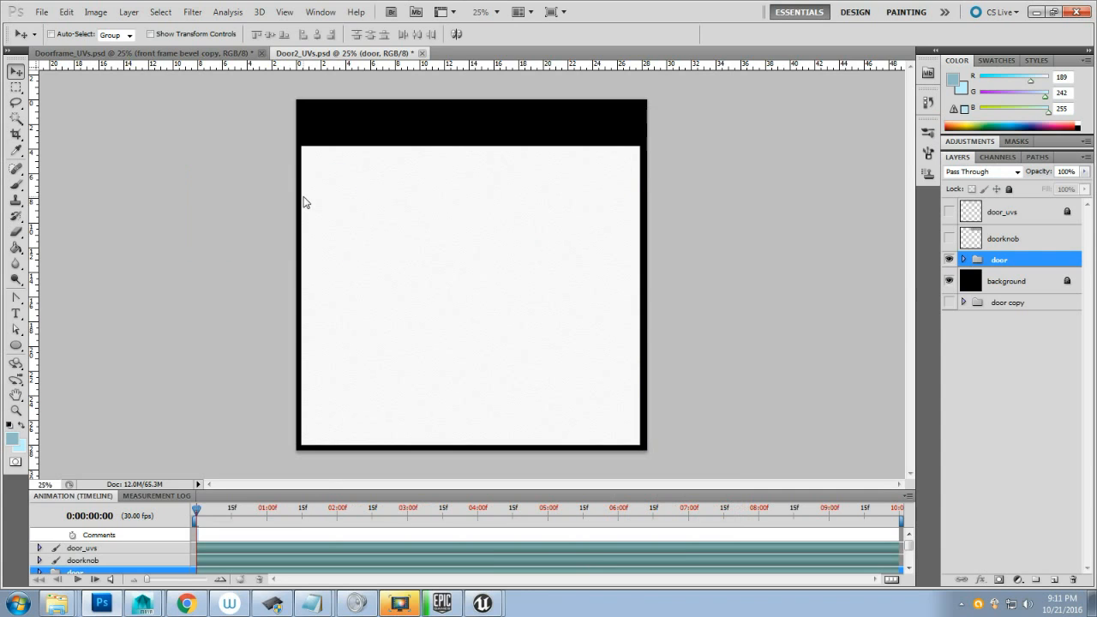
- Hide the door group and move the visible door copy group directly above the background layer
{"action": "left_click", "coordinate": [949, 259]}
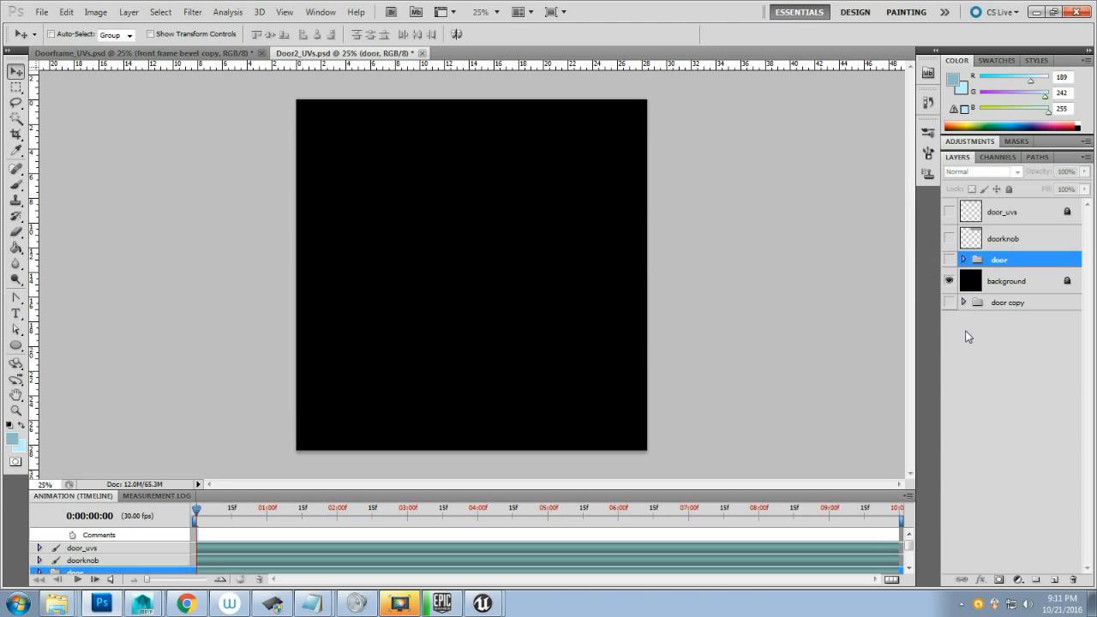
{"action": "left_click", "coordinate": [963, 303]}
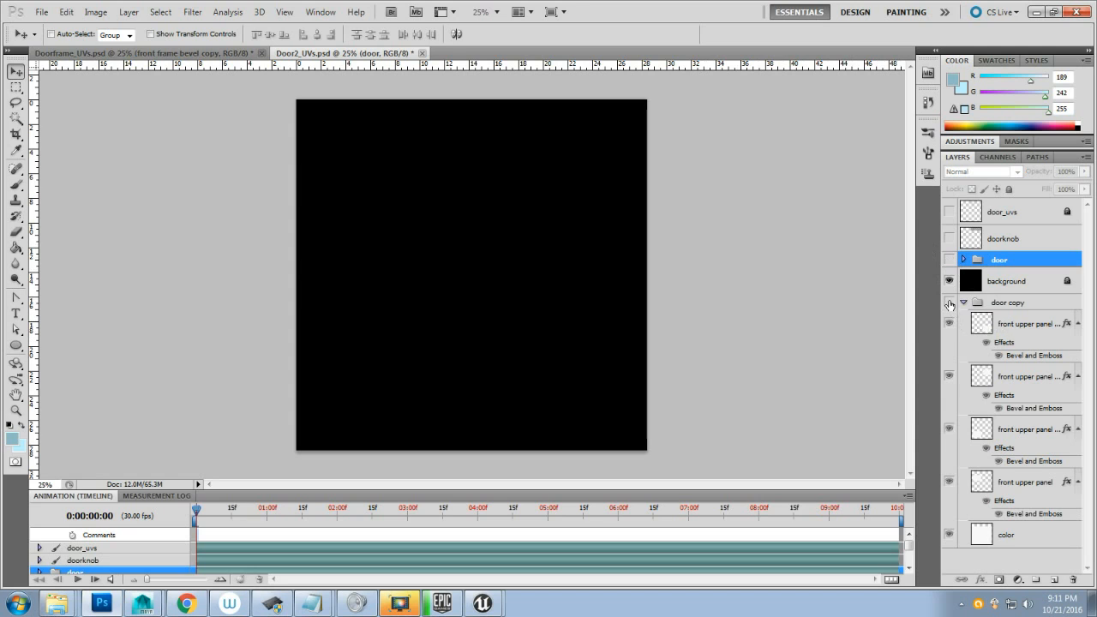
{"action": "left_click", "coordinate": [948, 302]}
{"action": "left_click_drag", "start_coordinate": [1003, 307], "coordinate": [998, 276]}
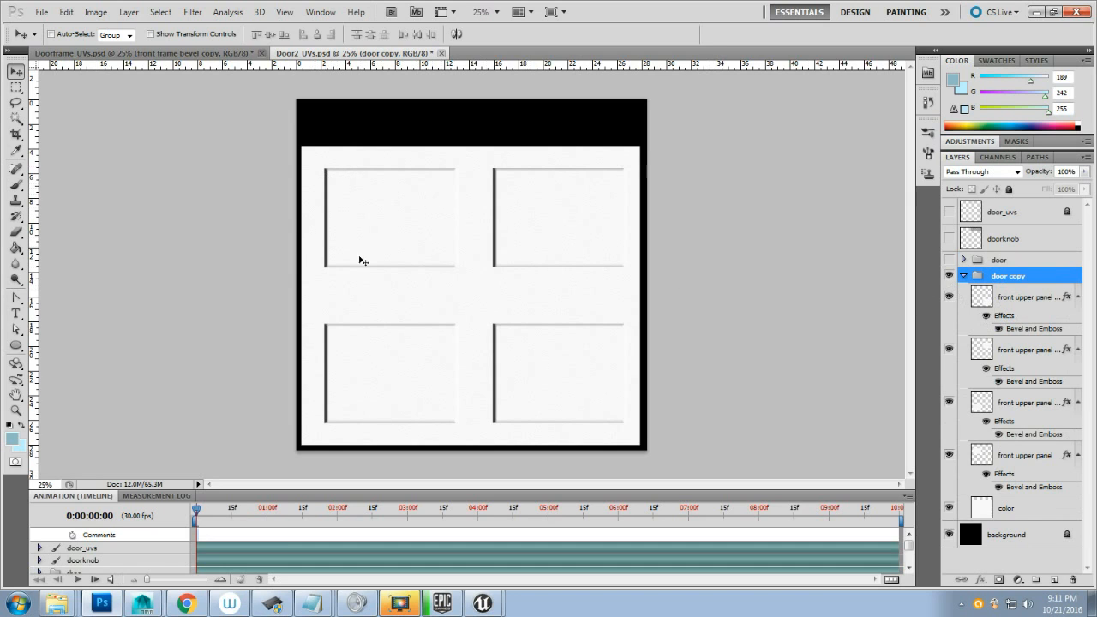
{"action": "left_click", "coordinate": [1025, 300]}
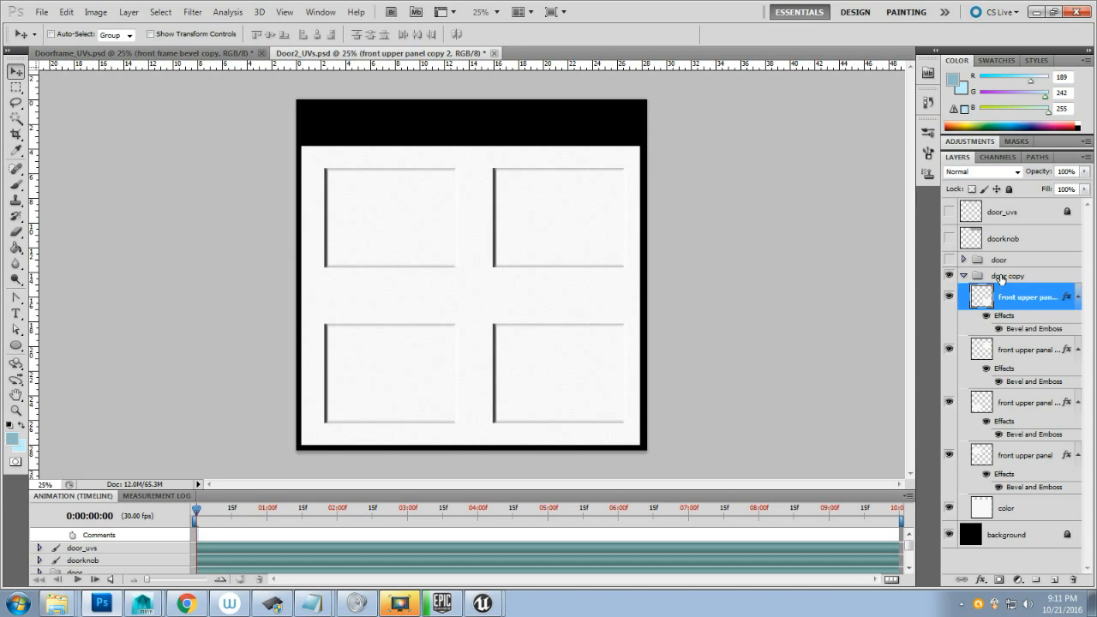
{"action": "left_click", "coordinate": [1001, 277]}
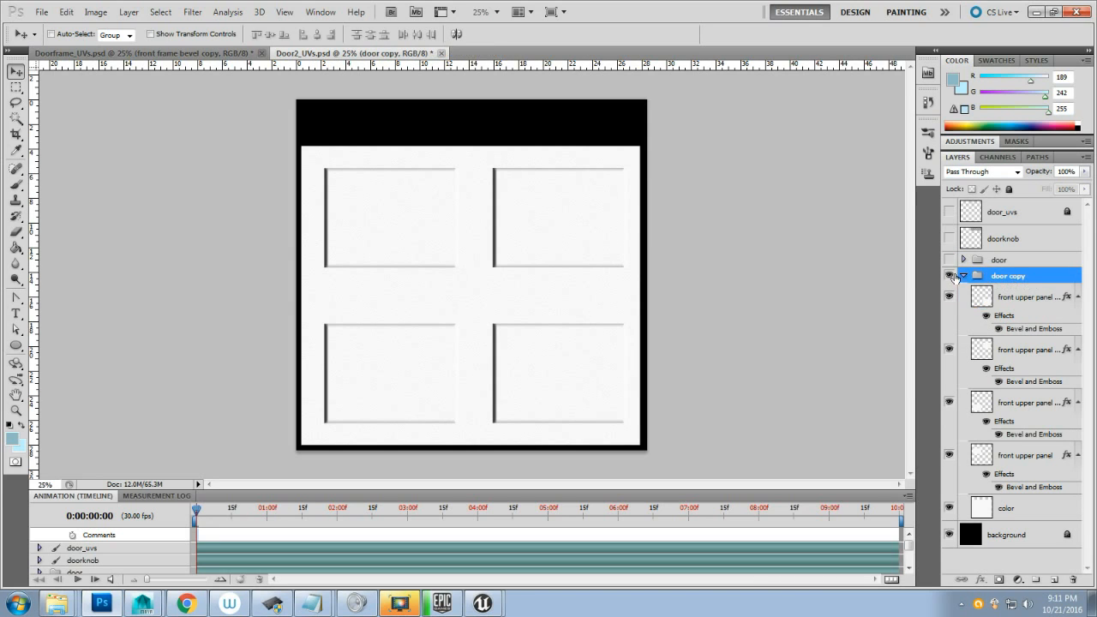
- Delete the door copy group and show the original door group
{"action": "left_click", "coordinate": [963, 275]}
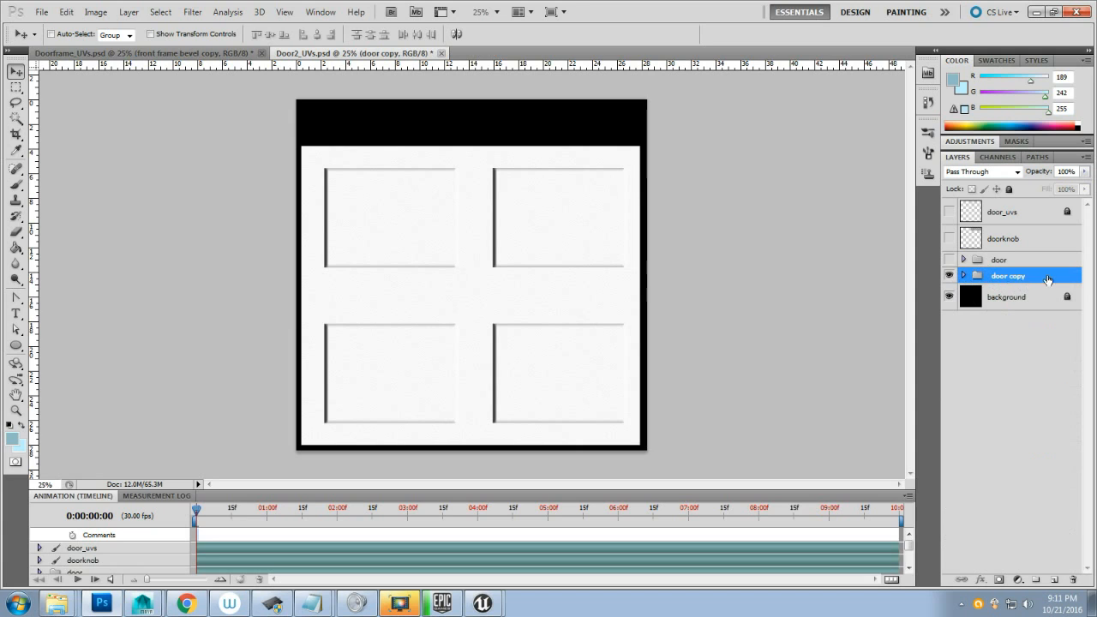
{"action": "key", "text": "Delete"}
{"action": "left_click", "coordinate": [998, 259]}
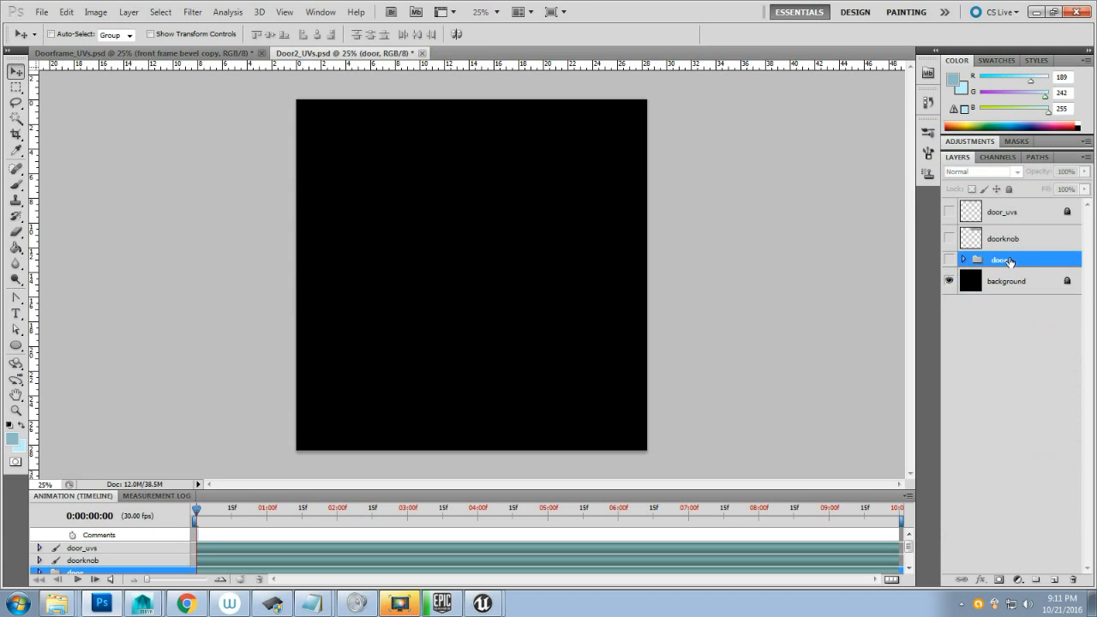
{"action": "left_click", "coordinate": [952, 260]}
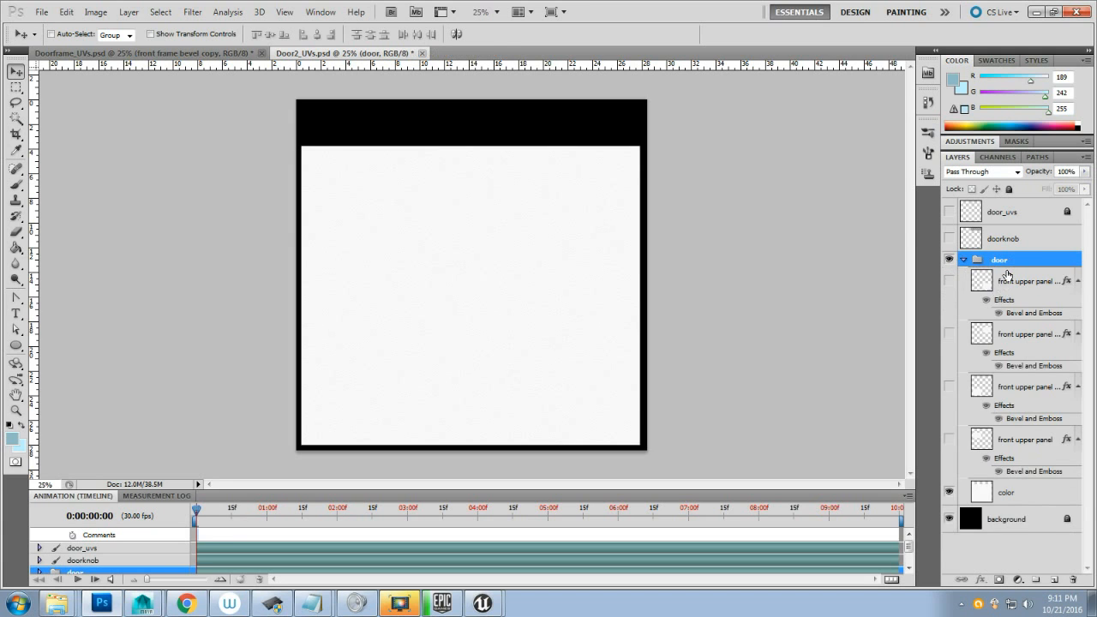
- Delete the three copied front upper panel layers from the door group, keeping the original front upper panel layer
{"action": "left_click", "coordinate": [962, 259]}
{"action": "left_click", "coordinate": [947, 281]}
{"action": "left_click", "coordinate": [948, 333]}
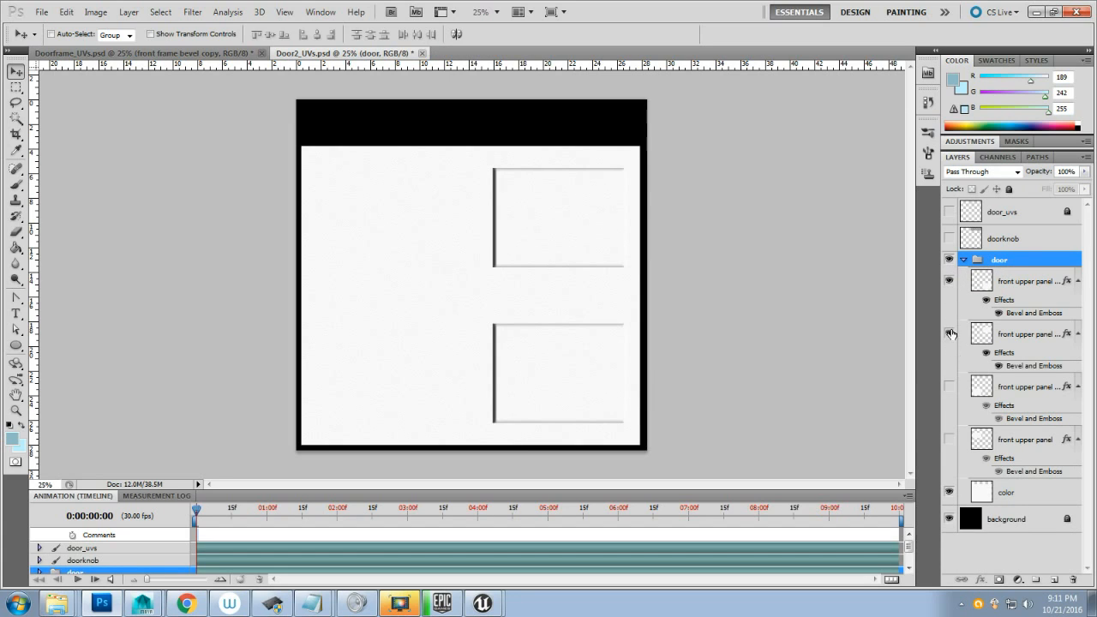
{"action": "left_click", "coordinate": [948, 385]}
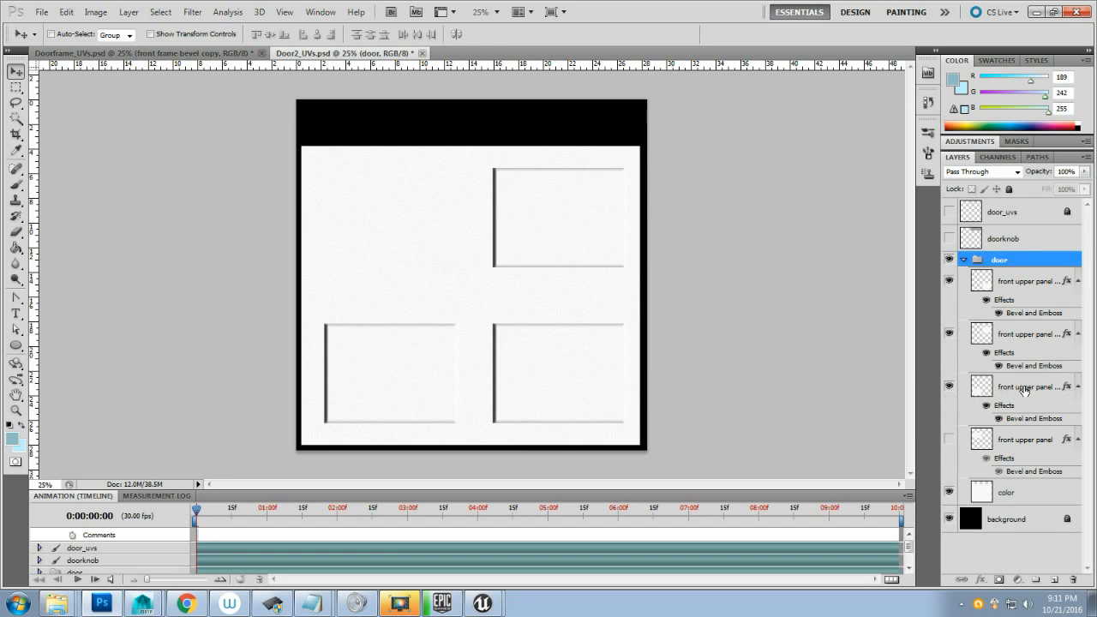
{"action": "left_click", "coordinate": [1024, 387]}
{"action": "left_click", "coordinate": [1022, 282], "text": "shift"}
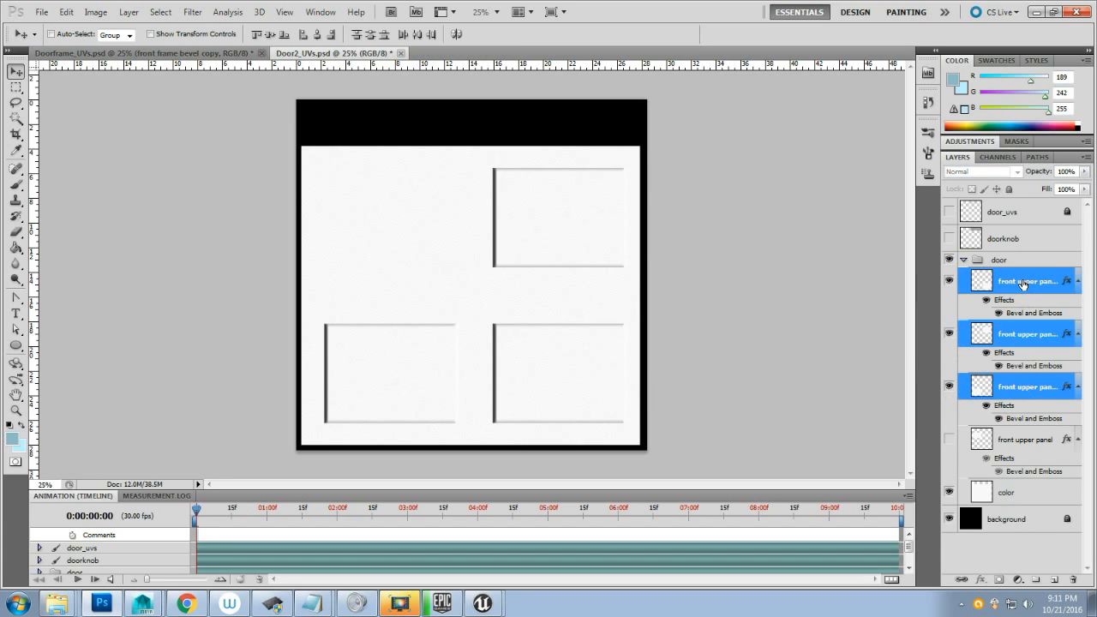
{"action": "key", "text": "Delete"}
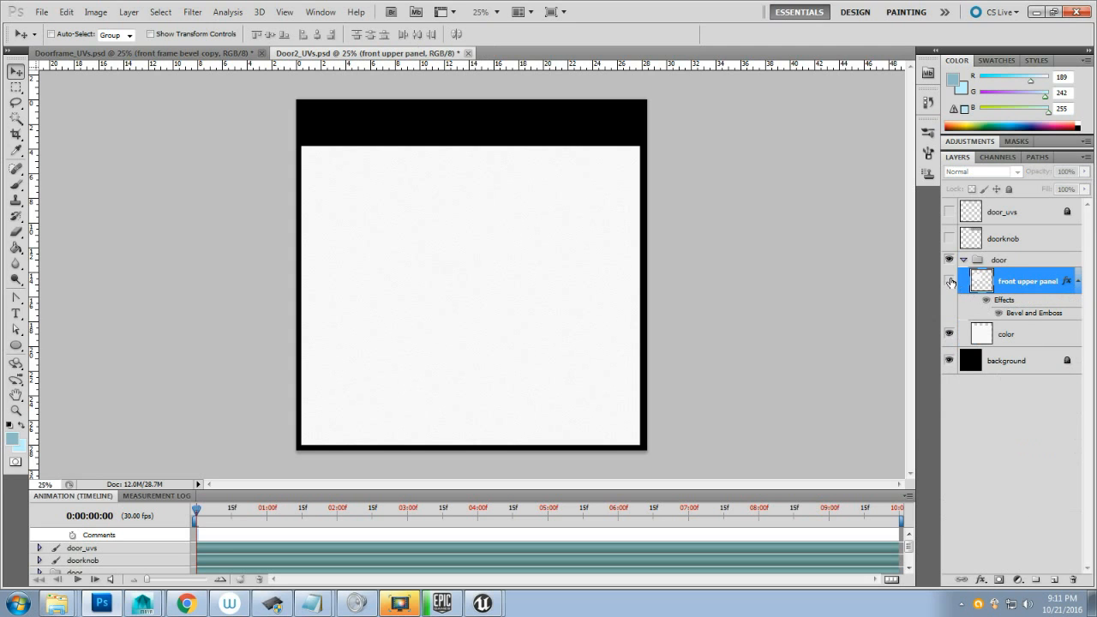
- Show the front upper panel layer and replace its Bevel and Emboss effect with an Inner Shadow
{"action": "left_click", "coordinate": [948, 281]}
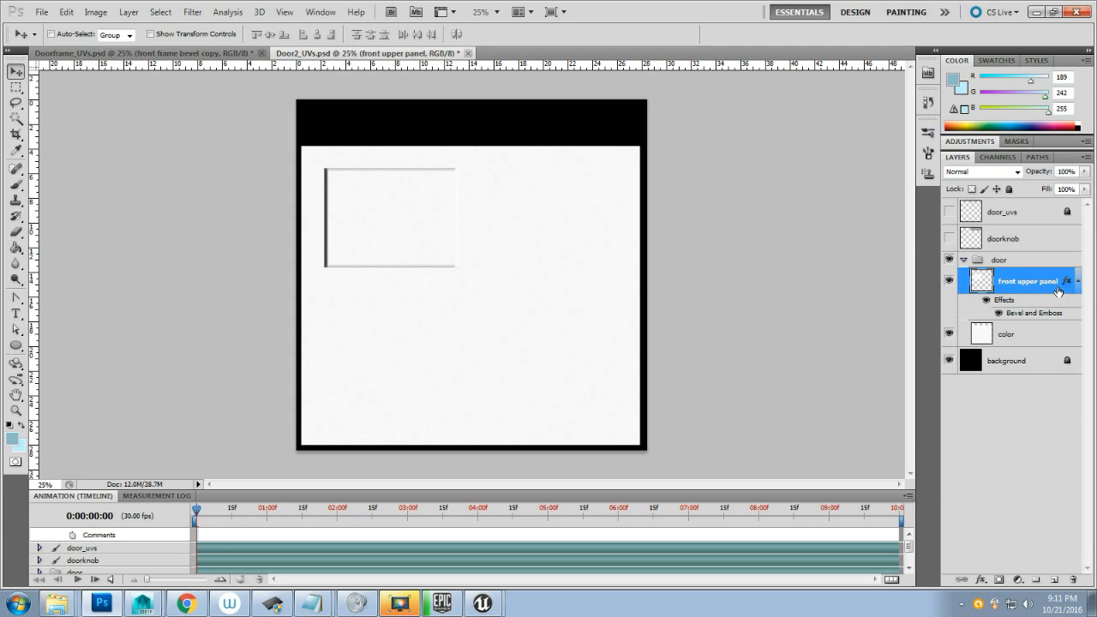
{"action": "double_click", "coordinate": [1053, 291]}
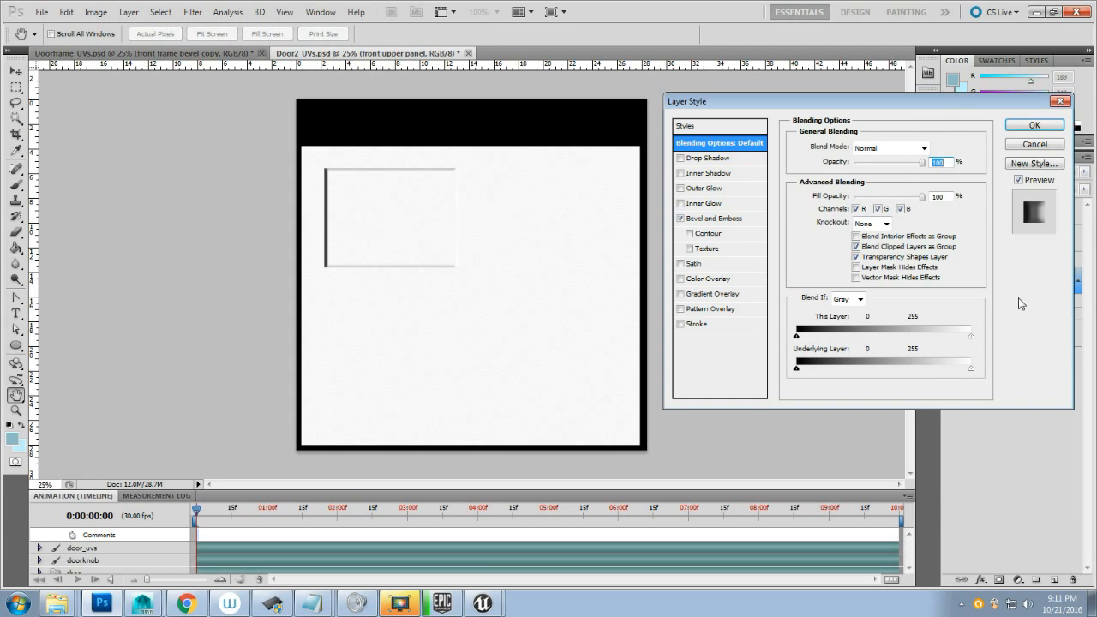
{"action": "left_click", "coordinate": [695, 220]}
{"action": "left_click", "coordinate": [705, 178]}
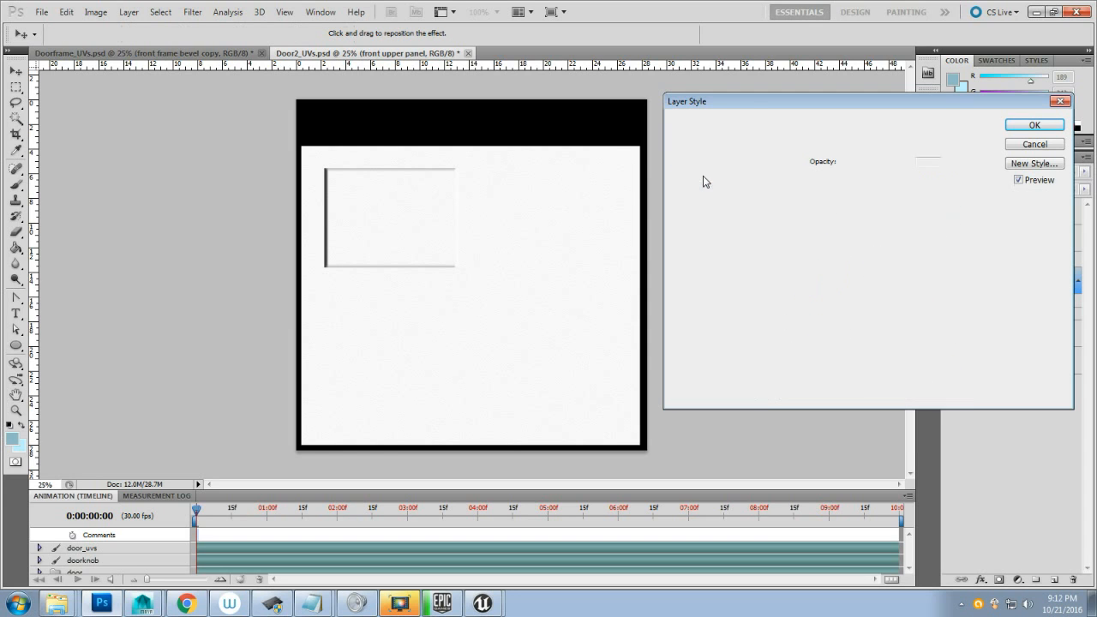
{"action": "left_click", "coordinate": [681, 218]}
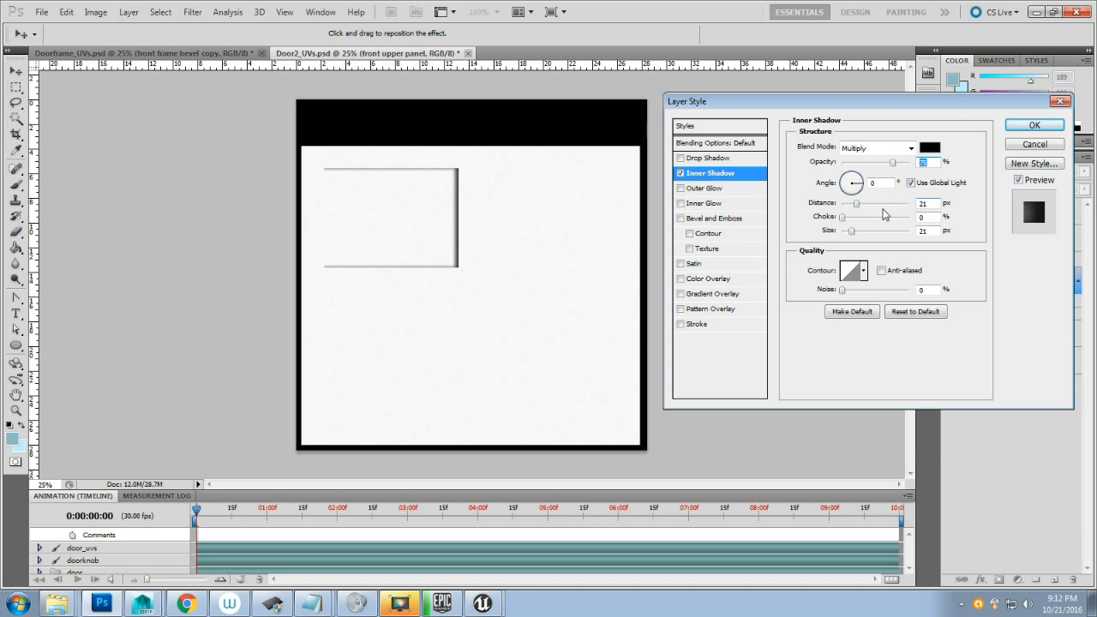
- Set the panel's Inner Shadow to a distance of 1 px, choke of 16% and size of 43 px
{"action": "left_click_drag", "start_coordinate": [855, 204], "coordinate": [841, 204]}
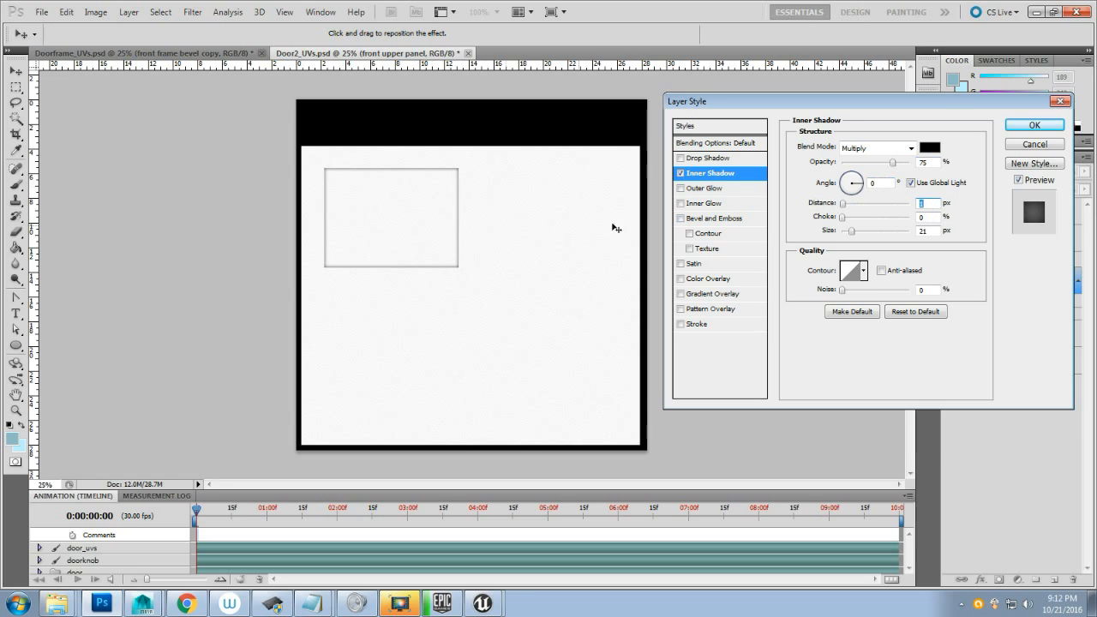
{"action": "left_click_drag", "start_coordinate": [851, 232], "coordinate": [852, 221]}
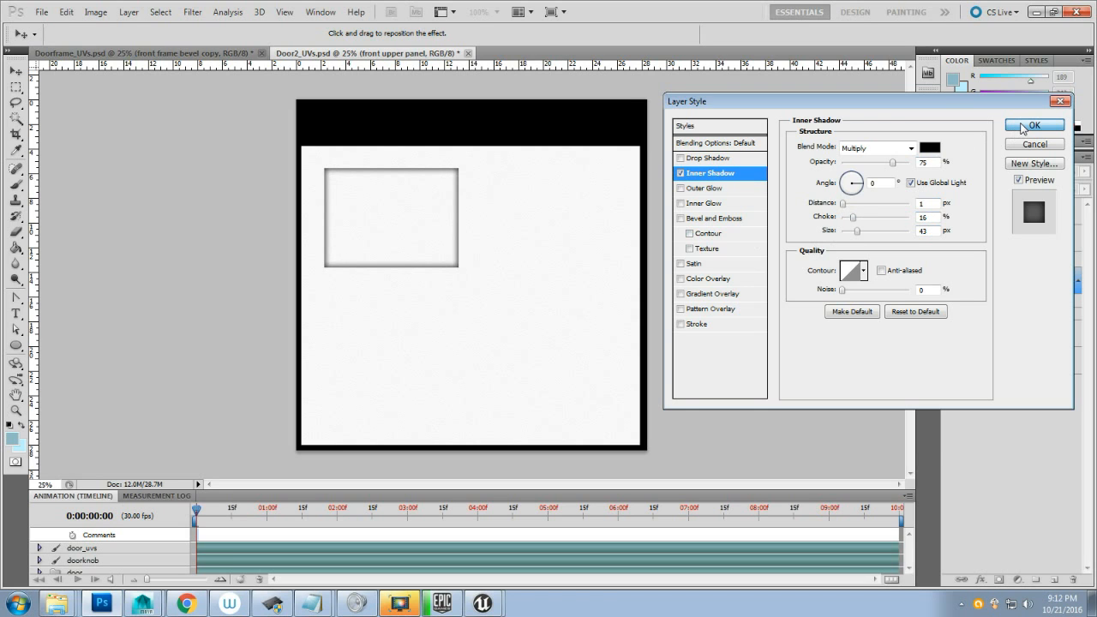
{"action": "left_click", "coordinate": [1028, 125]}
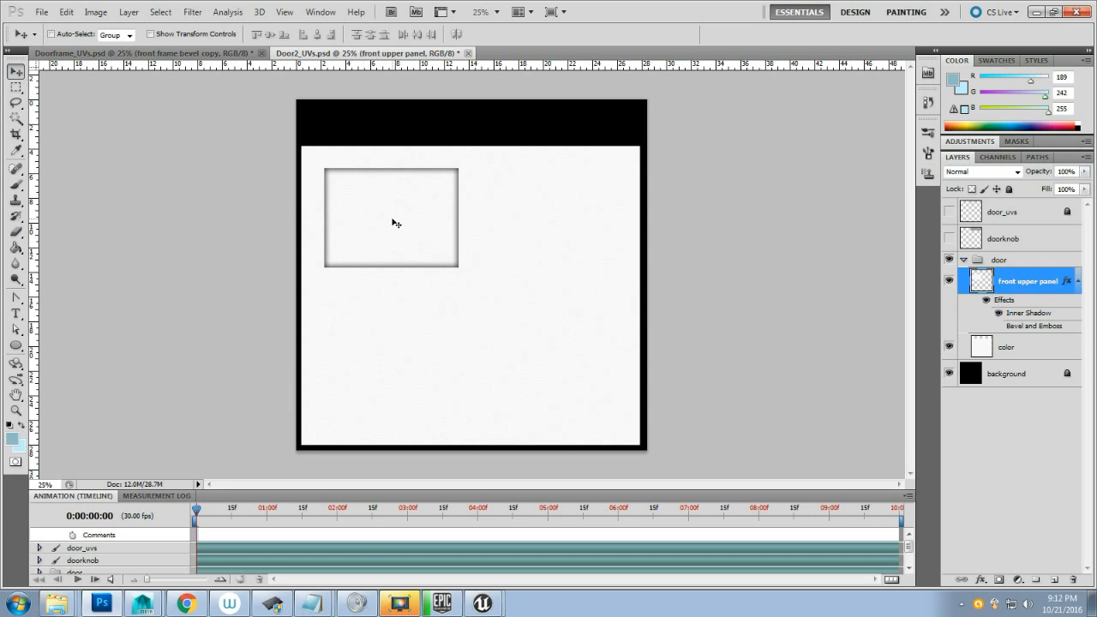
- Show the door_uvs layer and duplicate the shadowed panel into a two-by-two arrangement aligned to the UV guides on both door halves
{"action": "left_click_drag", "start_coordinate": [396, 220], "coordinate": [394, 375], "text": "alt"}
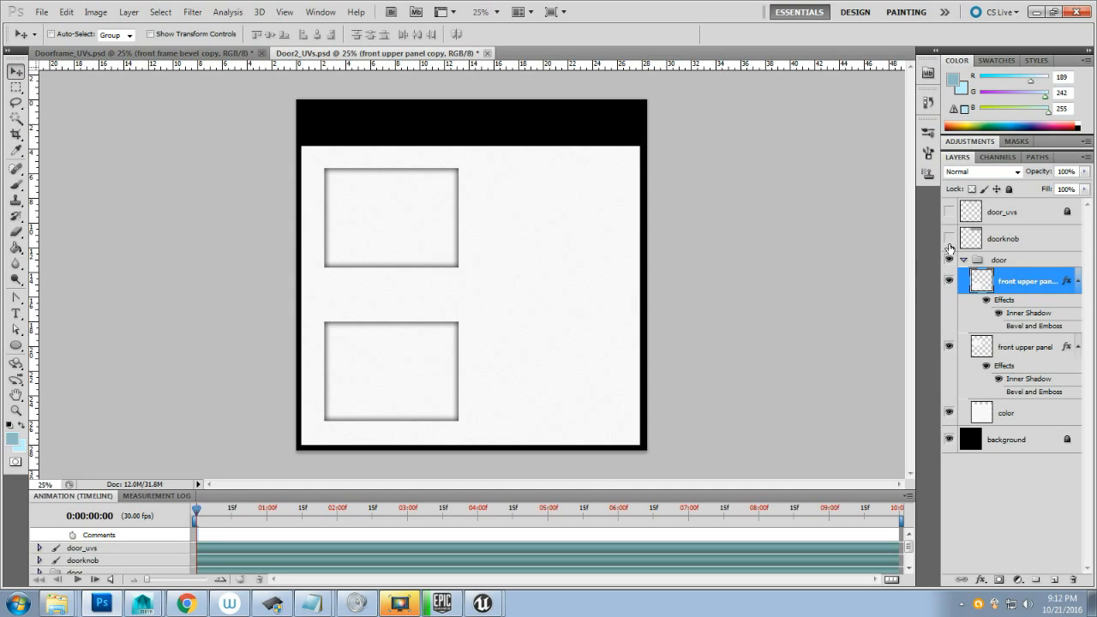
{"action": "left_click", "coordinate": [949, 212]}
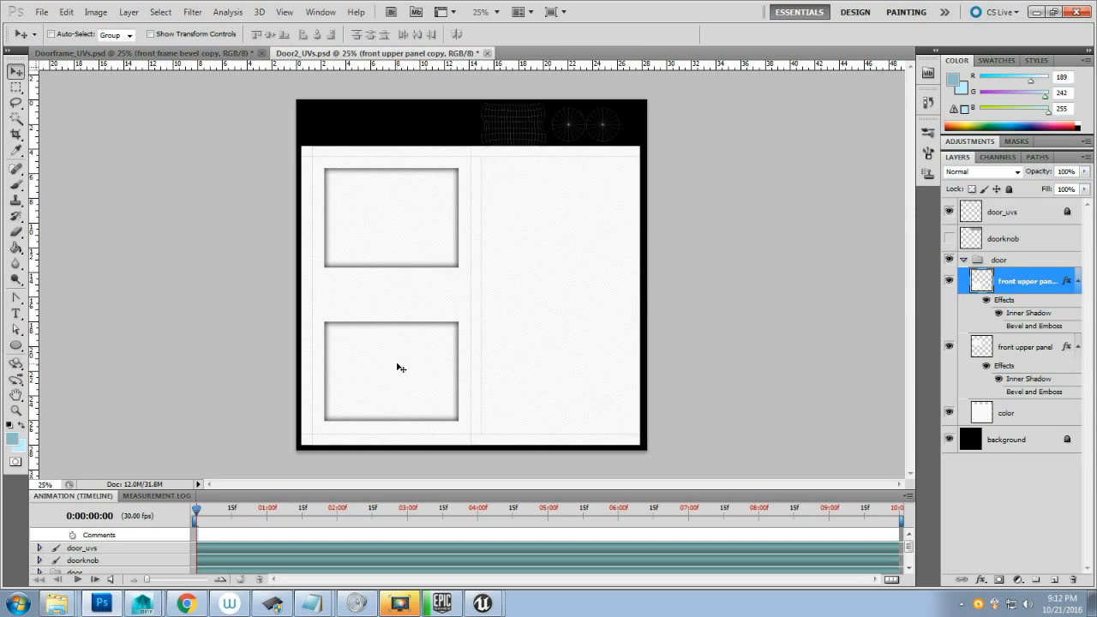
{"action": "left_click_drag", "start_coordinate": [397, 362], "coordinate": [396, 367]}
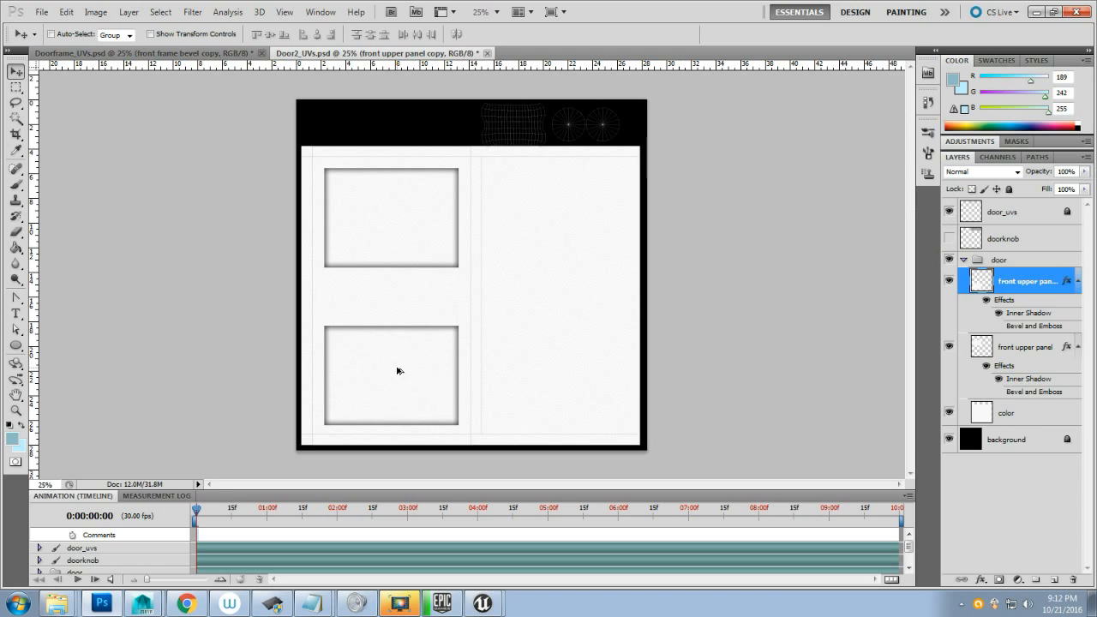
{"action": "left_click_drag", "start_coordinate": [399, 372], "coordinate": [567, 373]}
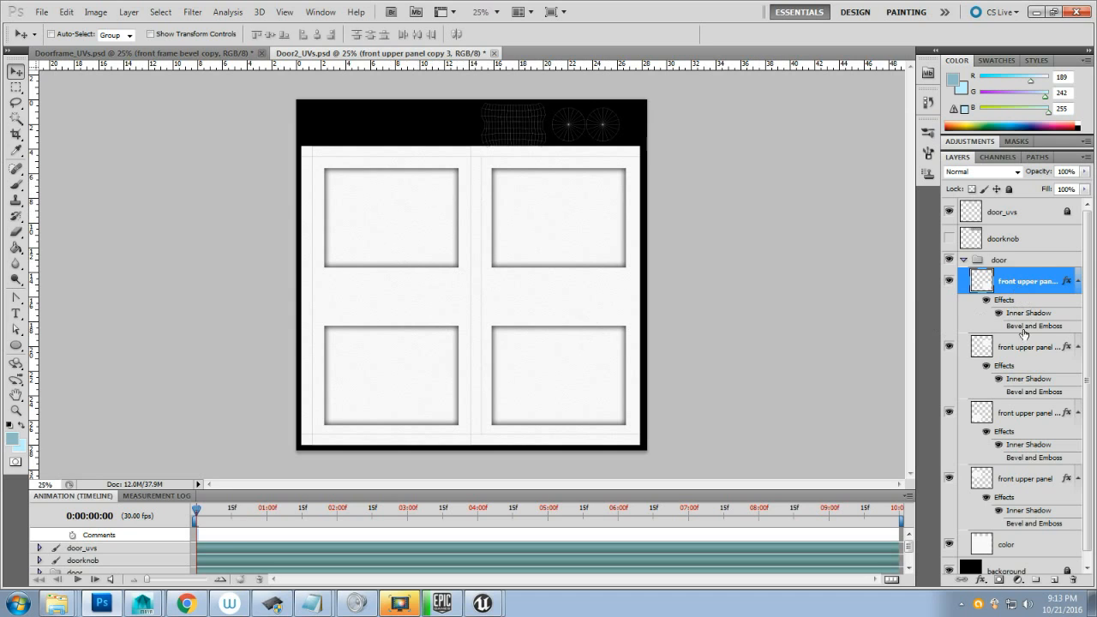
{"action": "left_click", "coordinate": [1042, 482], "text": "shift"}
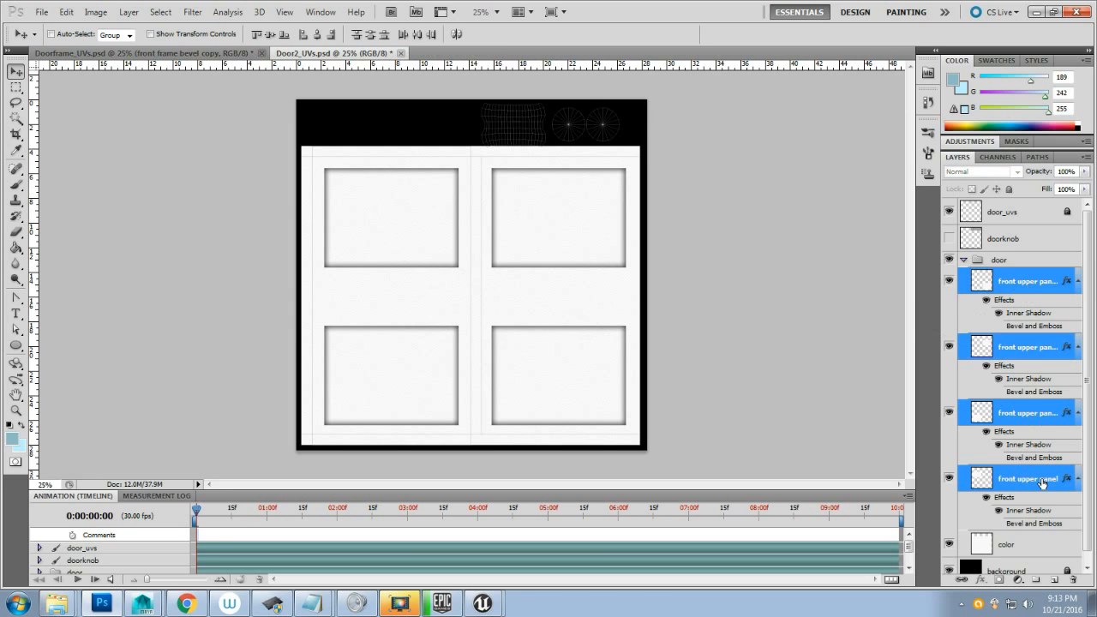
{"action": "left_click", "coordinate": [102, 16]}
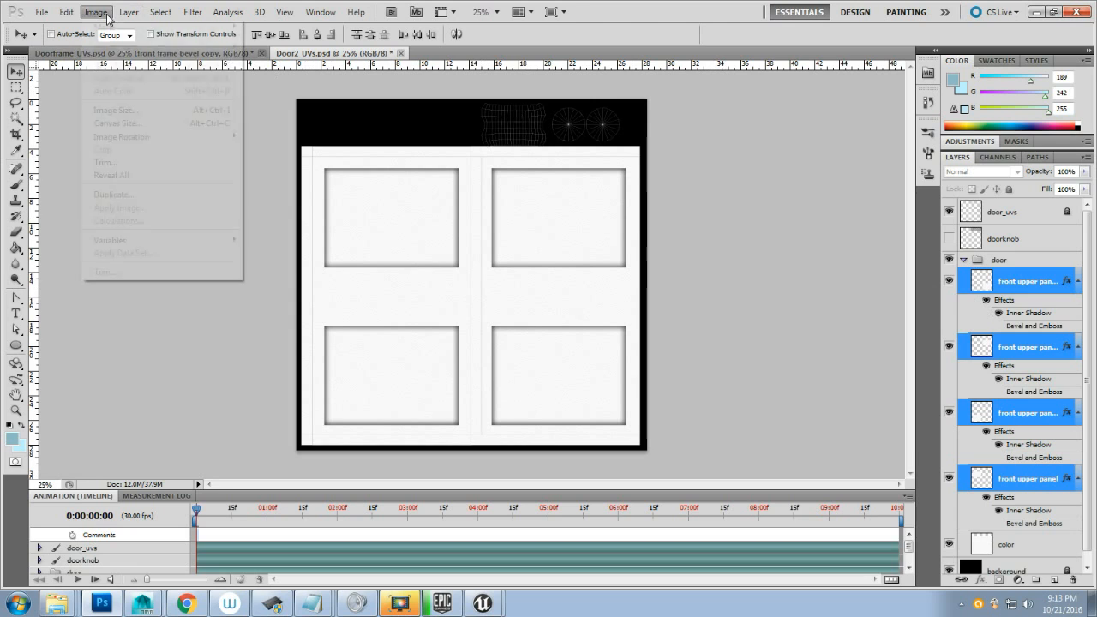
{"action": "left_click", "coordinate": [102, 16]}
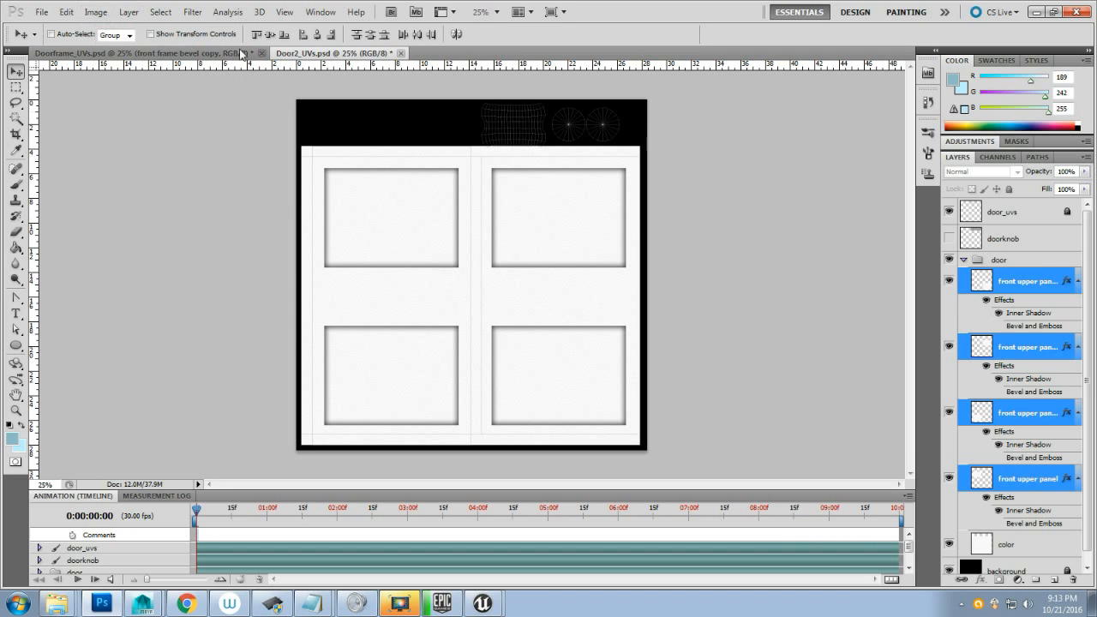
- Darken the original front upper panel layer with a Brightness/Contrast adjustment, setting brightness to -50
{"action": "left_click", "coordinate": [1028, 477]}
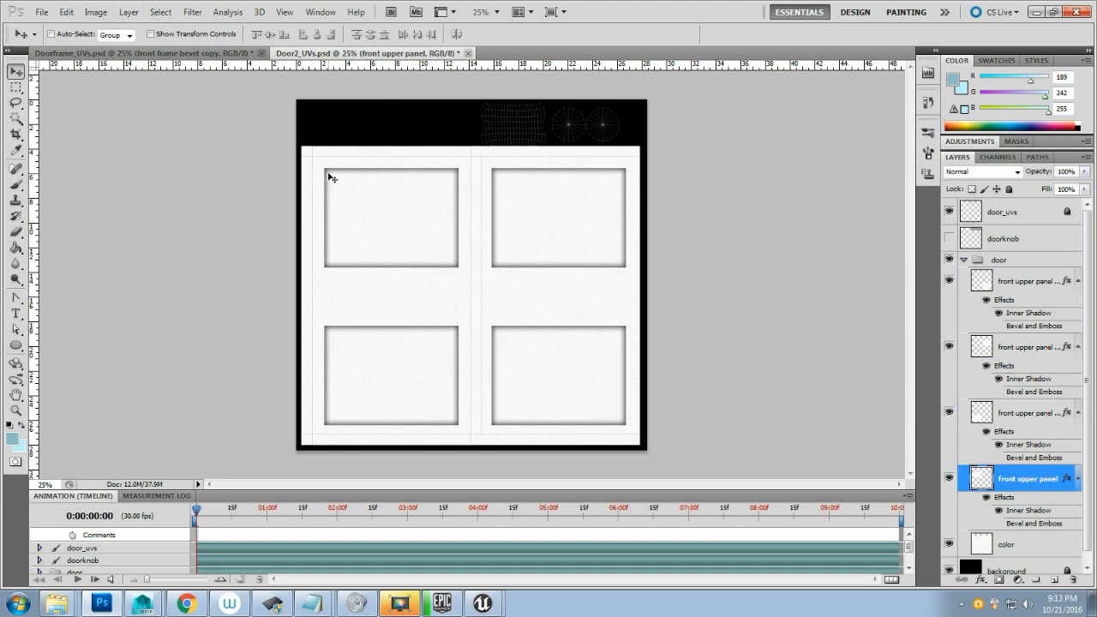
{"action": "left_click", "coordinate": [95, 12]}
{"action": "mouse_move", "coordinate": [117, 49]}
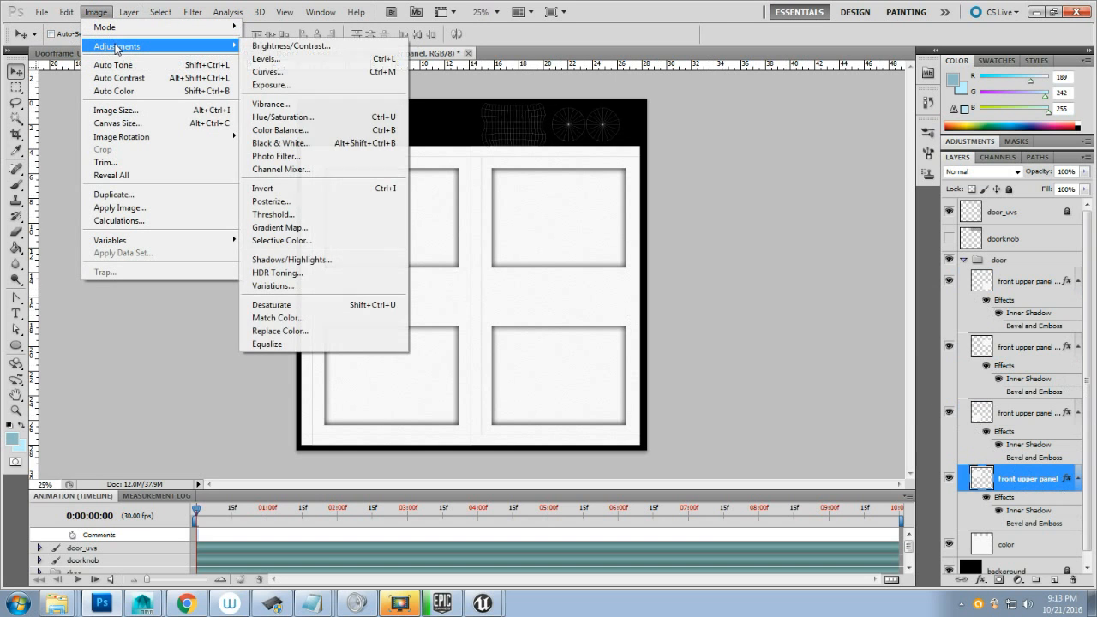
{"action": "left_click", "coordinate": [289, 49]}
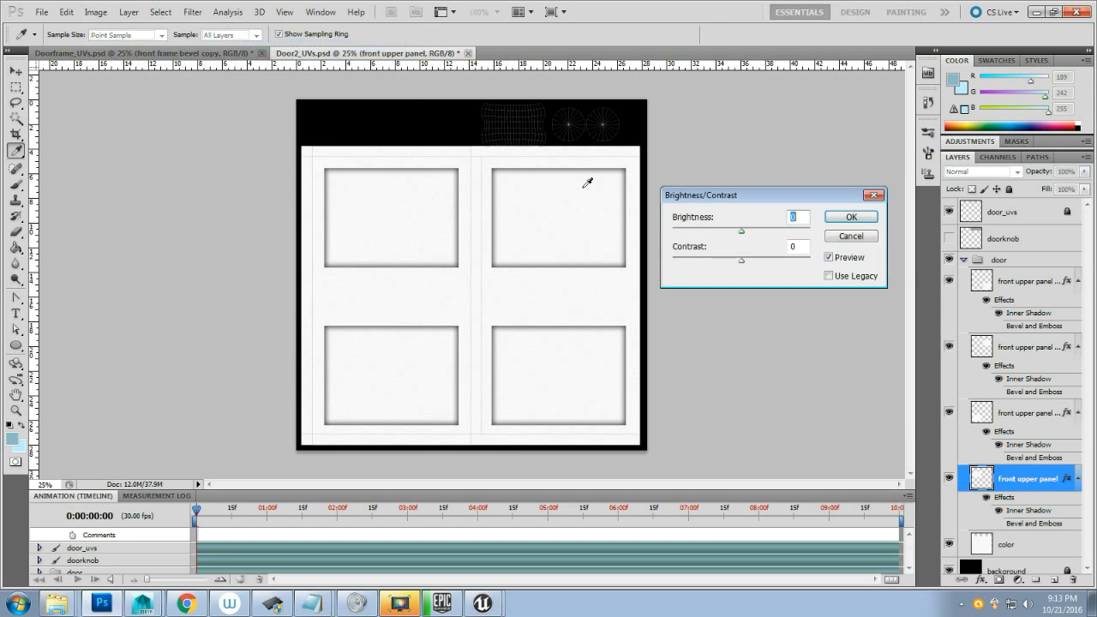
{"action": "left_click_drag", "start_coordinate": [742, 234], "coordinate": [708, 221]}
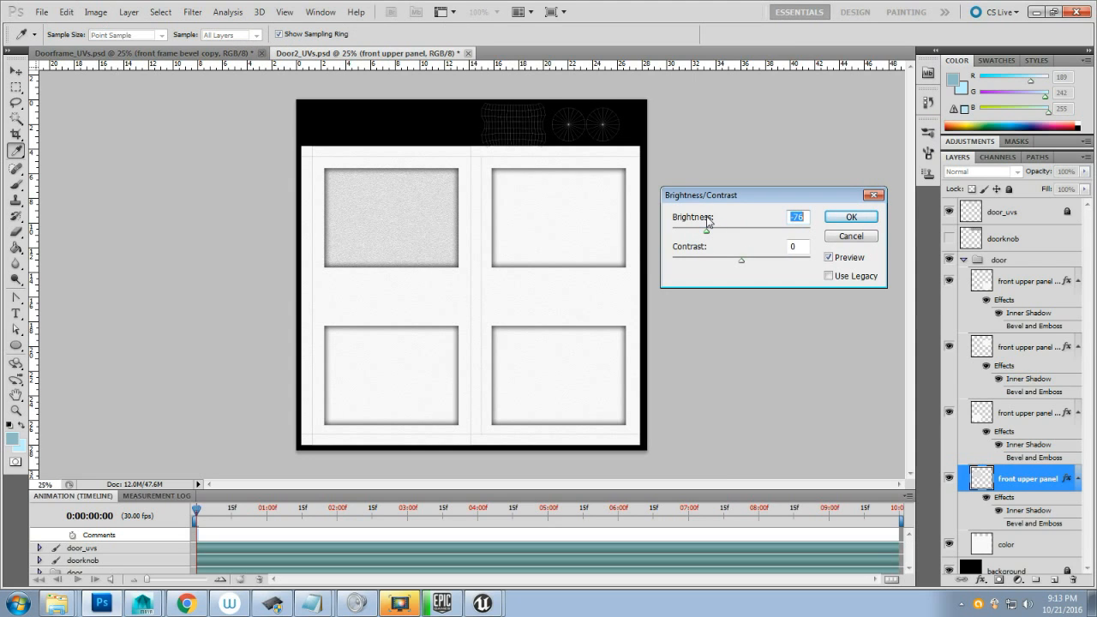
{"action": "left_click_drag", "start_coordinate": [707, 220], "coordinate": [709, 222]}
{"action": "type", "text": "-50"}
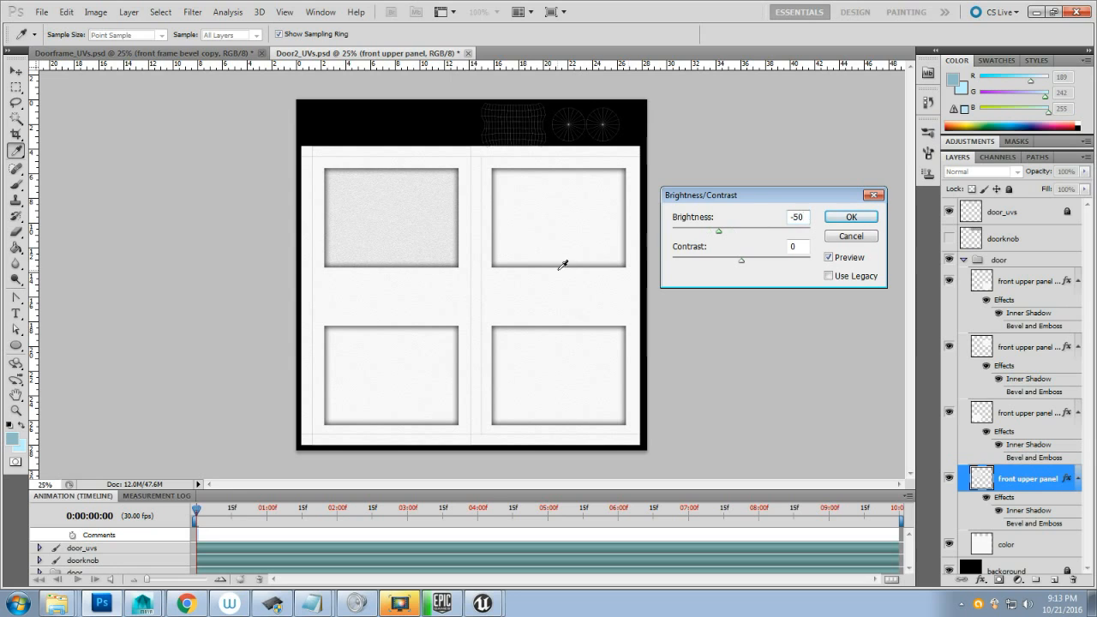
{"action": "left_click", "coordinate": [842, 218]}
{"action": "key", "text": "v"}
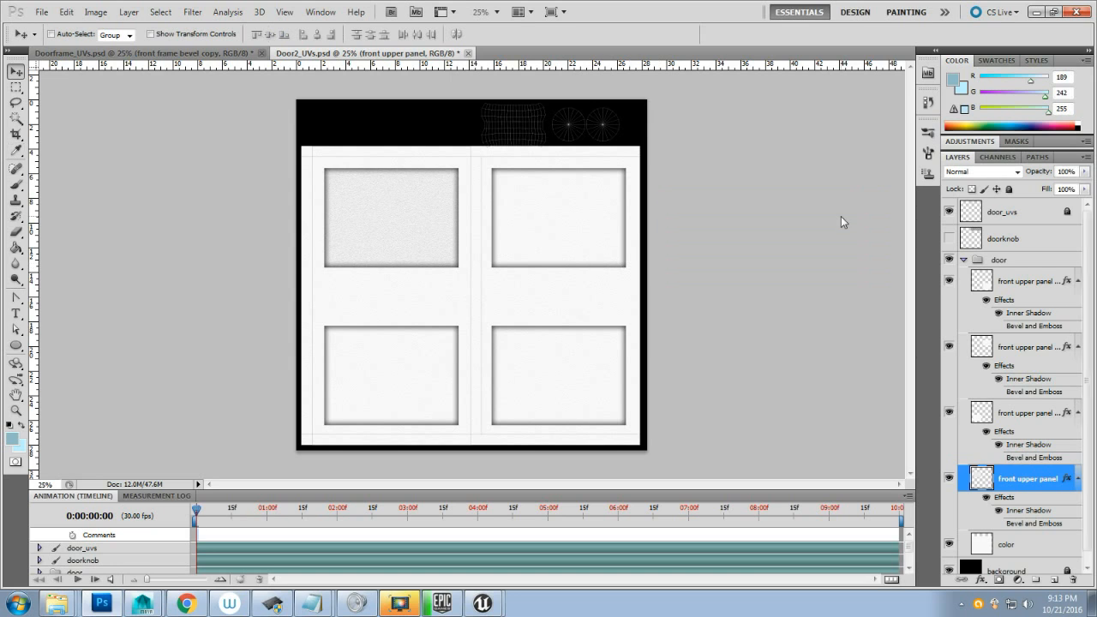
- Apply a Brightness/Contrast adjustment with brightness -50 to the lower-left panel, layer front upper panel copy
{"action": "left_click", "coordinate": [1027, 412]}
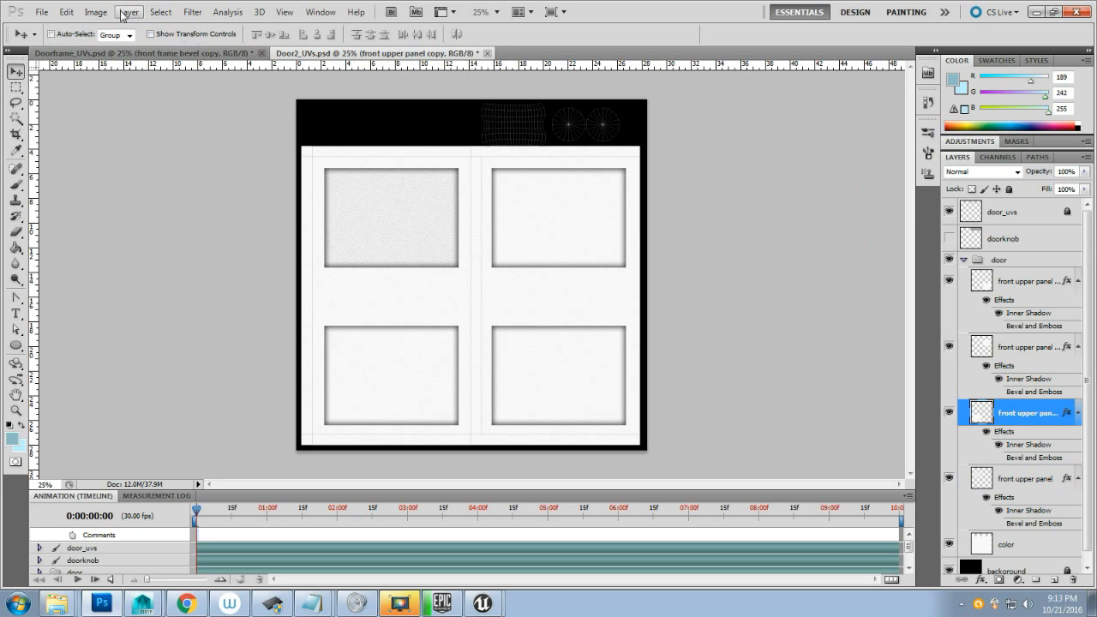
{"action": "left_click", "coordinate": [95, 12]}
{"action": "mouse_move", "coordinate": [120, 48]}
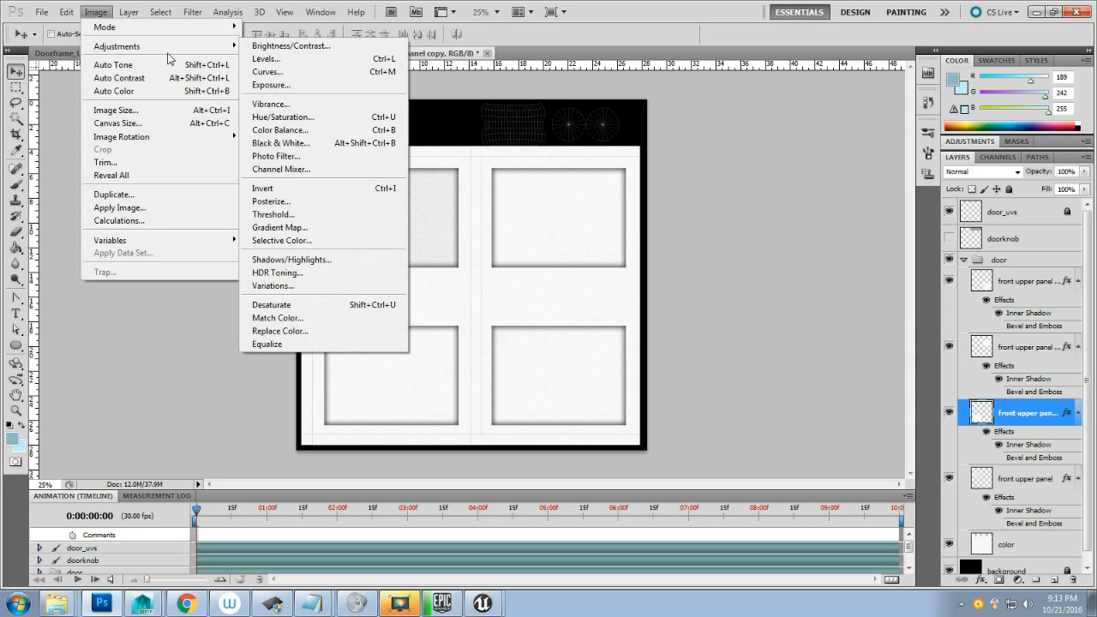
{"action": "left_click", "coordinate": [291, 45]}
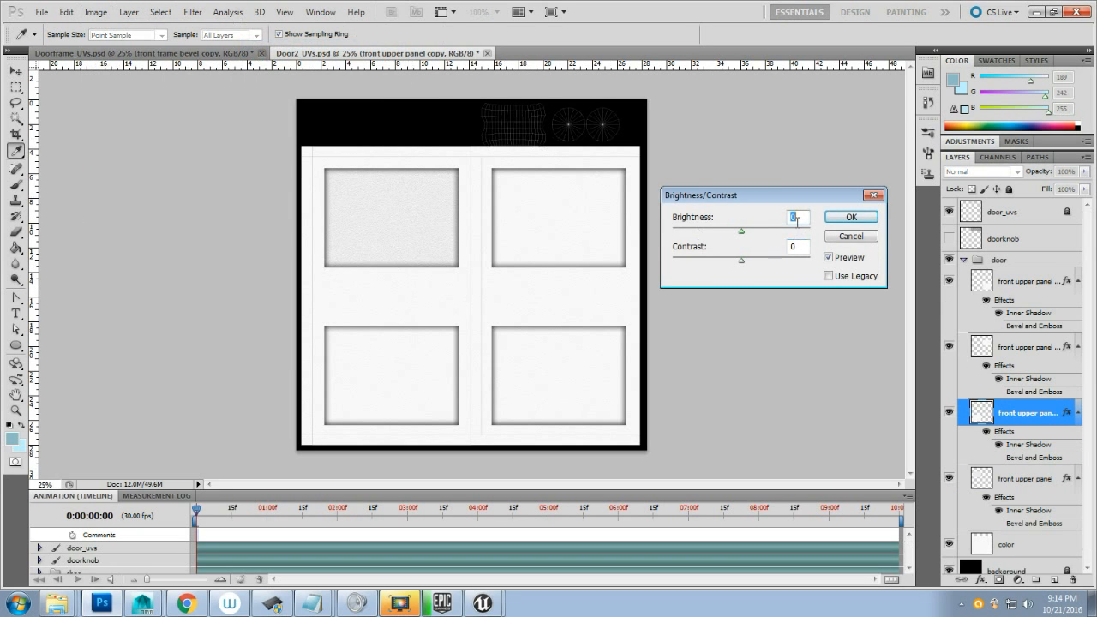
{"action": "type", "text": "-50"}
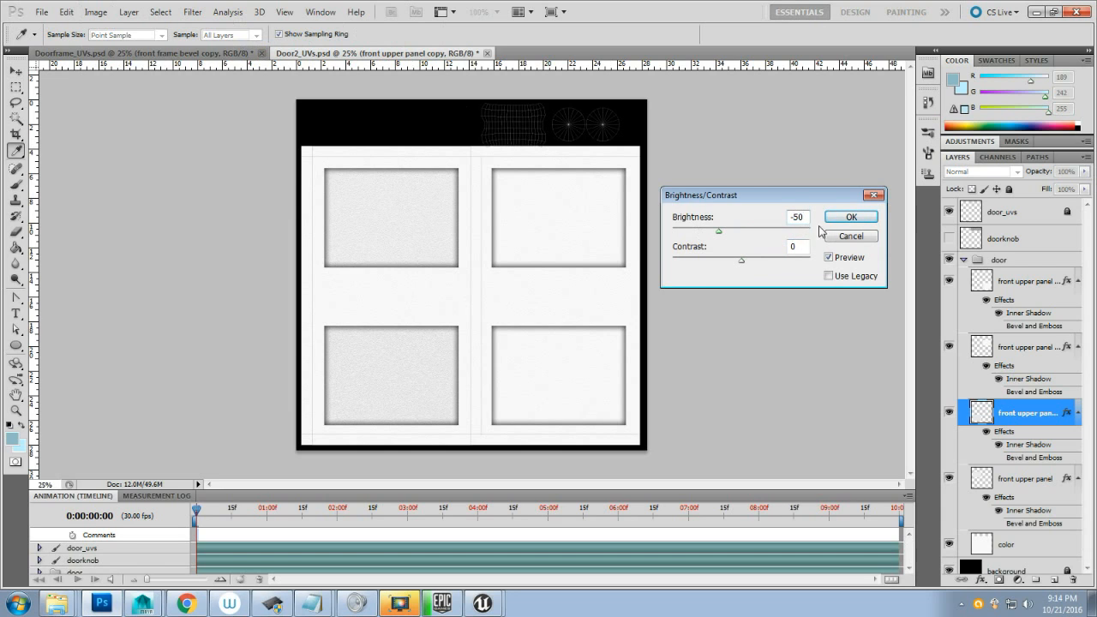
{"action": "left_click", "coordinate": [851, 217]}
{"action": "key", "text": "v"}
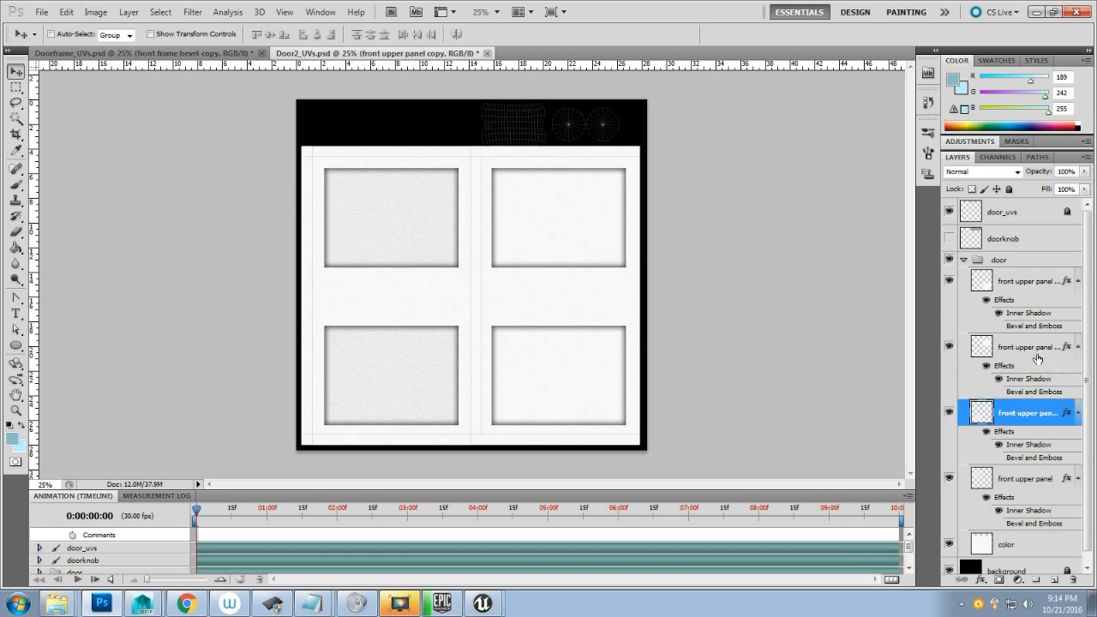
- Apply a Brightness/Contrast adjustment with brightness -50 to the upper-right panel, layer front upper panel copy 2
{"action": "left_click", "coordinate": [1023, 351]}
{"action": "left_click", "coordinate": [102, 12]}
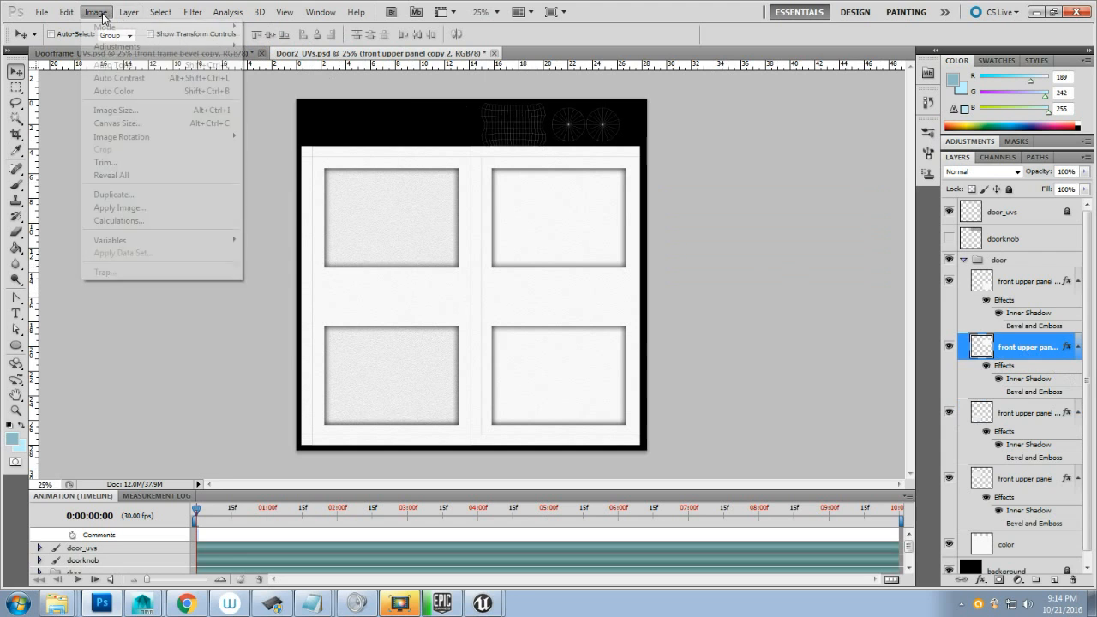
{"action": "mouse_move", "coordinate": [106, 46]}
{"action": "left_click", "coordinate": [290, 48]}
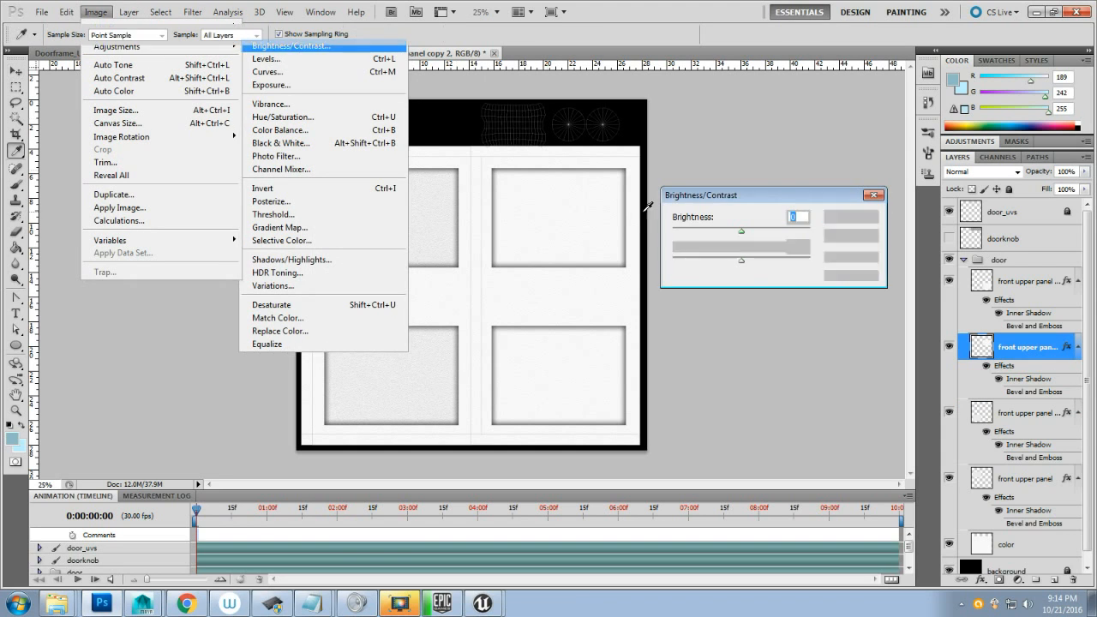
{"action": "type", "text": "-50"}
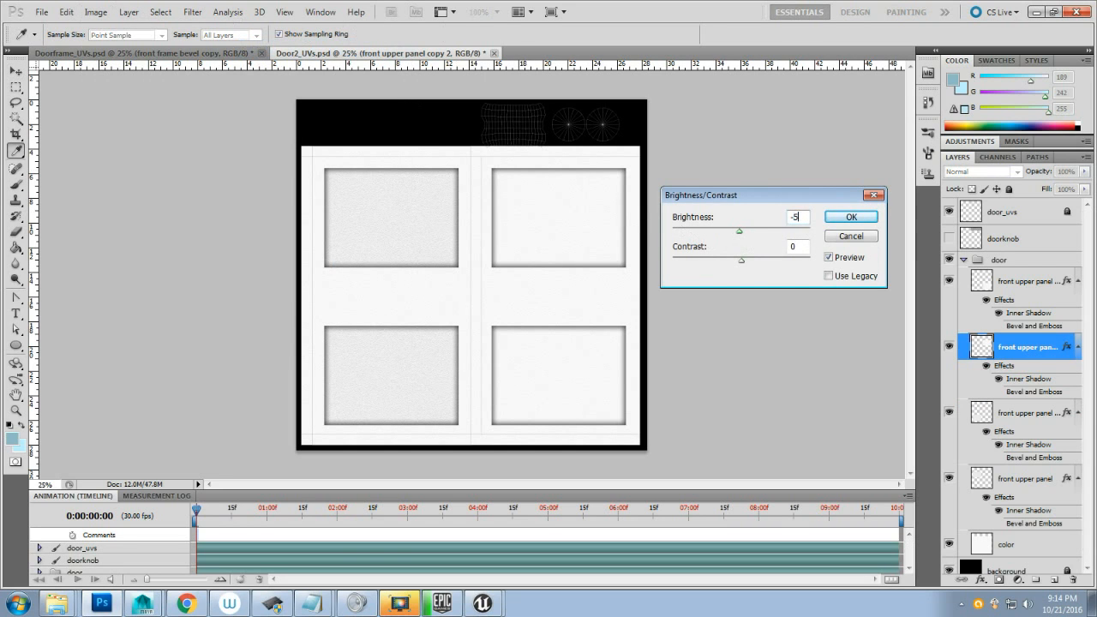
{"action": "left_click", "coordinate": [850, 217]}
{"action": "key", "text": "v"}
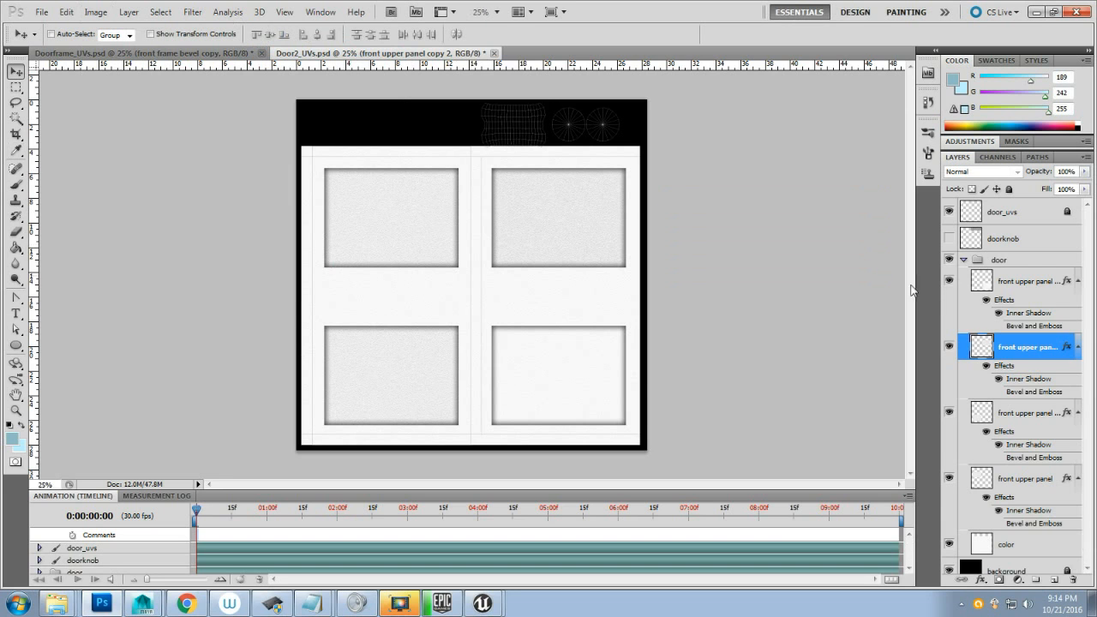
- Apply a Brightness/Contrast adjustment with brightness -50 to the lower-right panel, layer front upper panel copy 3
{"action": "key", "text": "alt+bracketright"}
{"action": "left_click", "coordinate": [96, 12]}
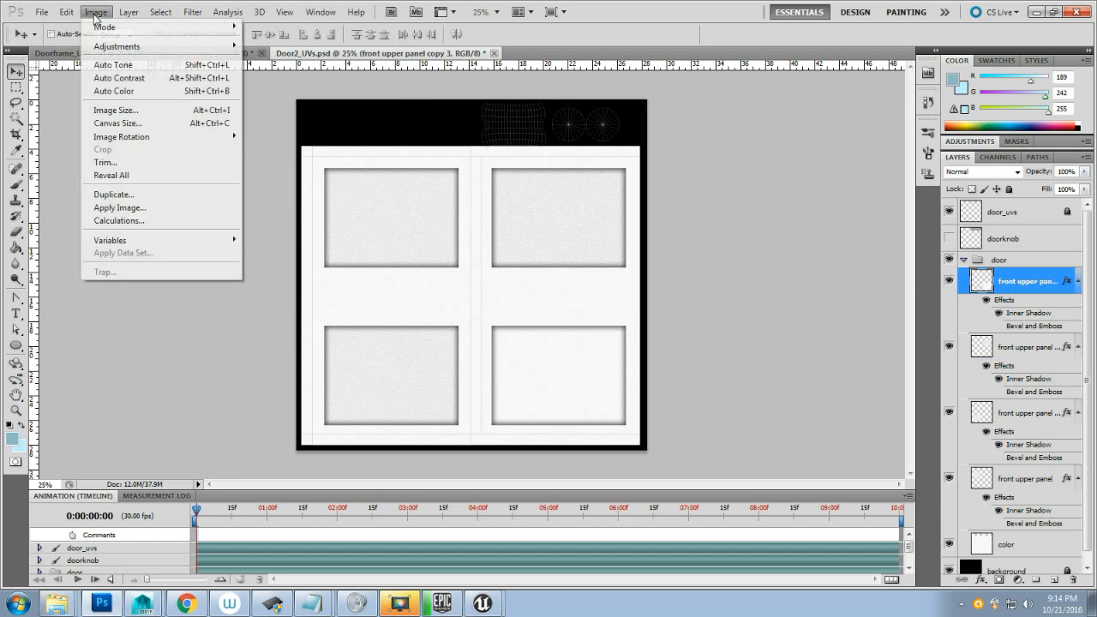
{"action": "mouse_move", "coordinate": [159, 46]}
{"action": "left_click", "coordinate": [290, 45]}
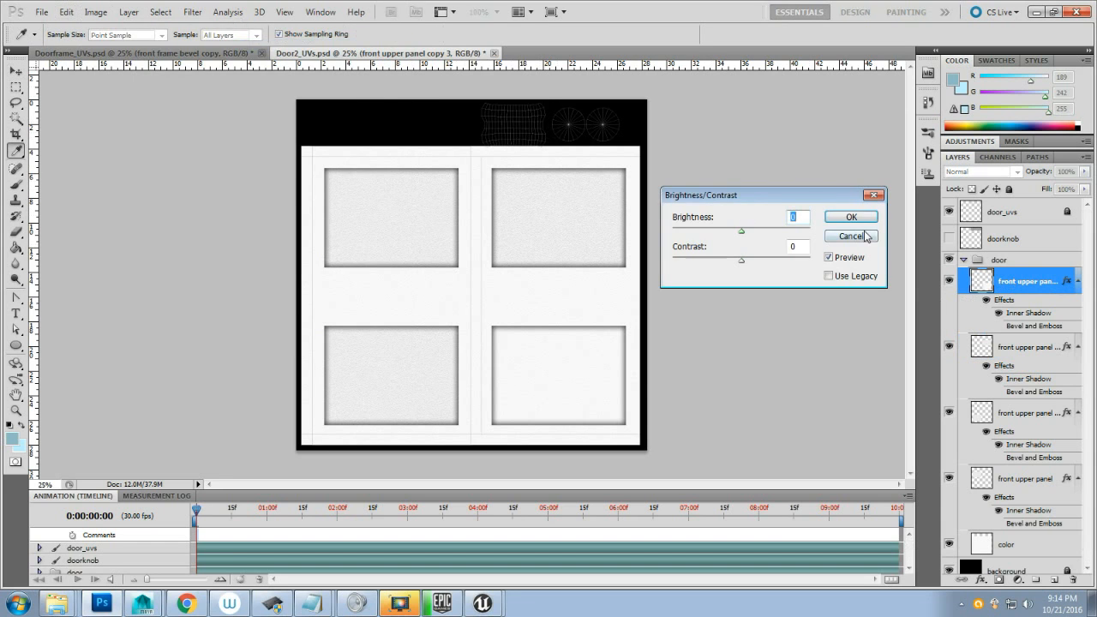
{"action": "type", "text": "-50"}
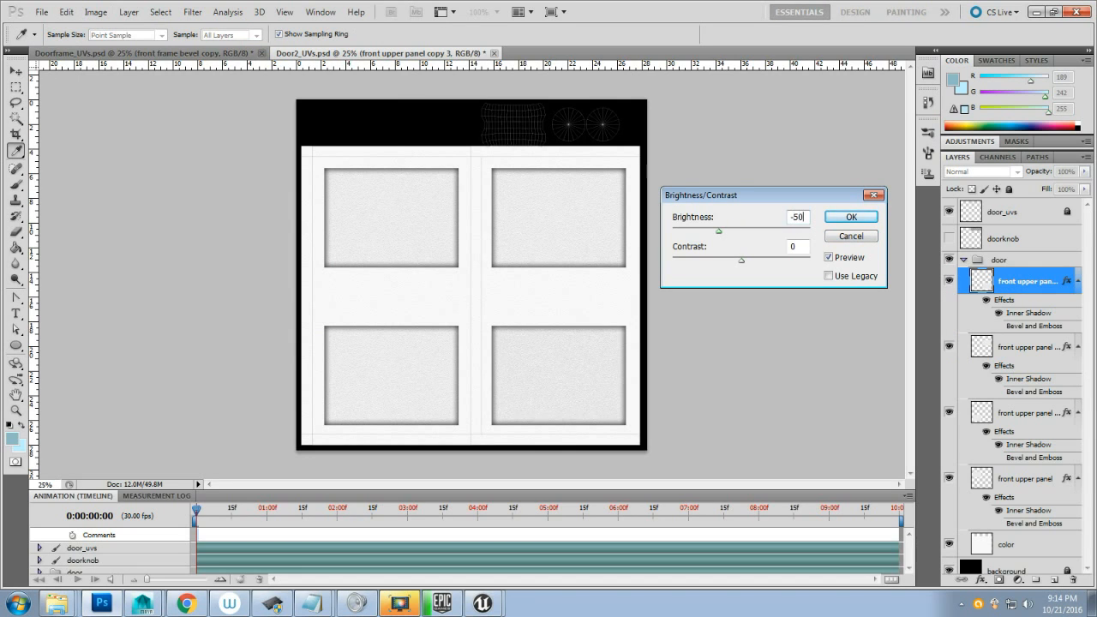
{"action": "left_click", "coordinate": [844, 221]}
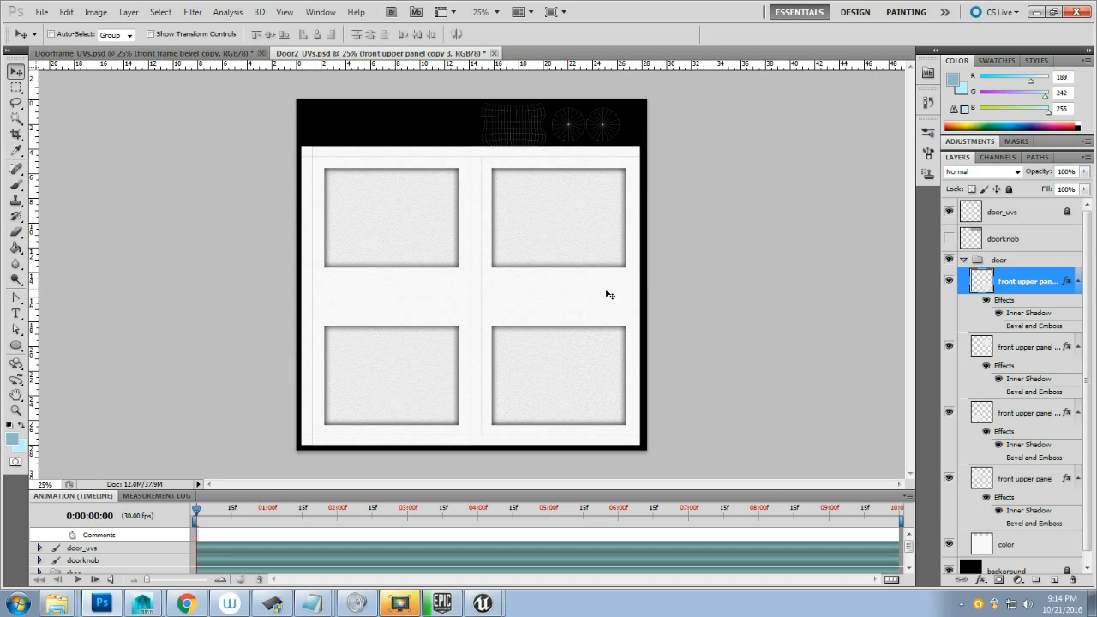
- Collapse the door group, duplicate it directly above the background layer and hide the original door group
{"action": "left_click", "coordinate": [962, 259]}
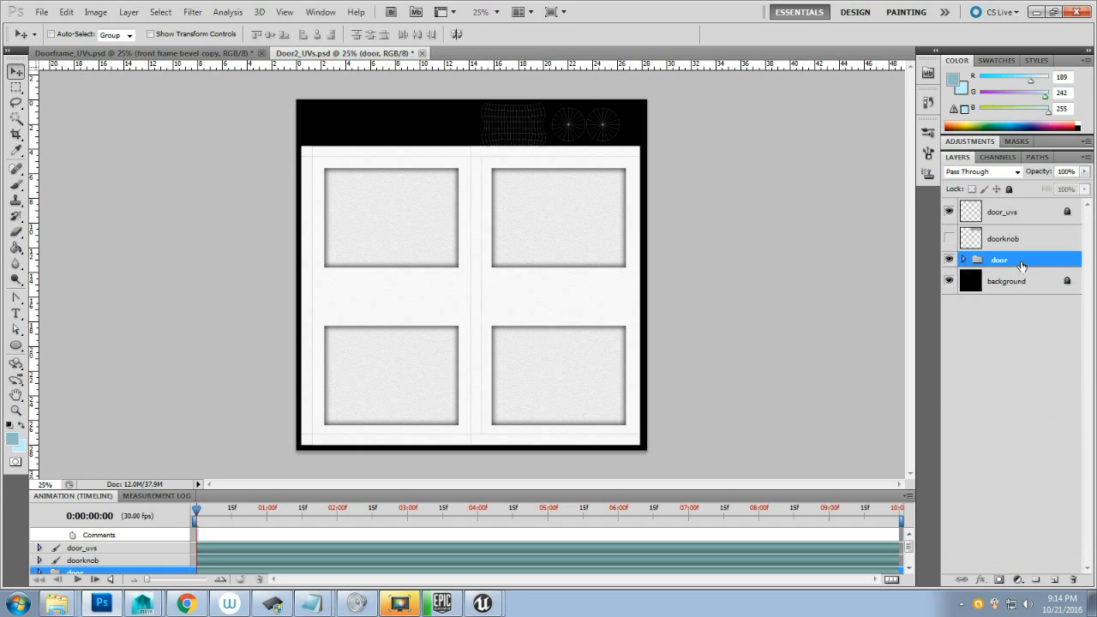
{"action": "left_click_drag", "start_coordinate": [1011, 265], "coordinate": [1026, 287], "text": "alt"}
{"action": "left_click", "coordinate": [948, 259]}
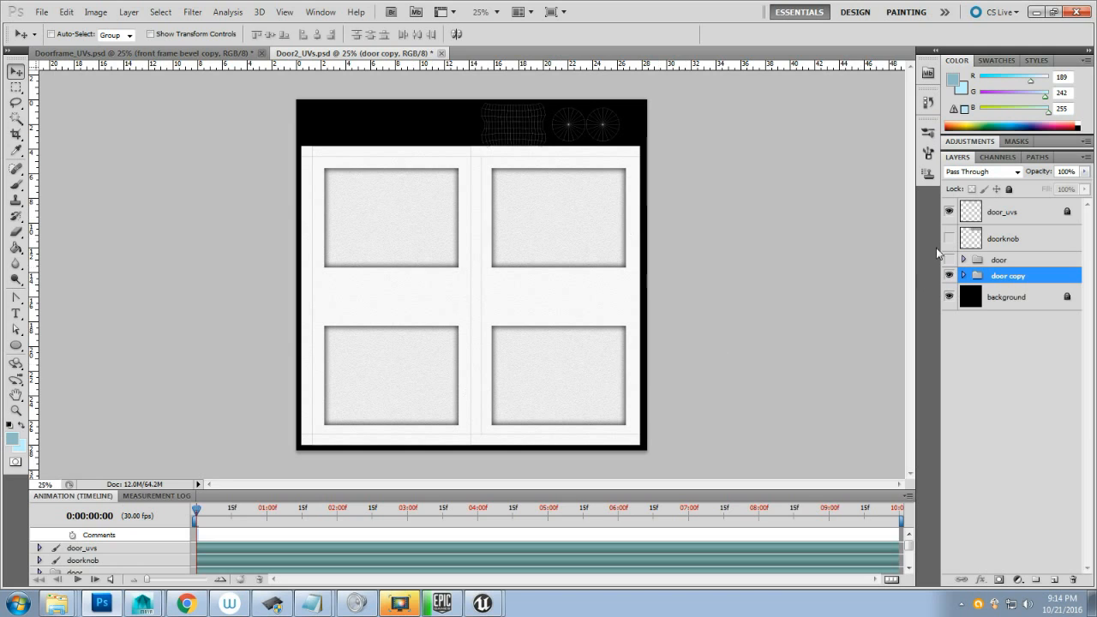
- Merge the door copy group into a single layer and hide the door_uvs layer
{"action": "right_click", "coordinate": [1047, 281]}
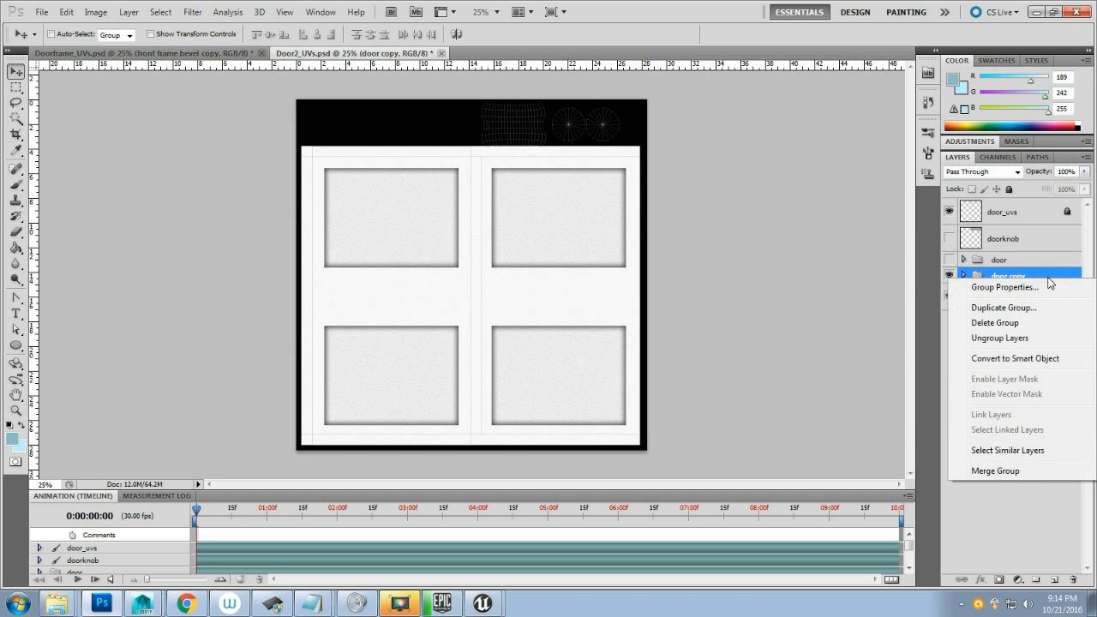
{"action": "left_click", "coordinate": [1030, 471]}
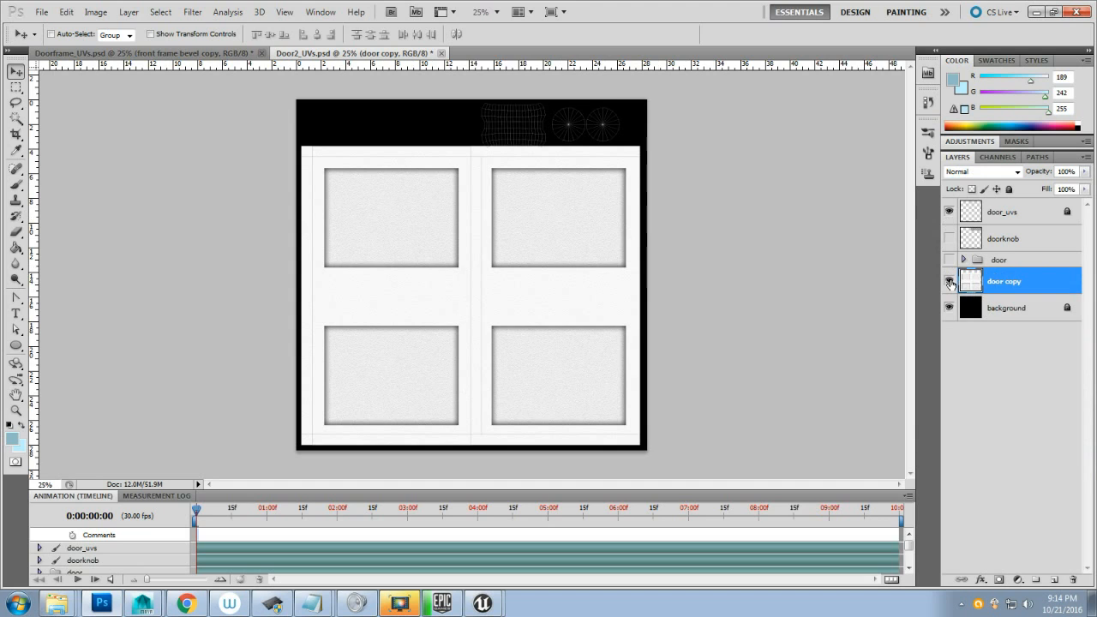
{"action": "left_click", "coordinate": [948, 282]}
{"action": "left_click", "coordinate": [949, 282]}
{"action": "left_click", "coordinate": [948, 281]}
{"action": "left_click", "coordinate": [948, 282]}
{"action": "left_click", "coordinate": [947, 214]}
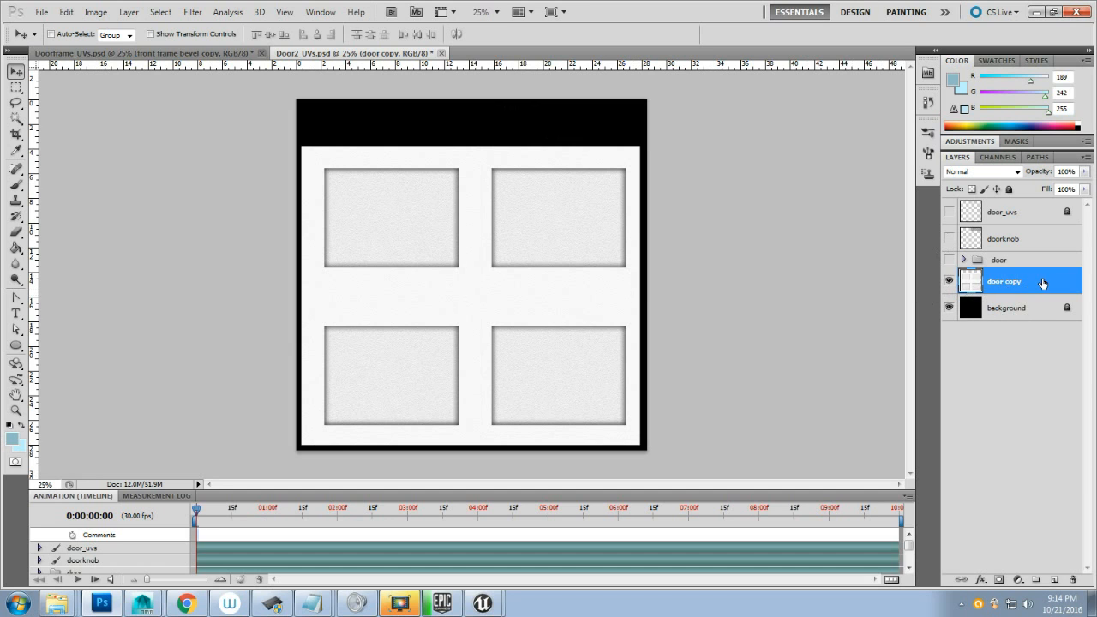
- Apply a Black & White adjustment with the Default preset to the merged door copy layer
{"action": "left_click", "coordinate": [95, 12]}
{"action": "mouse_move", "coordinate": [110, 46]}
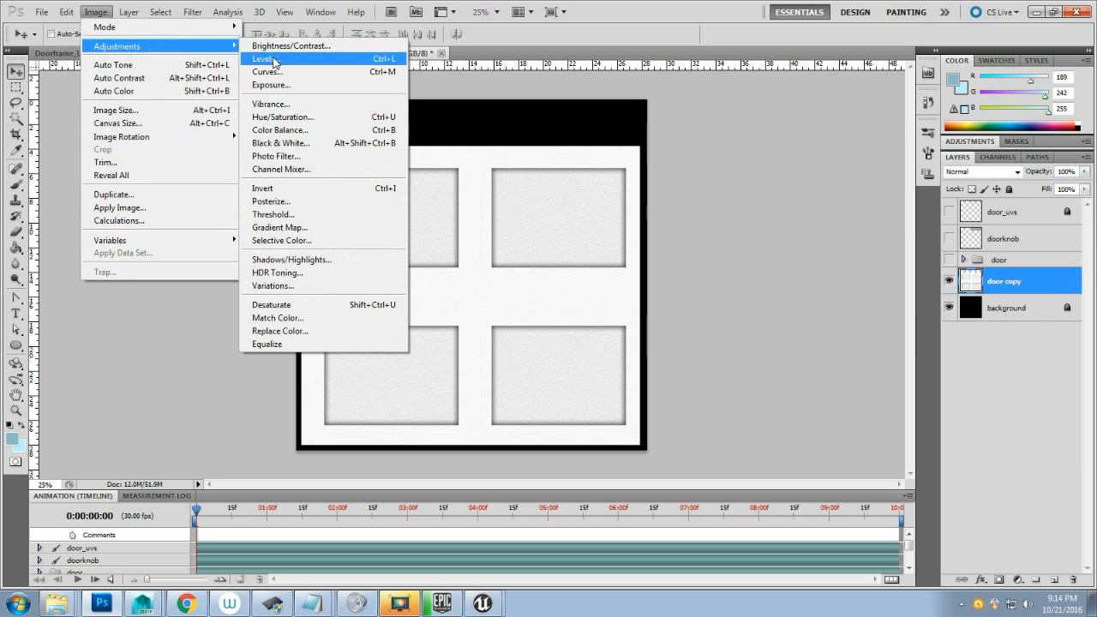
{"action": "left_click", "coordinate": [343, 142]}
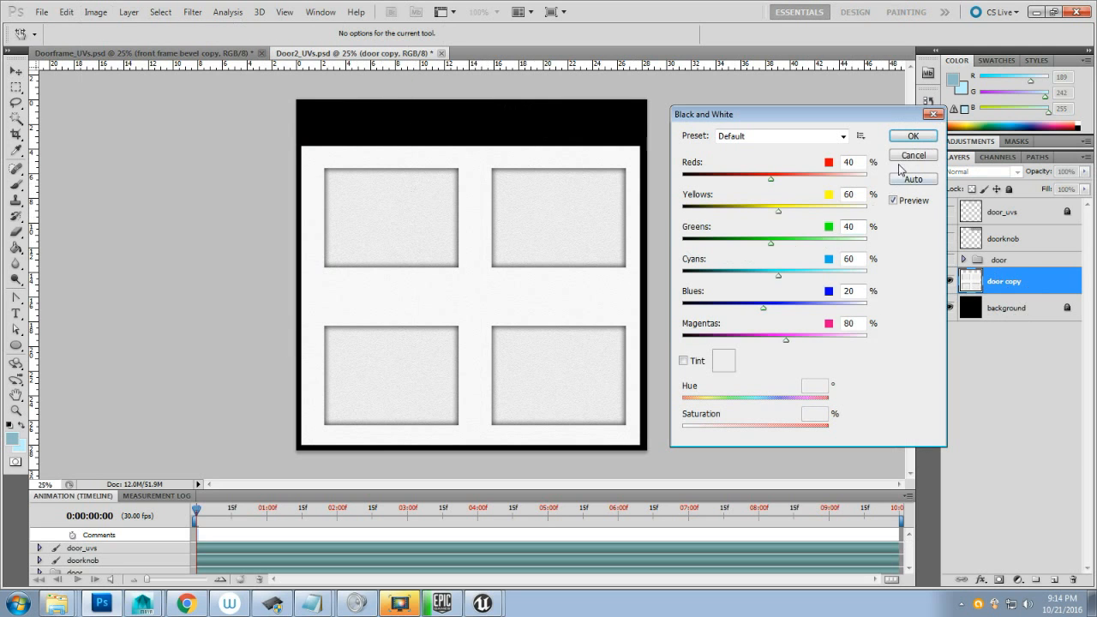
{"action": "left_click", "coordinate": [906, 140]}
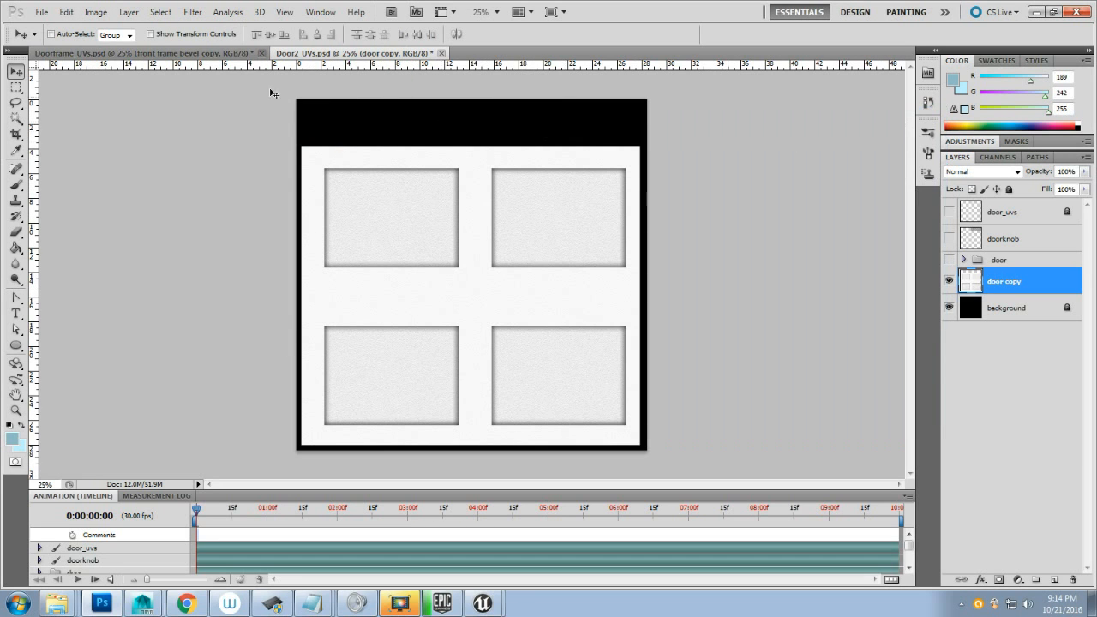
- Apply a Levels adjustment to the door copy layer with input black level 118 and output white level 181
{"action": "left_click", "coordinate": [95, 12]}
{"action": "mouse_move", "coordinate": [117, 45]}
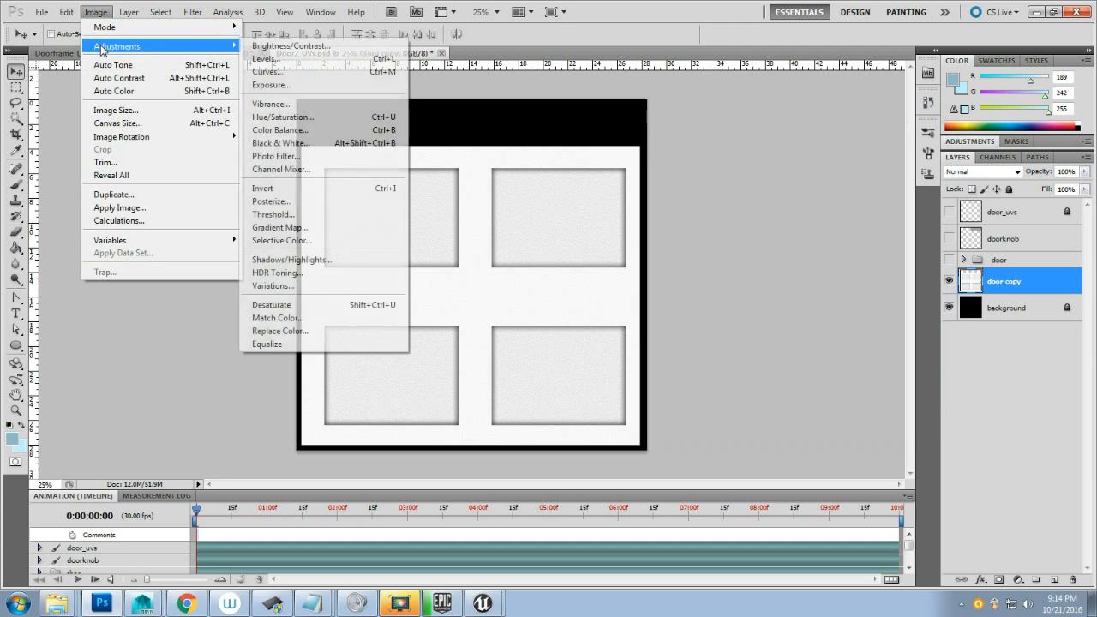
{"action": "left_click", "coordinate": [273, 59]}
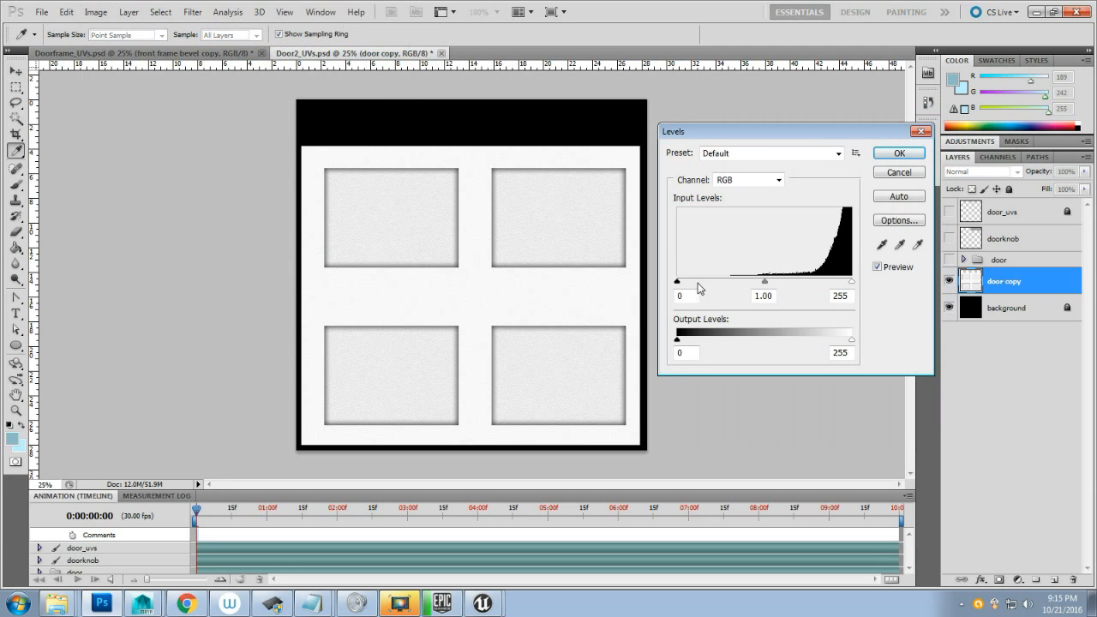
{"action": "left_click_drag", "start_coordinate": [678, 281], "coordinate": [743, 281]}
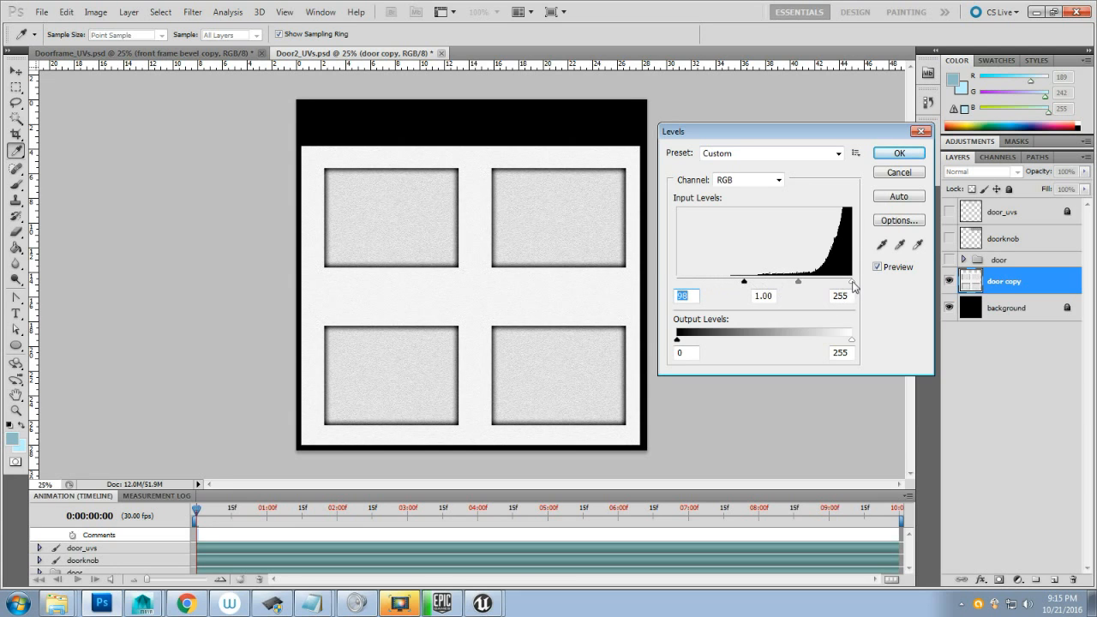
{"action": "left_click_drag", "start_coordinate": [852, 283], "coordinate": [853, 284]}
{"action": "left_click_drag", "start_coordinate": [743, 286], "coordinate": [761, 271]}
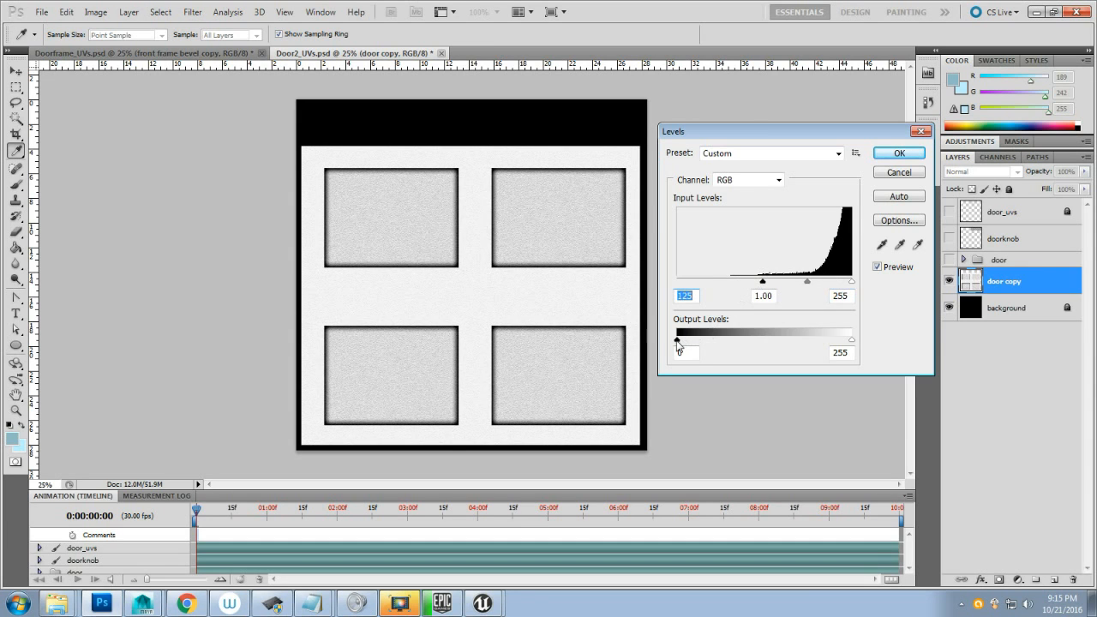
{"action": "mouse_move", "coordinate": [678, 345]}
{"action": "left_mouse_down"}
{"action": "mouse_move", "coordinate": [703, 342]}
{"action": "mouse_move", "coordinate": [676, 334]}
{"action": "left_mouse_up"}
{"action": "left_click_drag", "start_coordinate": [850, 339], "coordinate": [801, 341]}
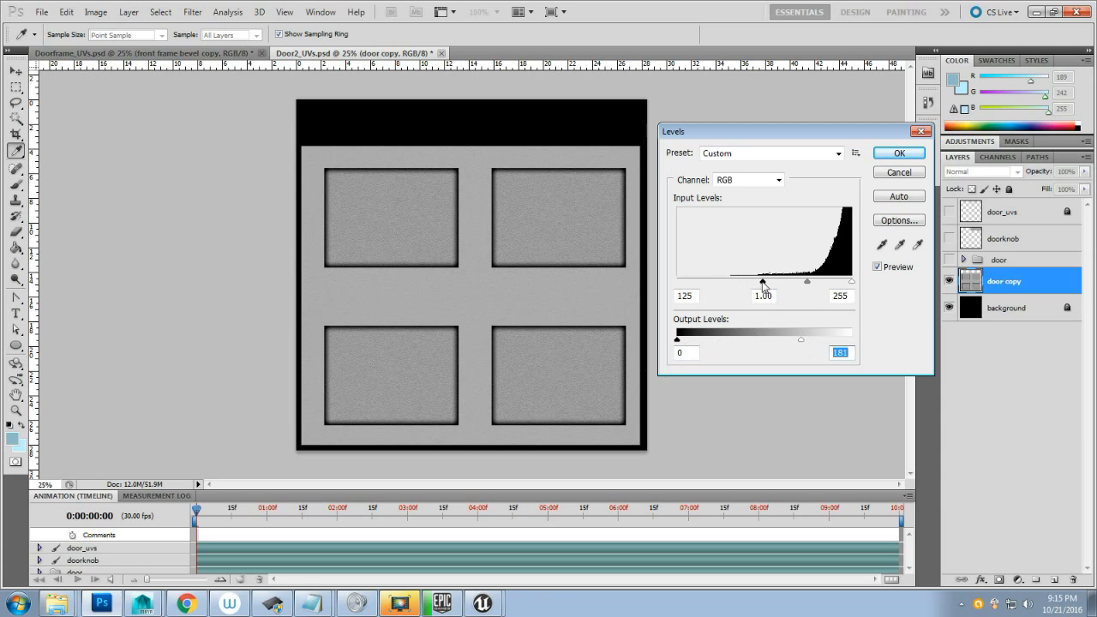
{"action": "left_click_drag", "start_coordinate": [762, 285], "coordinate": [758, 284]}
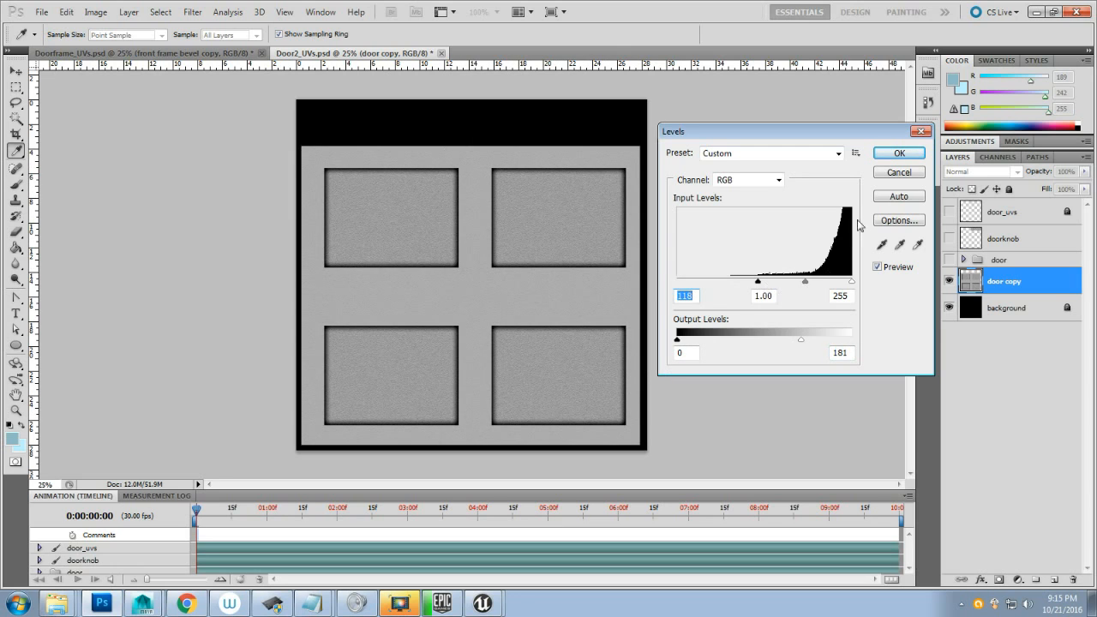
{"action": "left_click", "coordinate": [913, 155]}
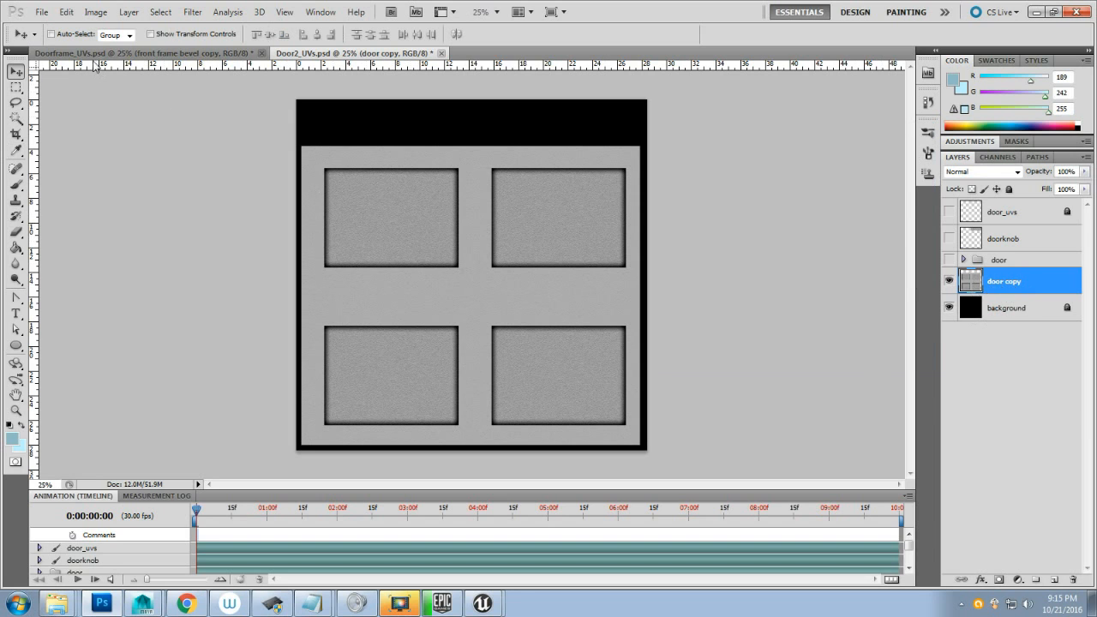
- Save the grey door image as a Targa copy in Texture Maps, replacing T_door2_texturemap_B.tga
{"action": "left_click", "coordinate": [41, 12]}
{"action": "left_click", "coordinate": [77, 222]}
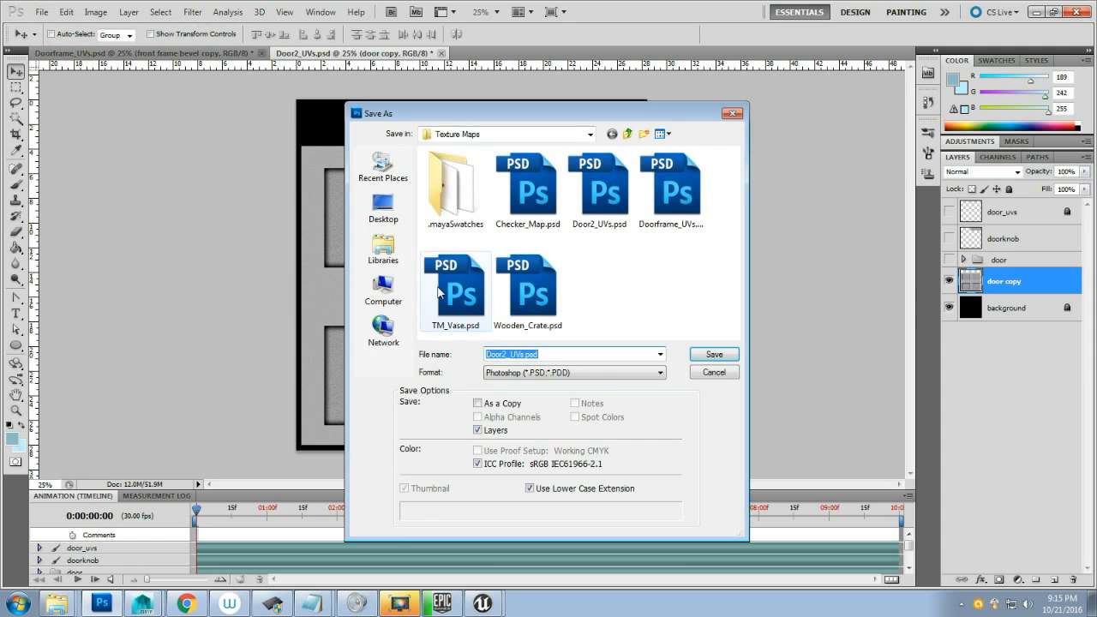
{"action": "left_click", "coordinate": [572, 372]}
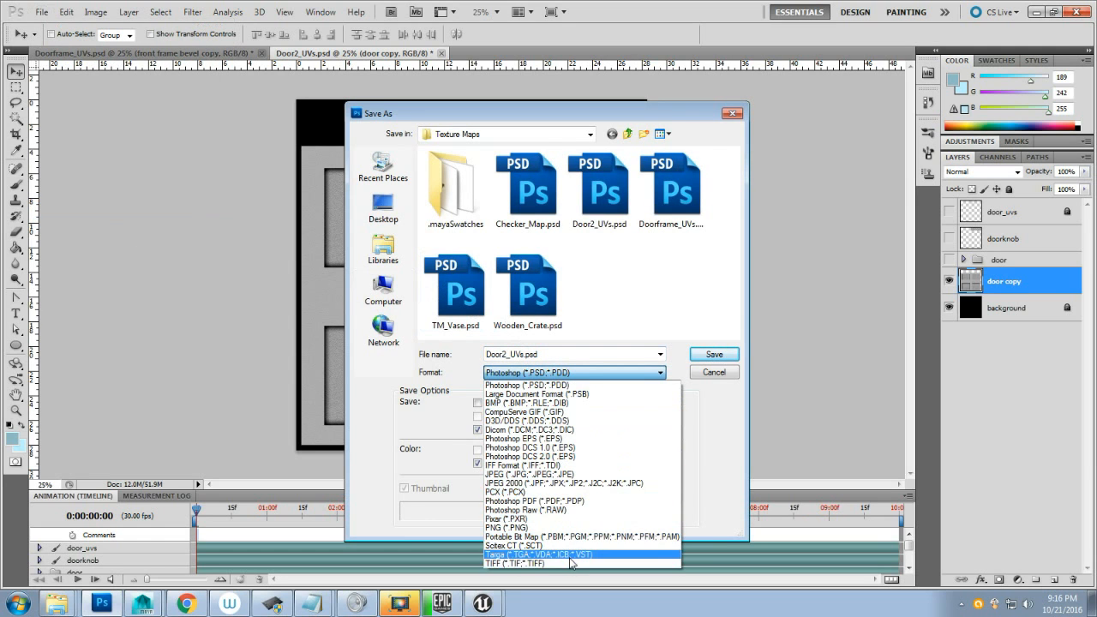
{"action": "left_click", "coordinate": [566, 553]}
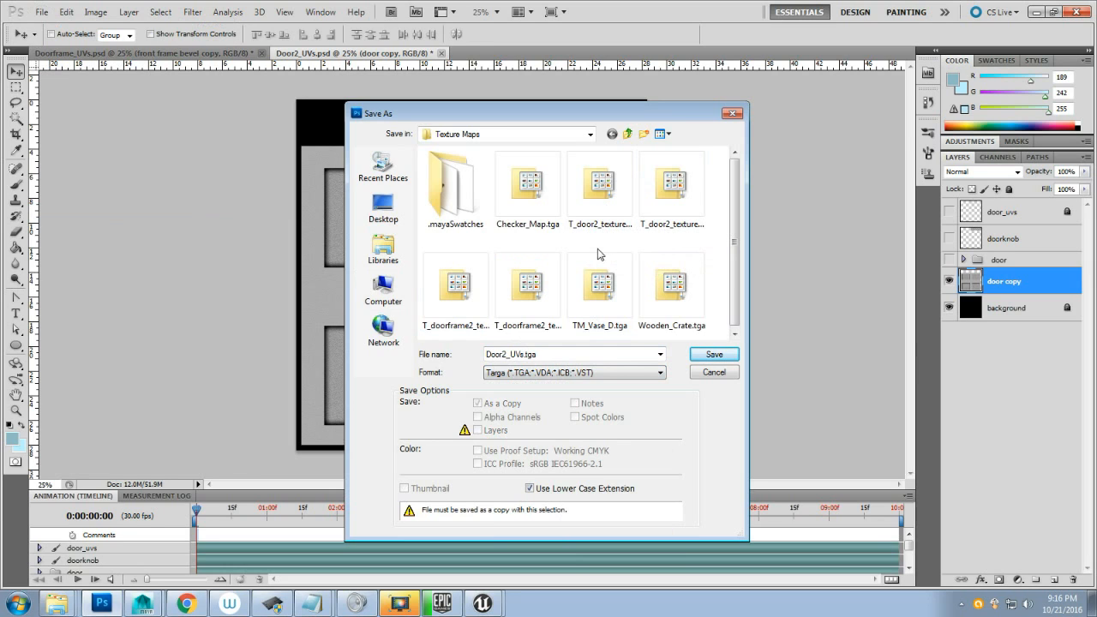
{"action": "left_click", "coordinate": [600, 184]}
{"action": "left_click", "coordinate": [698, 358]}
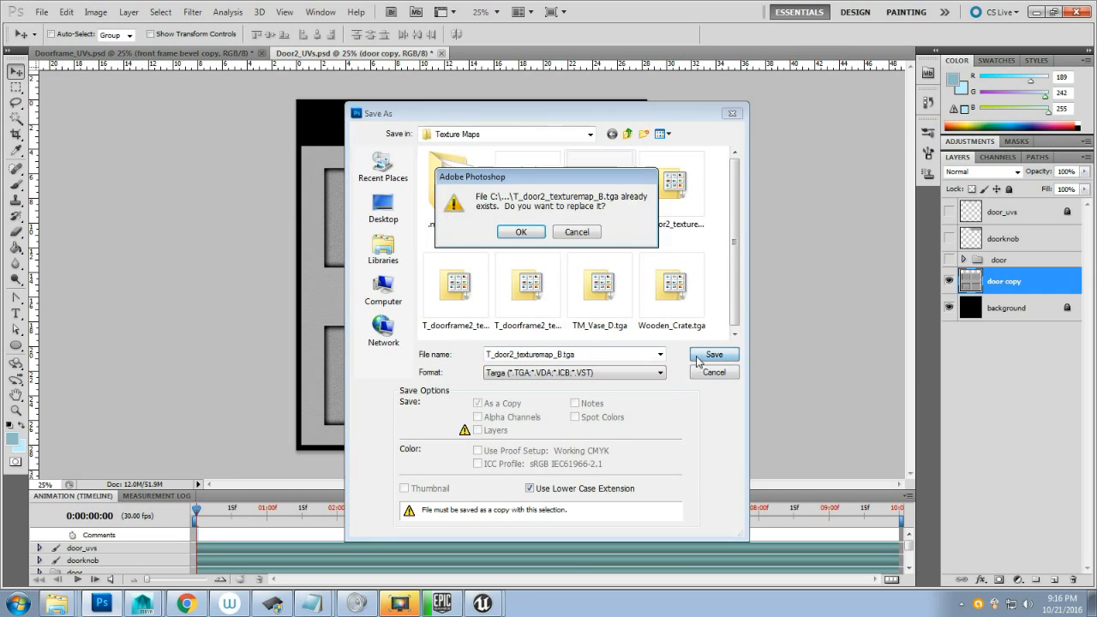
{"action": "left_click", "coordinate": [523, 230]}
{"action": "left_click", "coordinate": [303, 198]}
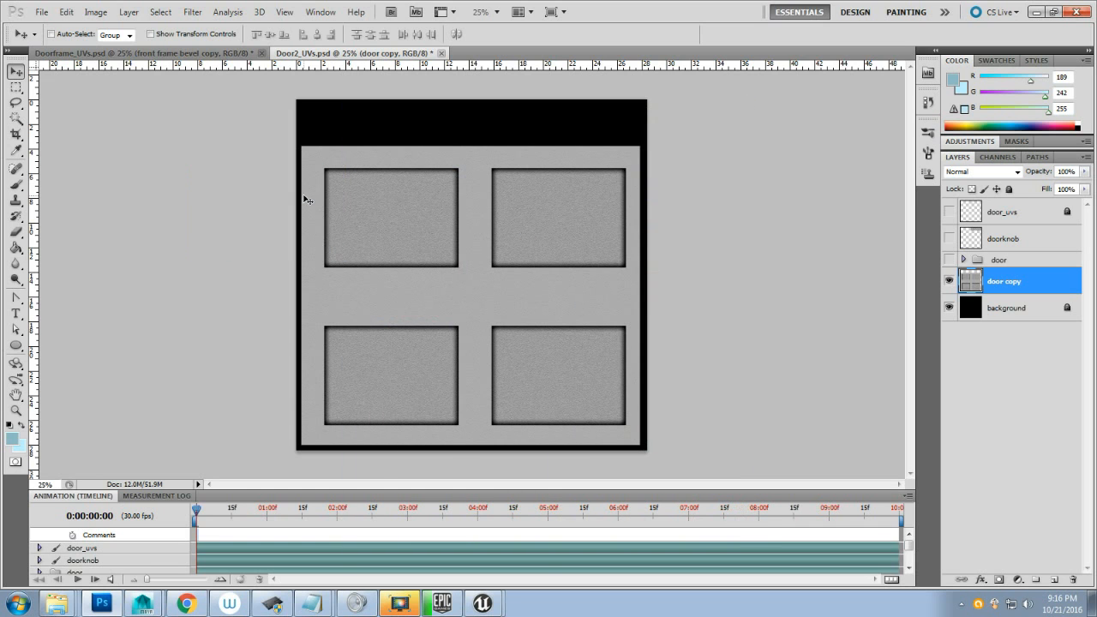
- Switch to Maya, open the doortexture material of the sm_door1 door and refresh its sample swatch
{"action": "mouse_move", "coordinate": [142, 603]}
{"action": "left_click", "coordinate": [160, 578]}
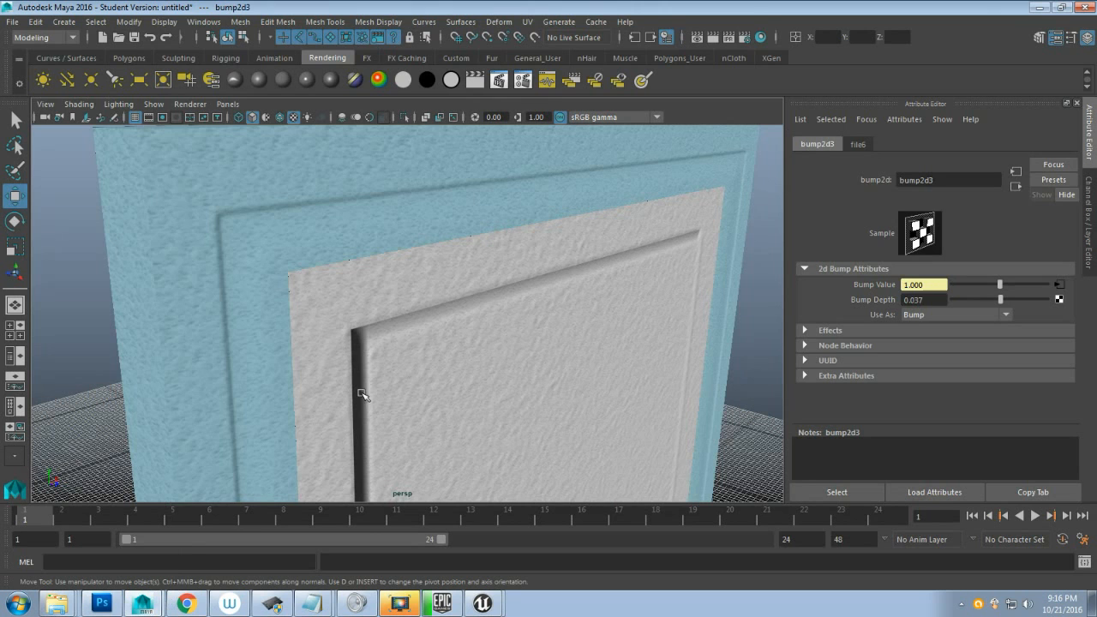
{"action": "left_click", "coordinate": [491, 323]}
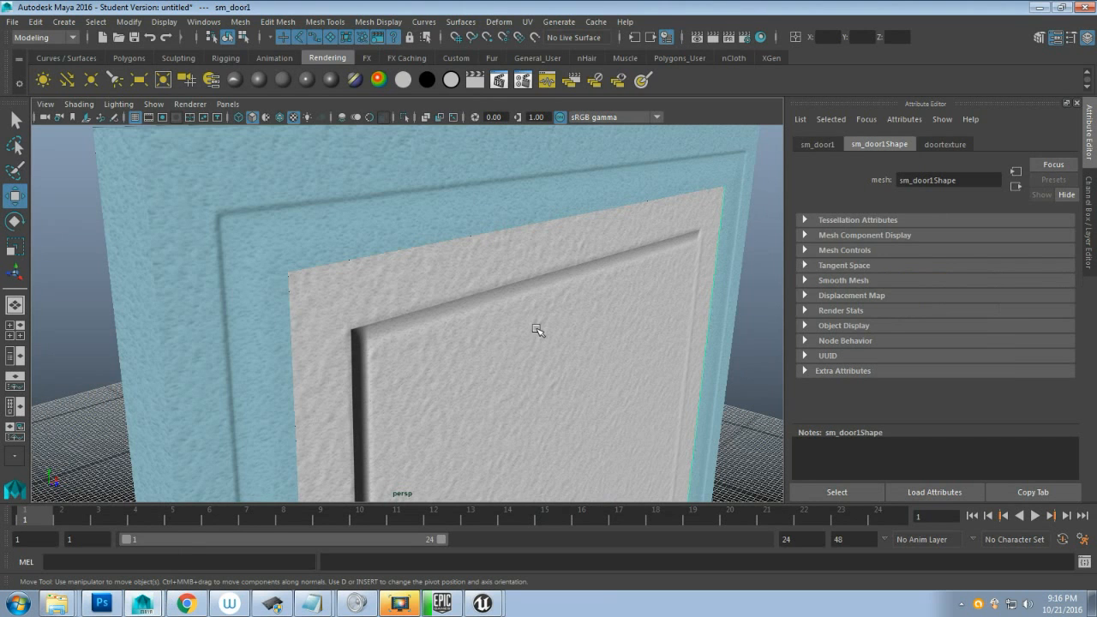
{"action": "right_click_drag", "start_coordinate": [537, 330], "coordinate": [605, 200]}
{"action": "key", "text": "f"}
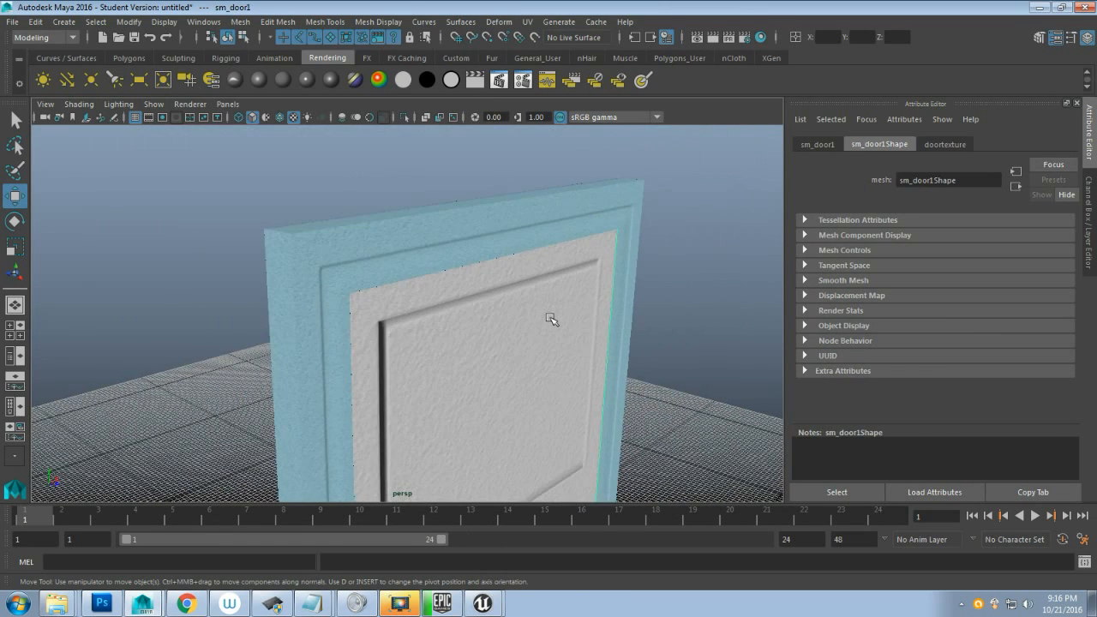
{"action": "scroll", "coordinate": [540, 338], "scroll_direction": "down", "scroll_amount": 3}
{"action": "right_click_drag", "start_coordinate": [470, 364], "coordinate": [494, 538]}
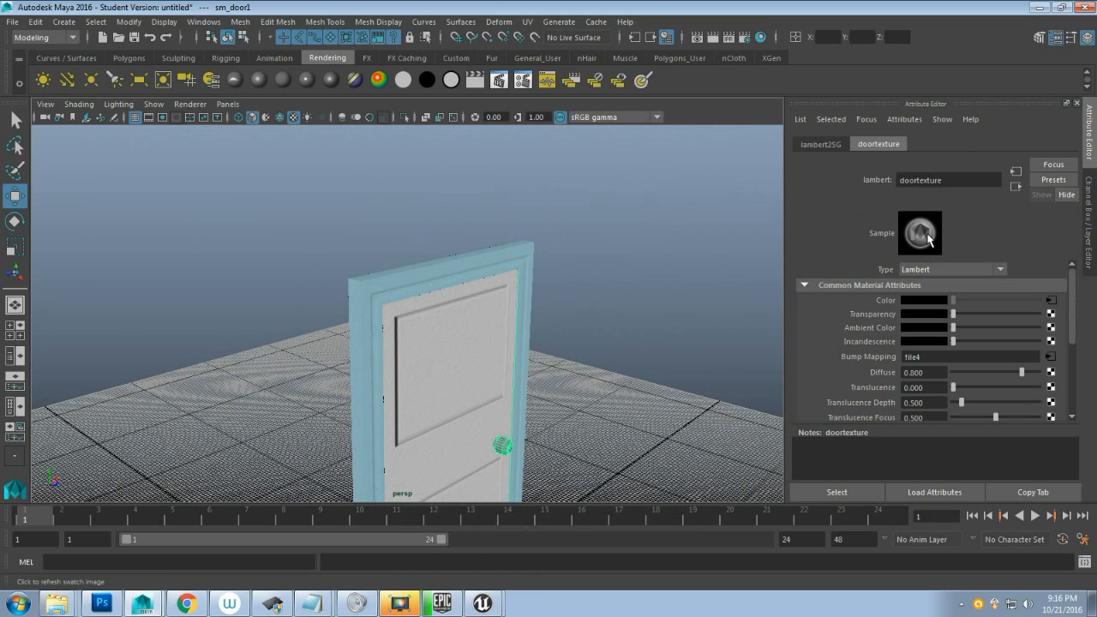
{"action": "left_click", "coordinate": [928, 239]}
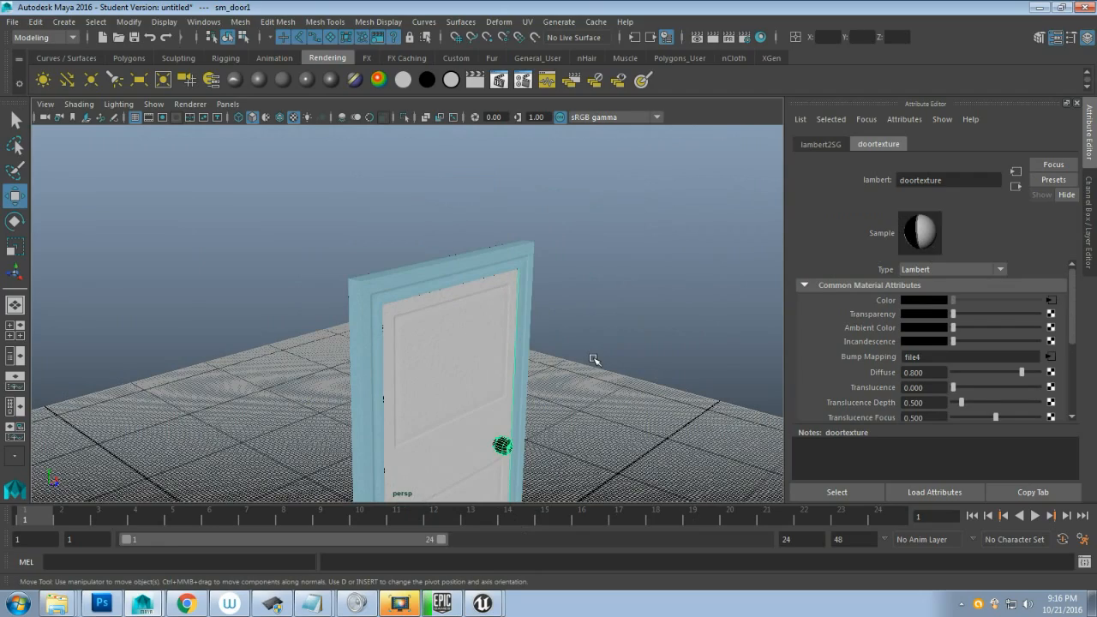
- Examine the refreshed bump map on the door panels and the doorknob's shading from several angles
{"action": "middle_click_drag", "start_coordinate": [590, 366], "coordinate": [558, 315], "text": "alt"}
{"action": "scroll", "coordinate": [559, 315], "scroll_direction": "up", "scroll_amount": 5}
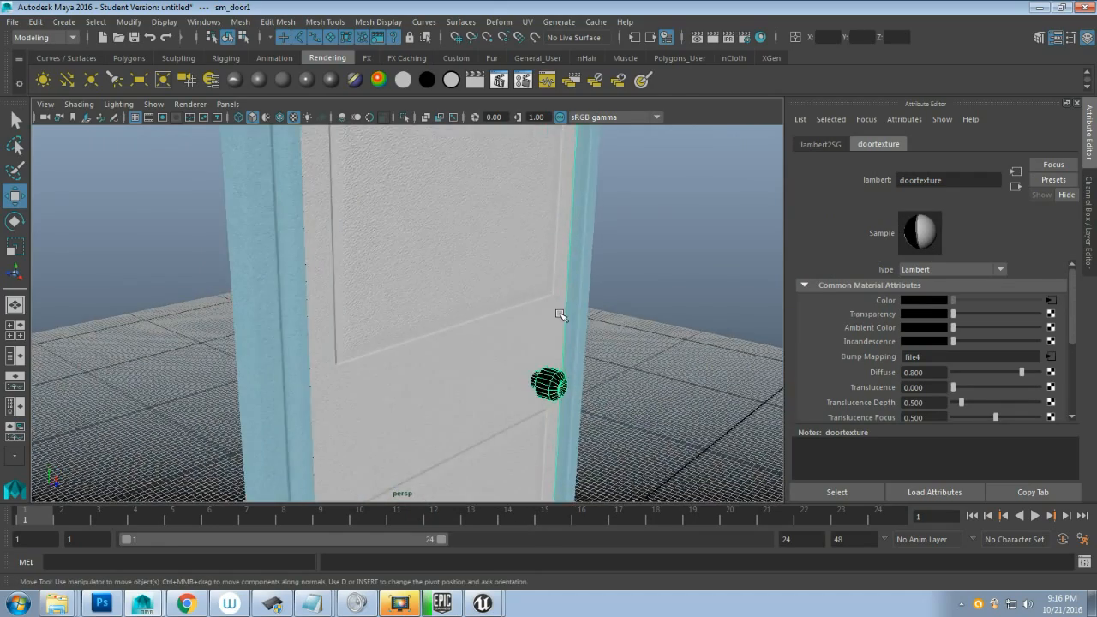
{"action": "left_click_drag", "start_coordinate": [580, 298], "coordinate": [408, 328], "text": "alt"}
{"action": "middle_click_drag", "start_coordinate": [408, 328], "coordinate": [377, 311], "text": "alt"}
{"action": "left_click_drag", "start_coordinate": [377, 311], "coordinate": [347, 344], "text": "alt"}
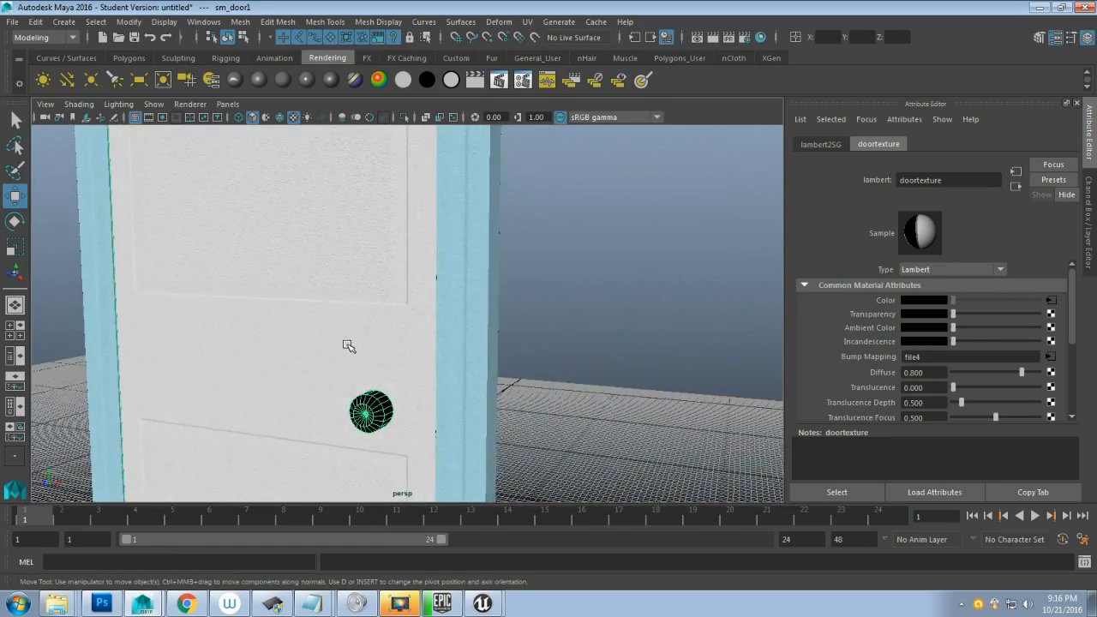
{"action": "scroll", "coordinate": [348, 345], "scroll_direction": "down", "scroll_amount": 3}
{"action": "scroll", "coordinate": [403, 368], "scroll_direction": "down", "scroll_amount": 3}
{"action": "scroll", "coordinate": [411, 370], "scroll_direction": "up", "scroll_amount": 6}
{"action": "left_click_drag", "start_coordinate": [411, 369], "coordinate": [305, 369], "text": "alt"}
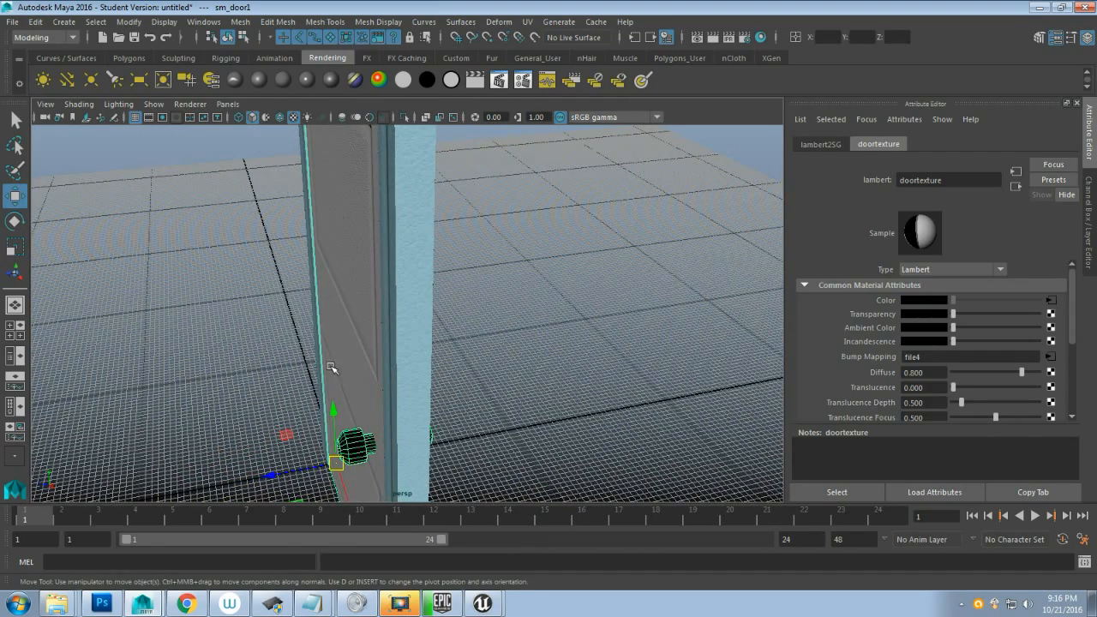
{"action": "left_click_drag", "start_coordinate": [382, 316], "coordinate": [355, 391], "text": "alt"}
{"action": "scroll", "coordinate": [460, 346], "scroll_direction": "down", "scroll_amount": 4}
{"action": "left_click", "coordinate": [505, 379]}
{"action": "scroll", "coordinate": [470, 413], "scroll_direction": "up", "scroll_amount": 5}
{"action": "scroll", "coordinate": [471, 413], "scroll_direction": "up", "scroll_amount": 2}
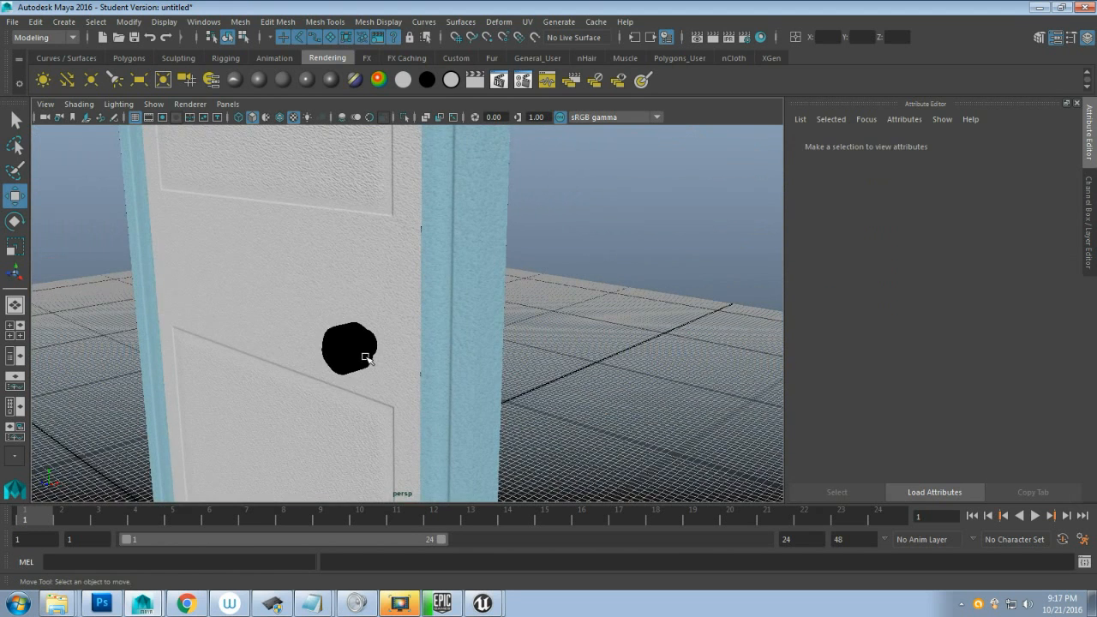
{"action": "left_click", "coordinate": [352, 349]}
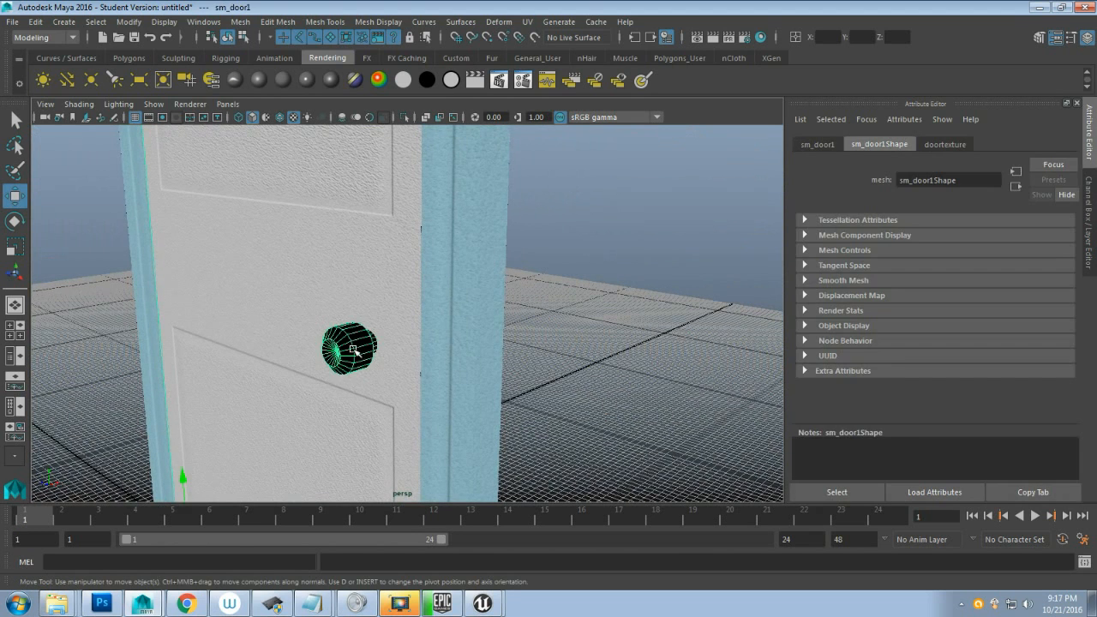
- Switch back to Photoshop, hide the door copy layer and show the door group and the doorknob layer
{"action": "left_click", "coordinate": [101, 603]}
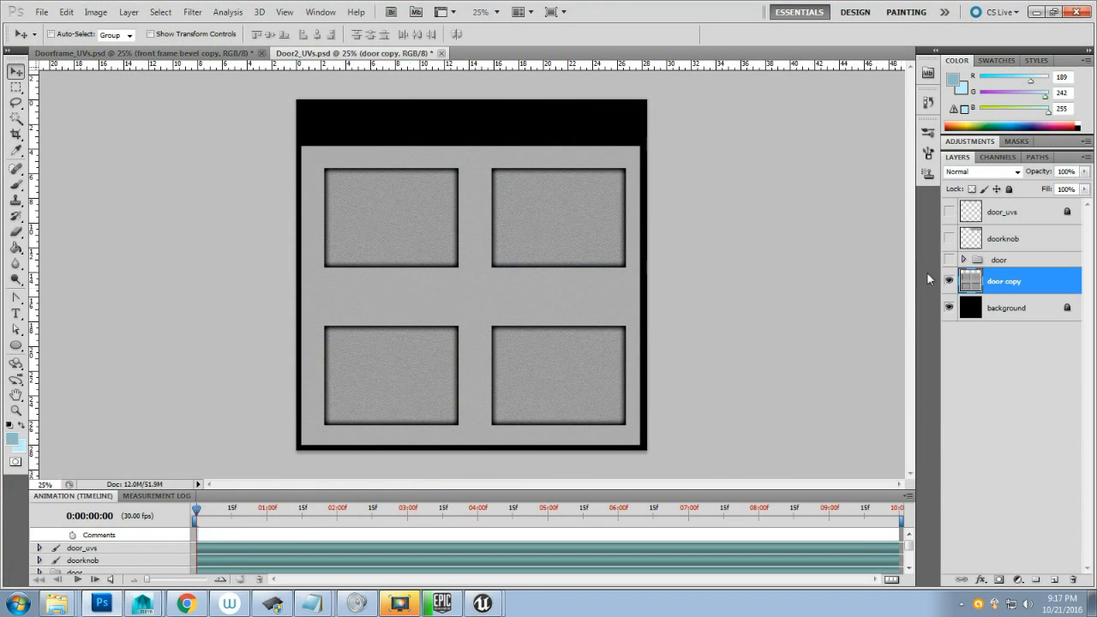
{"action": "left_click", "coordinate": [948, 282]}
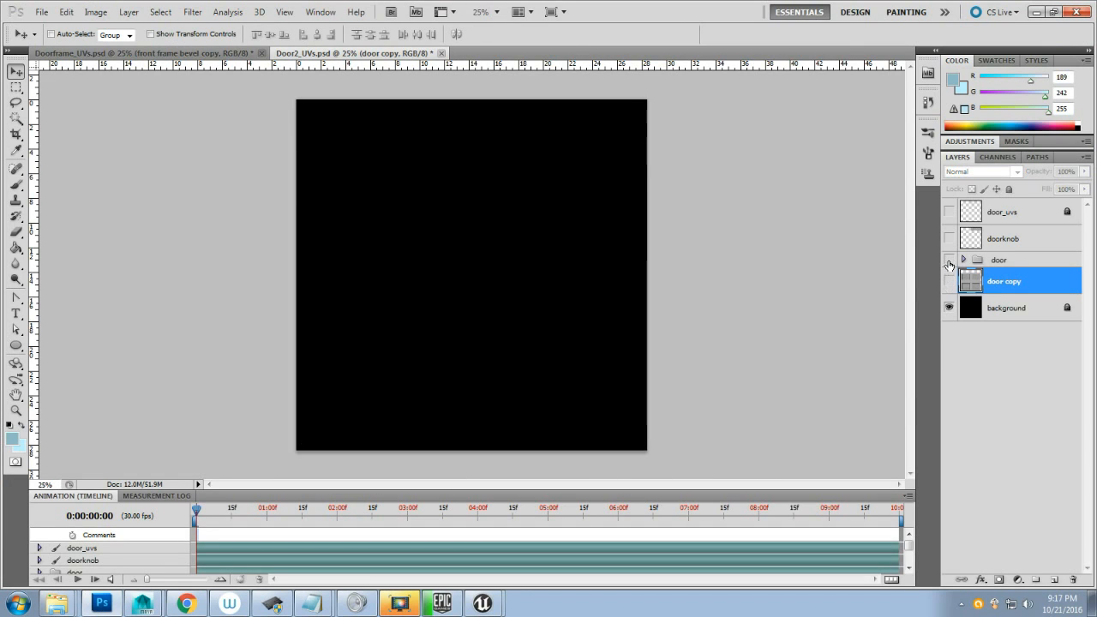
{"action": "left_click", "coordinate": [949, 260]}
{"action": "left_click", "coordinate": [948, 239]}
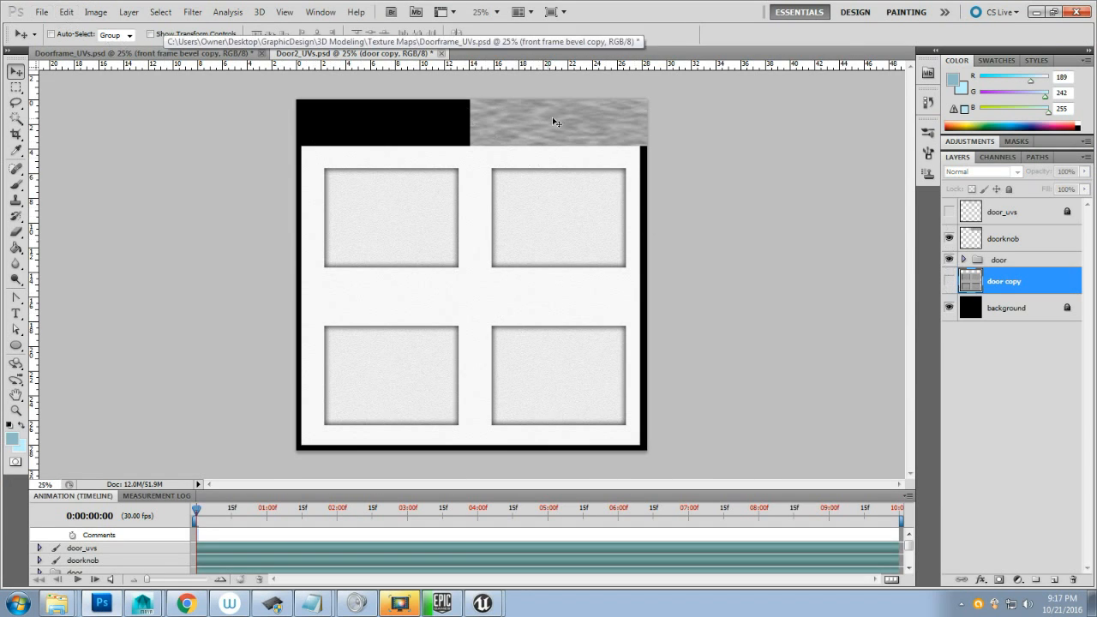
- Save the door image with its shaded panels and doorknob as a 24 bits/pixel Targa copy, replacing T_door2_texturemap_D.tga in Texture Maps
{"action": "left_click", "coordinate": [41, 12]}
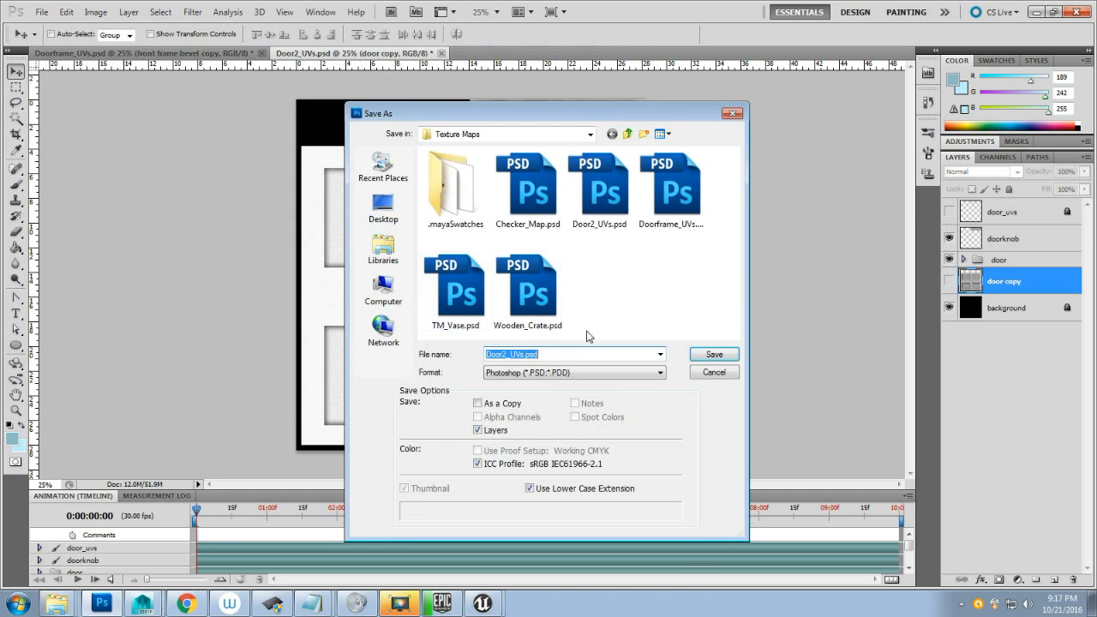
{"action": "left_click", "coordinate": [572, 372]}
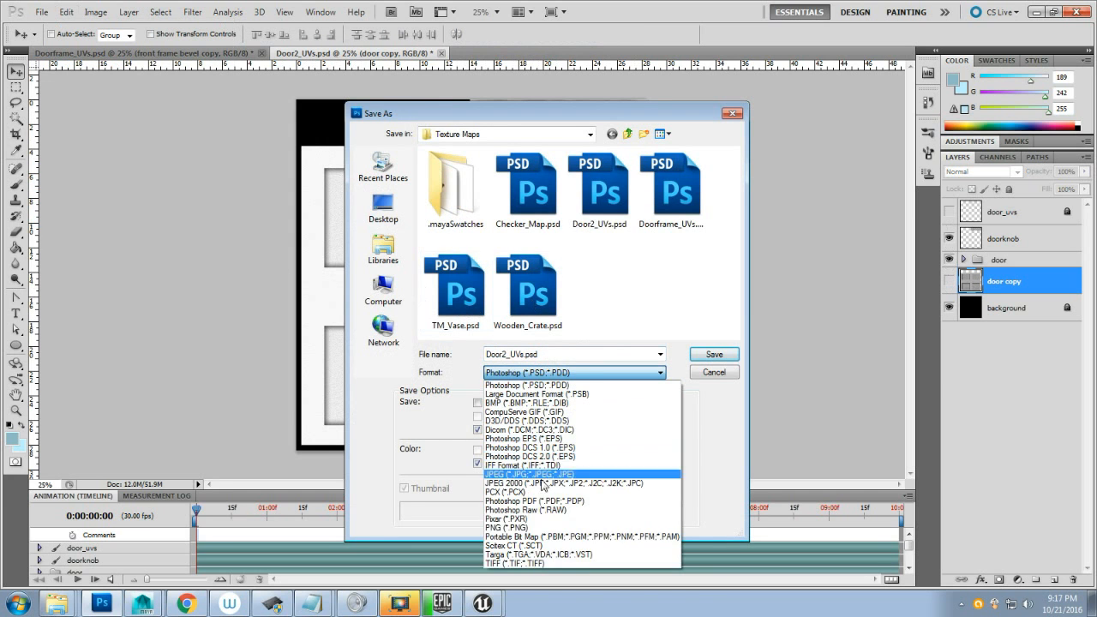
{"action": "left_click", "coordinate": [565, 554]}
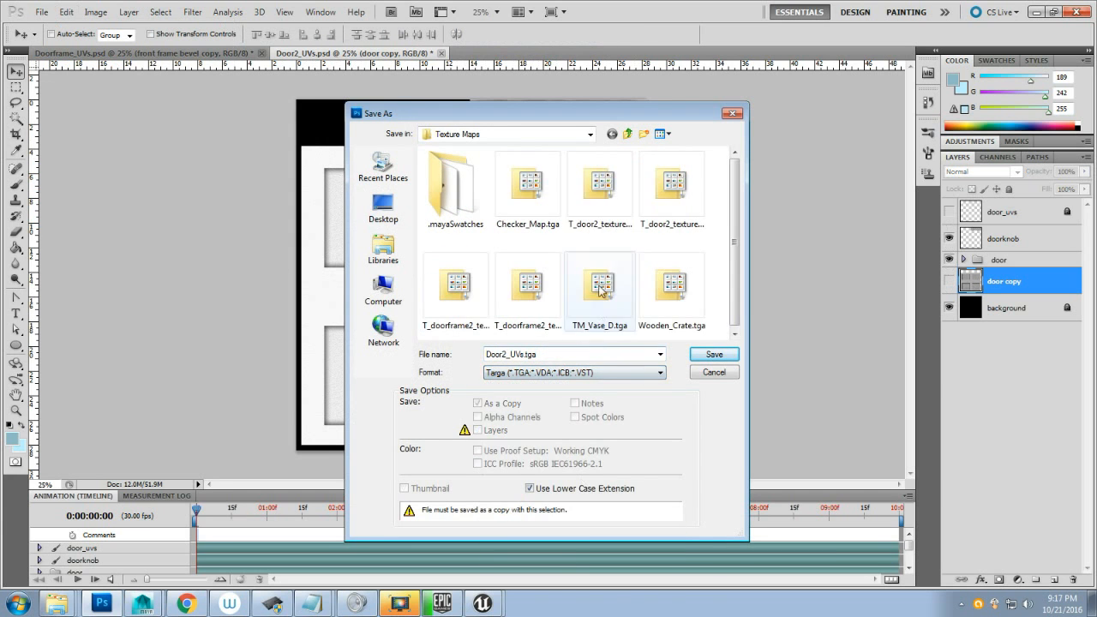
{"action": "left_click", "coordinate": [652, 185]}
{"action": "left_click", "coordinate": [605, 199]}
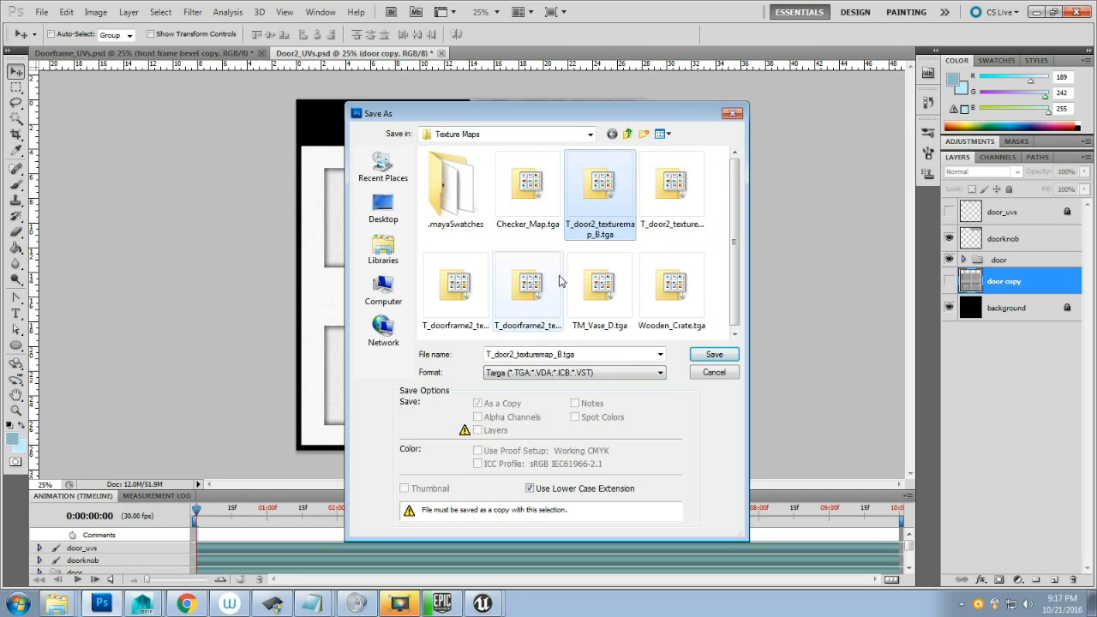
{"action": "left_click", "coordinate": [658, 204]}
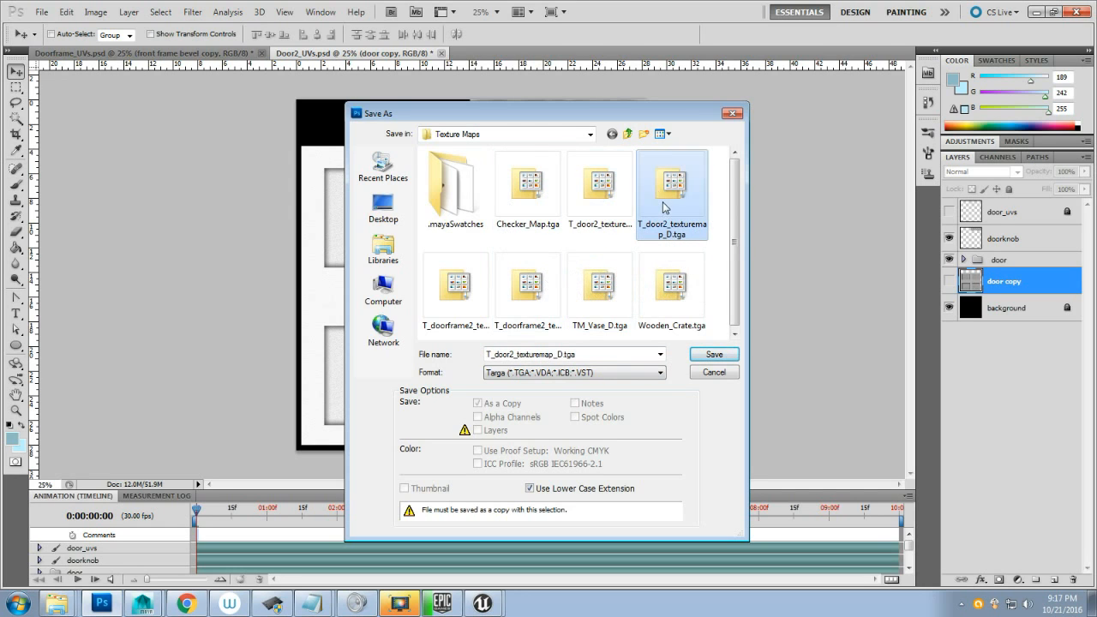
{"action": "left_click", "coordinate": [718, 355]}
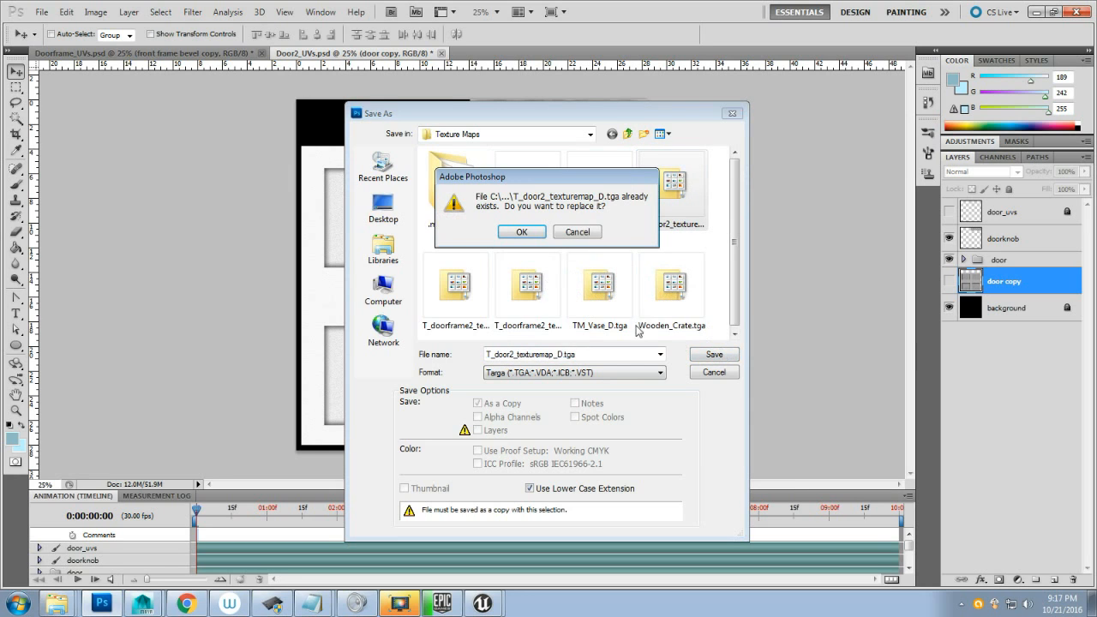
{"action": "left_click", "coordinate": [540, 234]}
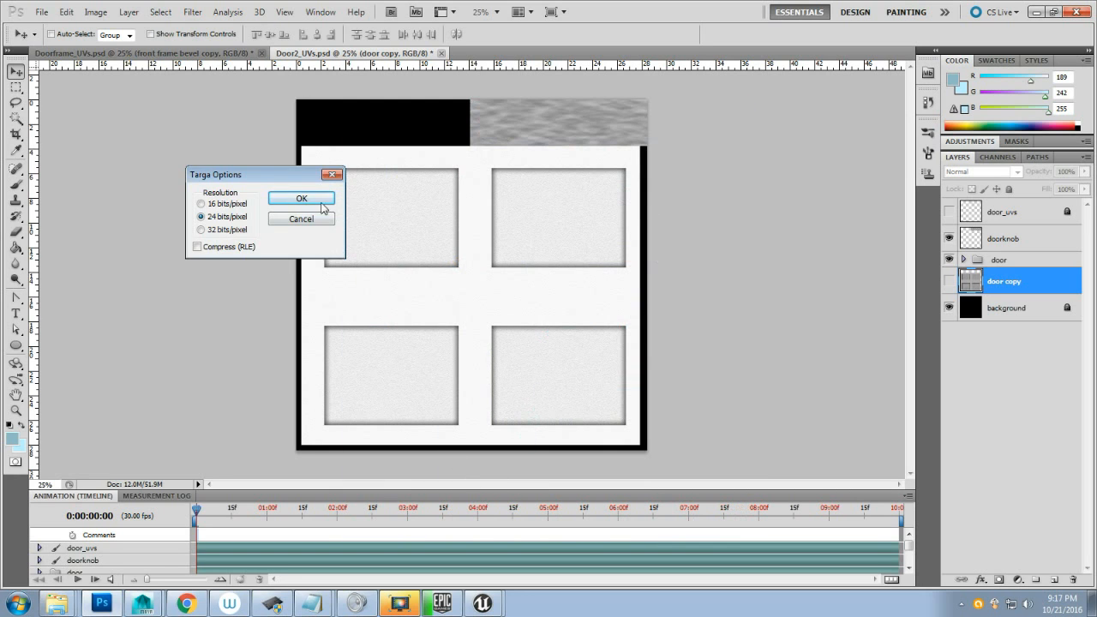
{"action": "left_click", "coordinate": [323, 208]}
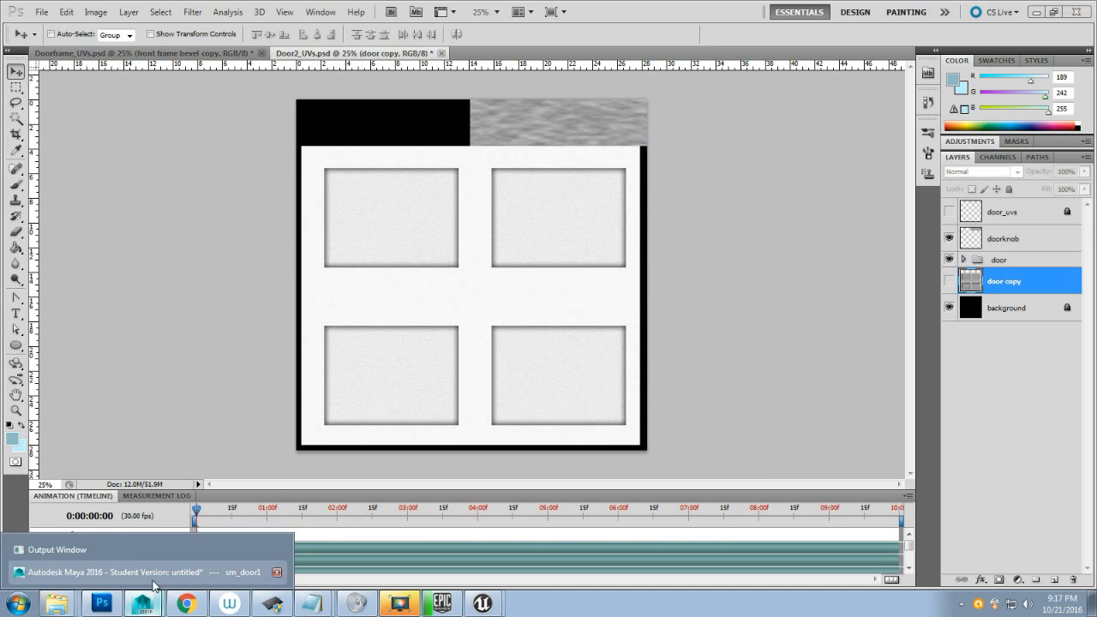
- Switch to Maya and open the door's doortexture material attributes to check the diffuse map on the door
{"action": "left_click", "coordinate": [154, 571]}
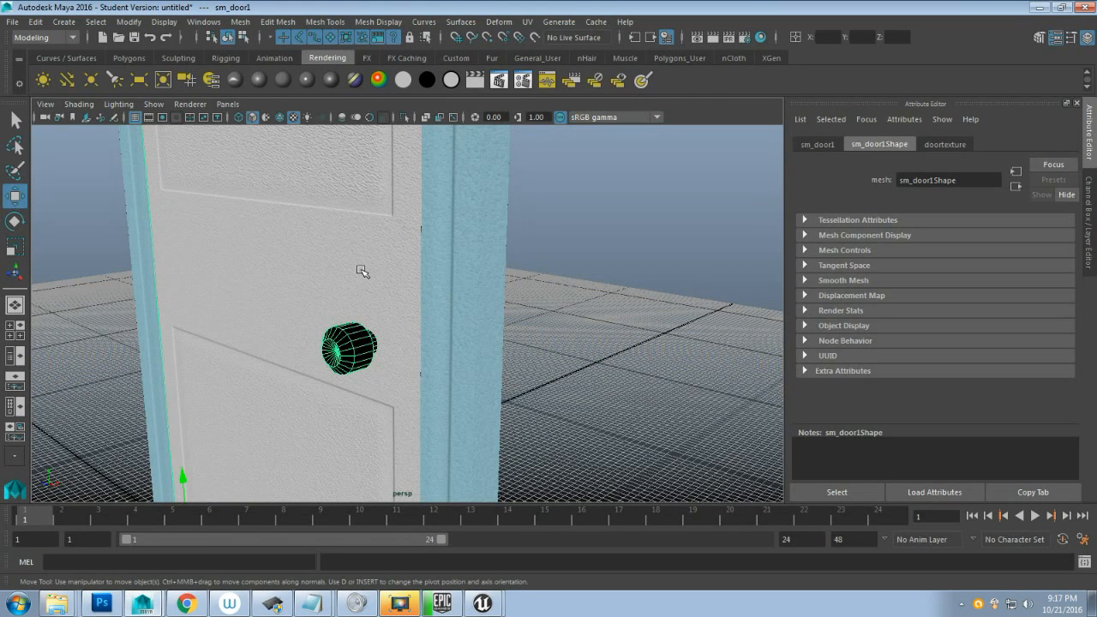
{"action": "right_click_drag", "start_coordinate": [363, 221], "coordinate": [325, 526]}
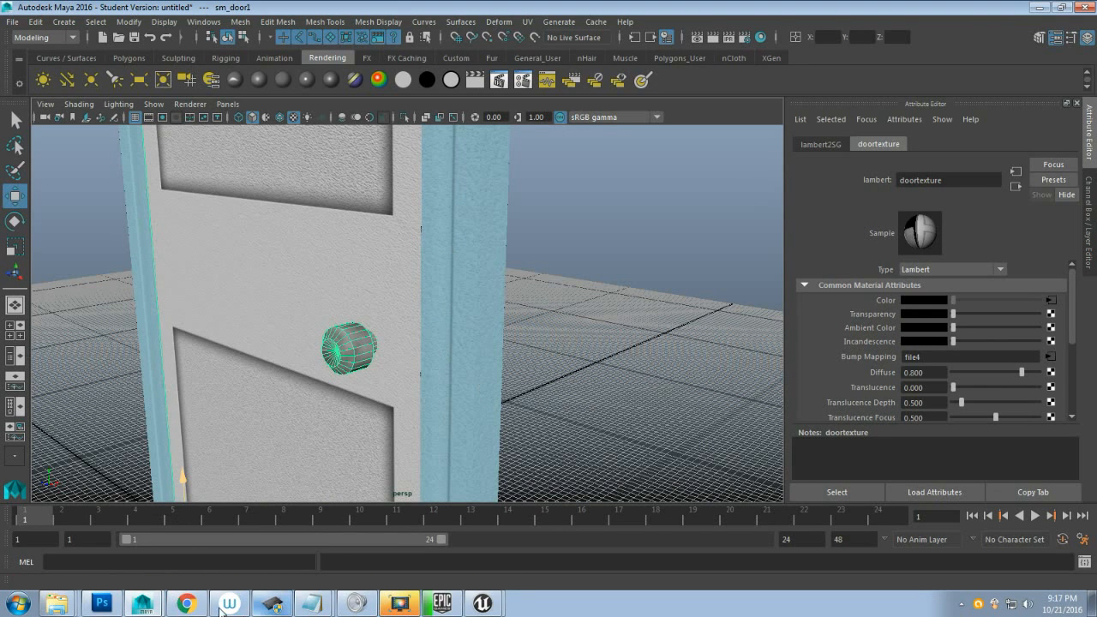
- Switch back to Photoshop and hide the four front upper panel layers in the door group, keeping the color layer shown
{"action": "left_click", "coordinate": [115, 603]}
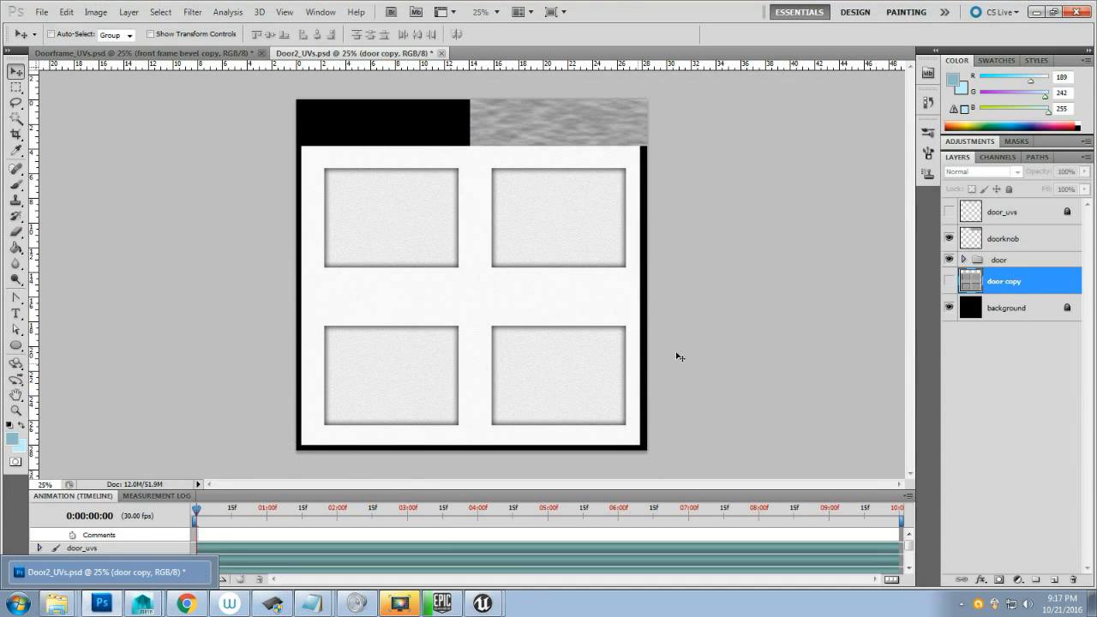
{"action": "left_click", "coordinate": [948, 259]}
{"action": "left_click", "coordinate": [948, 258]}
{"action": "left_click", "coordinate": [963, 259]}
{"action": "left_click", "coordinate": [948, 346]}
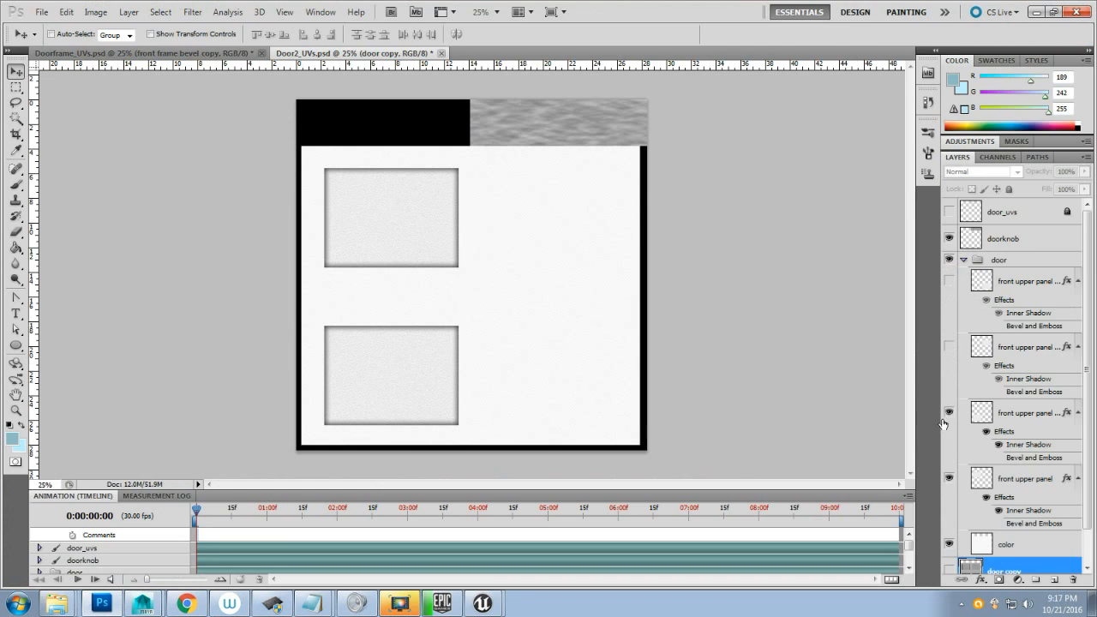
{"action": "left_click", "coordinate": [948, 412]}
{"action": "left_click", "coordinate": [951, 476]}
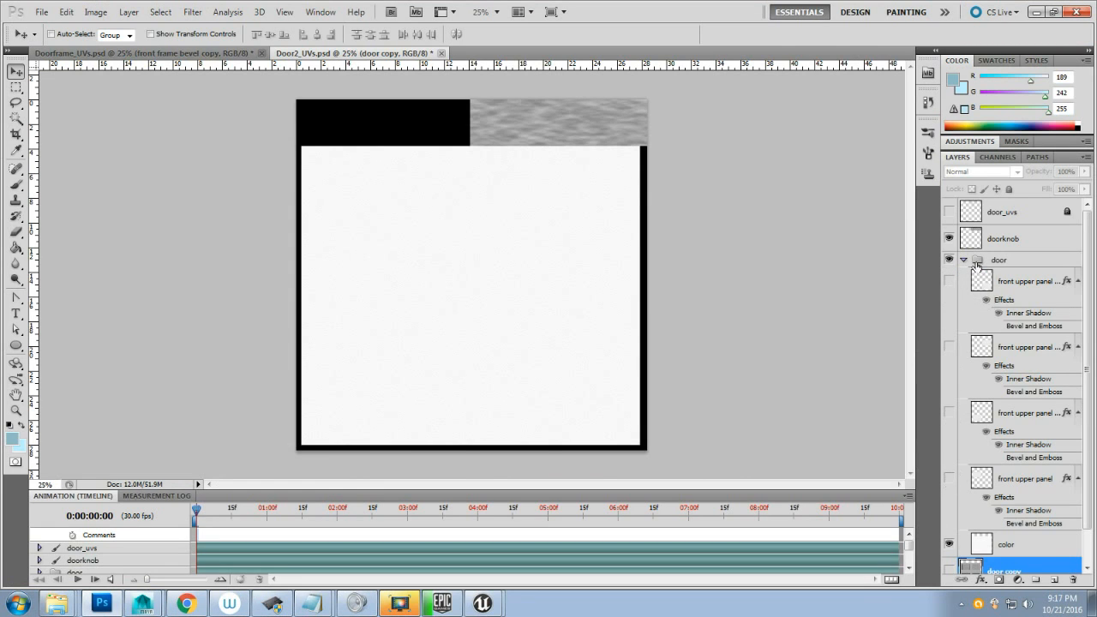
{"action": "left_click", "coordinate": [963, 260]}
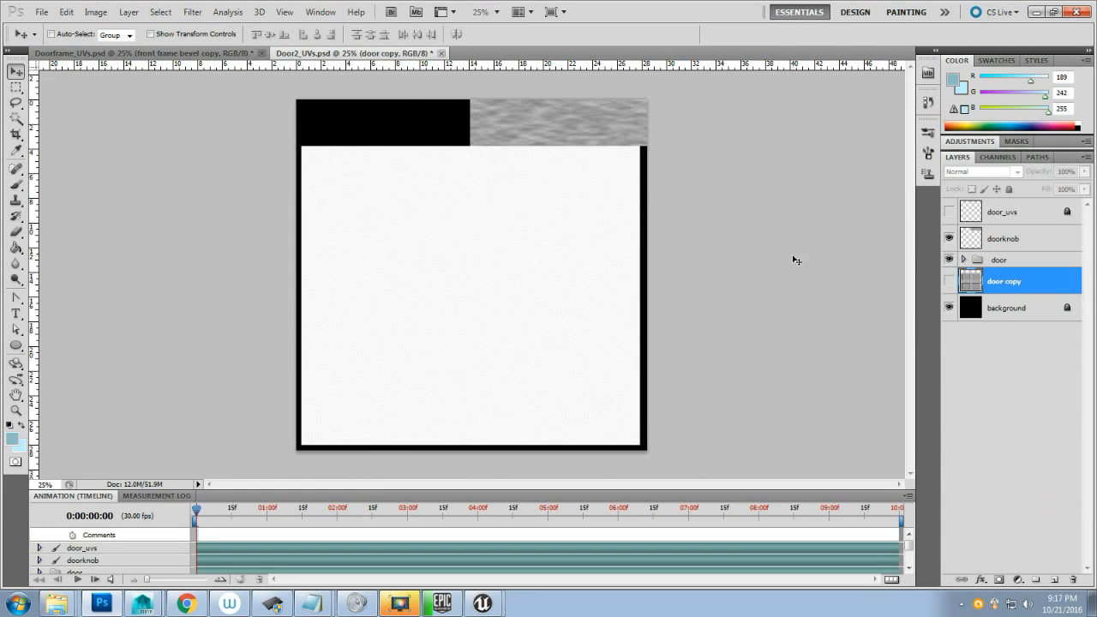
- Save the plain white door image with the doorknob texture as a 24 bits/pixel Targa copy, replacing T_door2_texturemap_D.tga
{"action": "left_click", "coordinate": [42, 12]}
{"action": "left_click", "coordinate": [96, 221]}
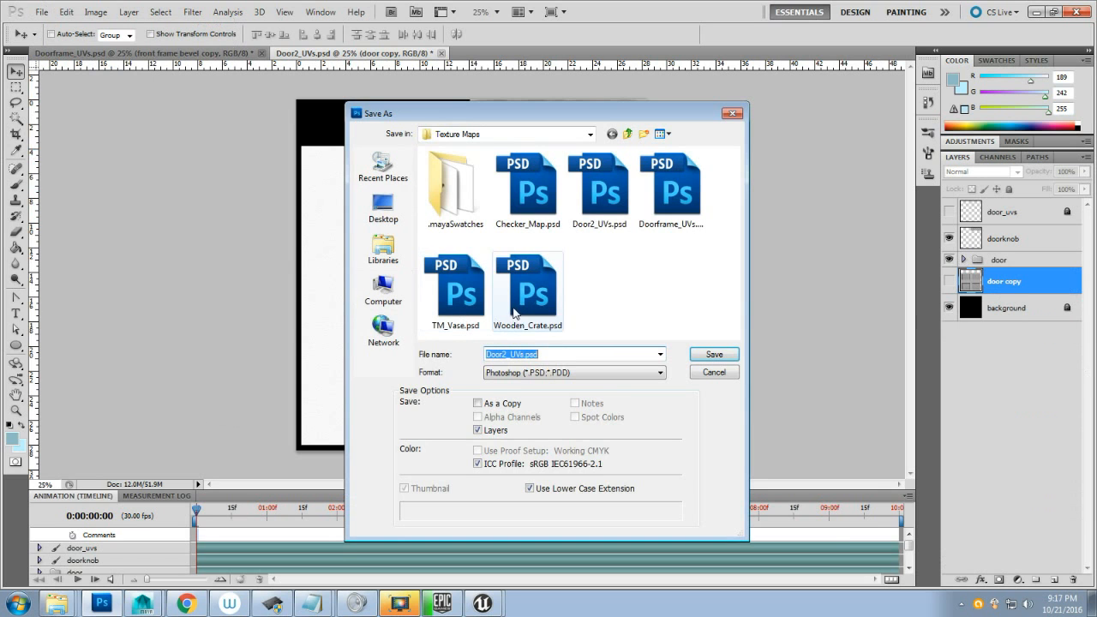
{"action": "left_click", "coordinate": [561, 375]}
{"action": "left_click", "coordinate": [557, 549]}
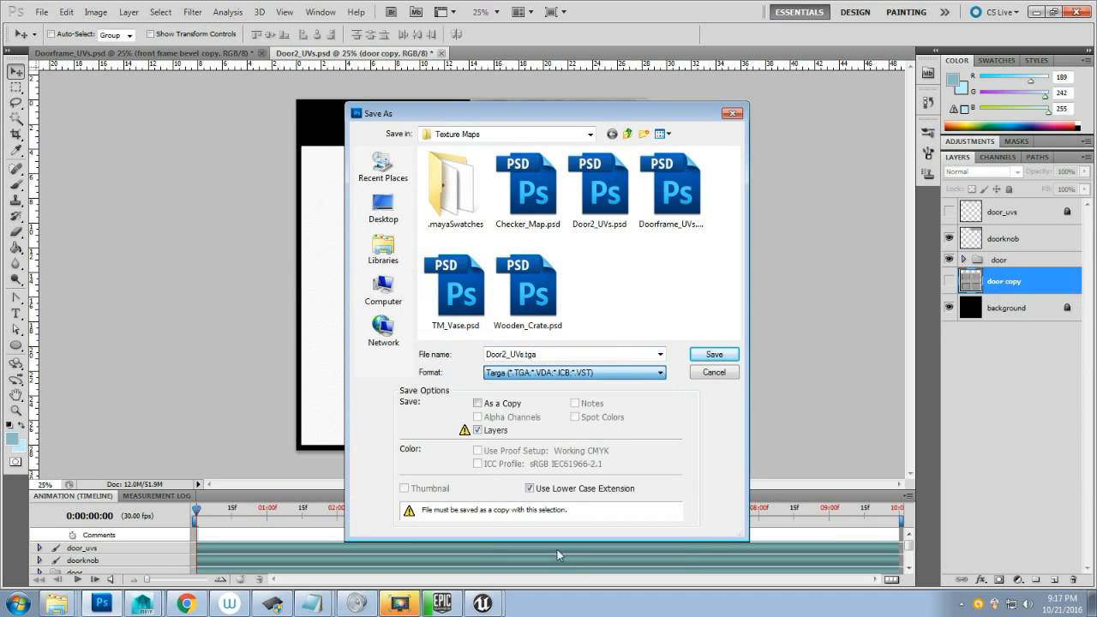
{"action": "left_click", "coordinate": [673, 184]}
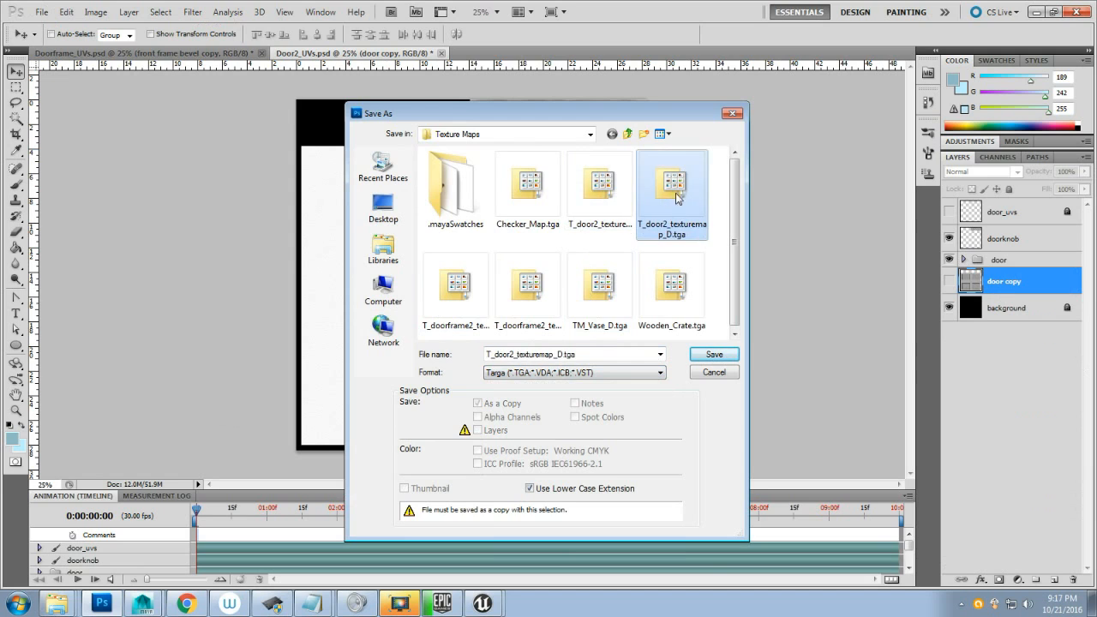
{"action": "left_click", "coordinate": [734, 355]}
{"action": "left_click", "coordinate": [522, 233]}
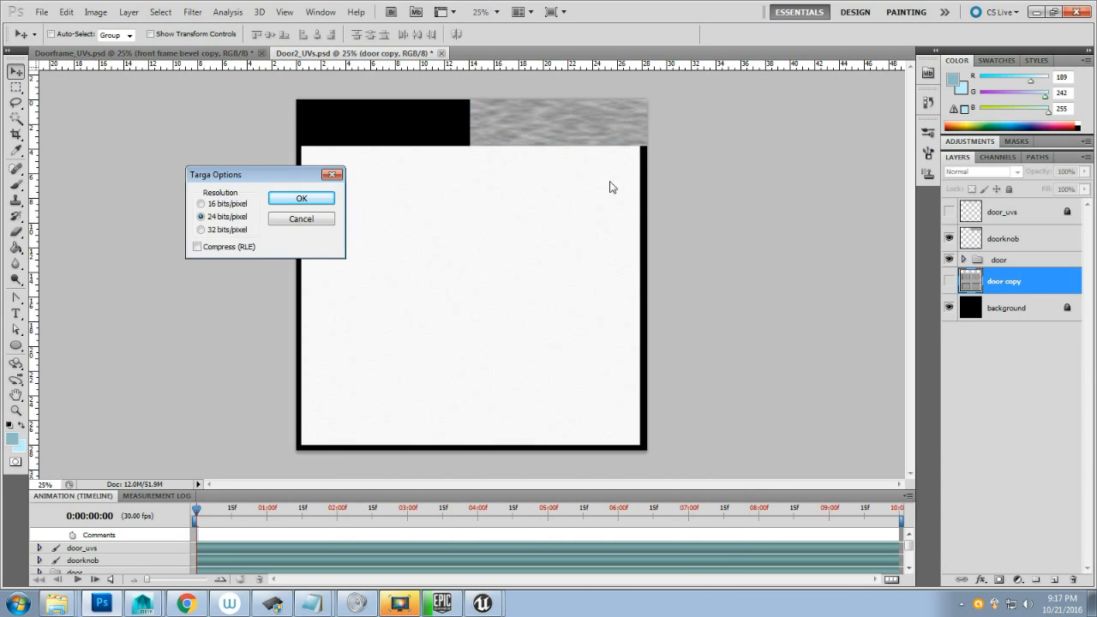
{"action": "left_click", "coordinate": [301, 198]}
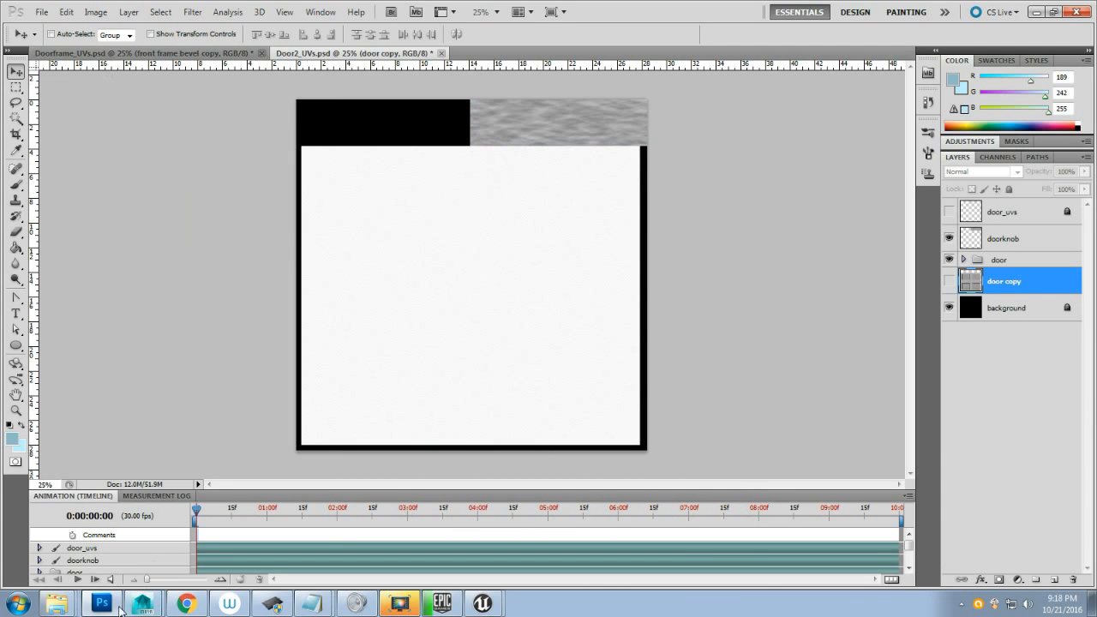
- Switch to Maya, deselect the door and examine the whole textured door, frame and doorknob from an angle
{"action": "left_click", "coordinate": [143, 603]}
{"action": "left_click", "coordinate": [129, 583]}
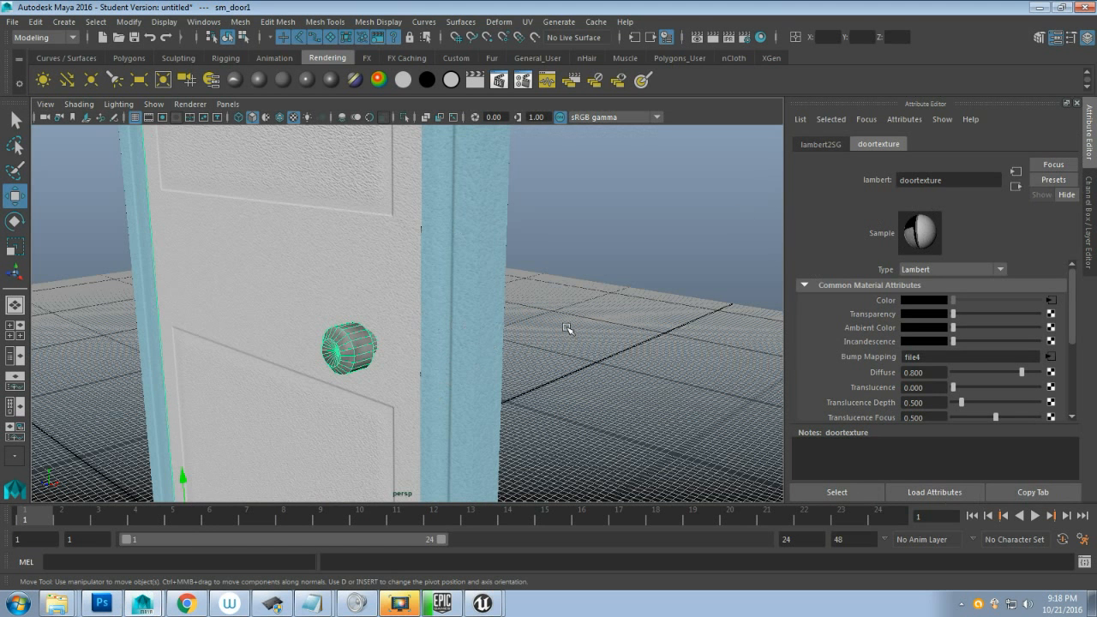
{"action": "left_click", "coordinate": [479, 352]}
{"action": "right_click_drag", "start_coordinate": [478, 352], "coordinate": [454, 343], "text": "alt"}
{"action": "left_click_drag", "start_coordinate": [455, 343], "coordinate": [563, 335], "text": "alt"}
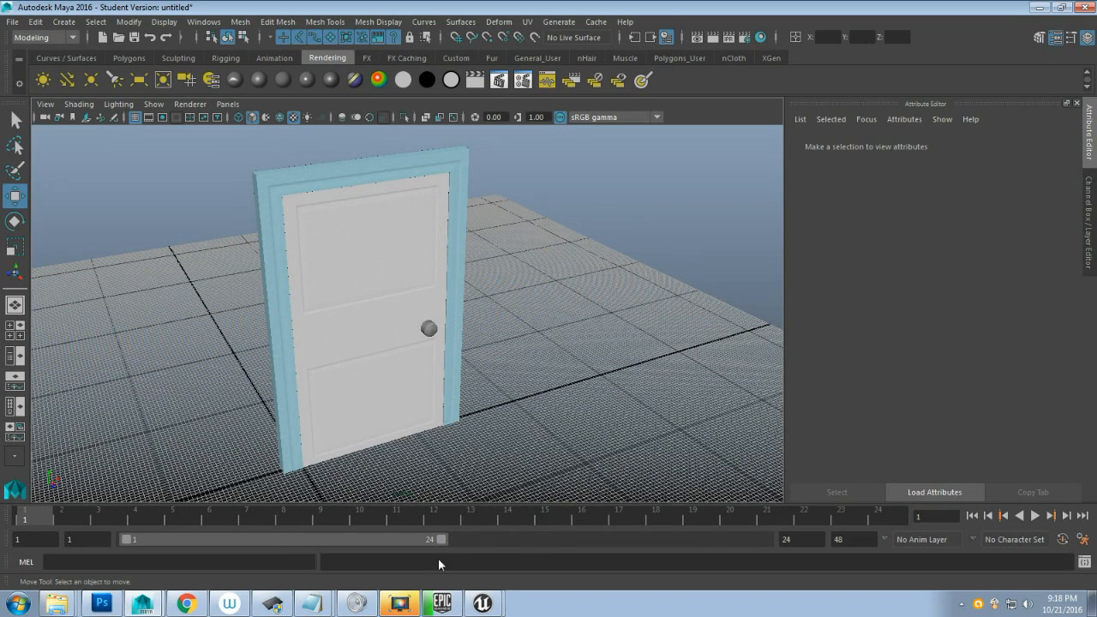
{"action": "left_click", "coordinate": [408, 604]}
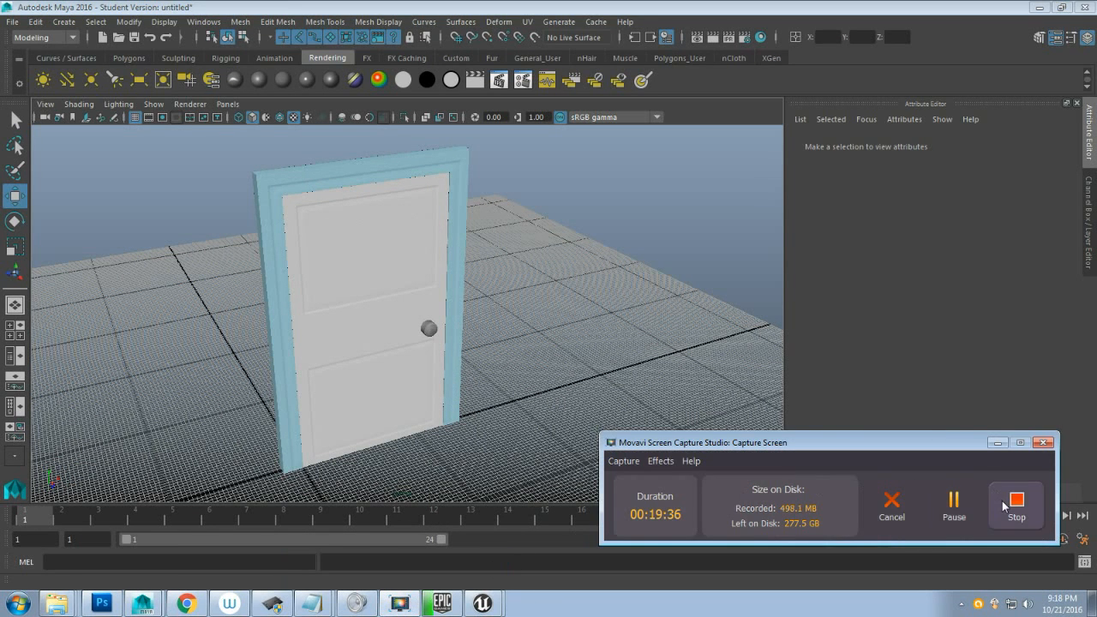
{"action": "left_click", "coordinate": [1004, 505]}
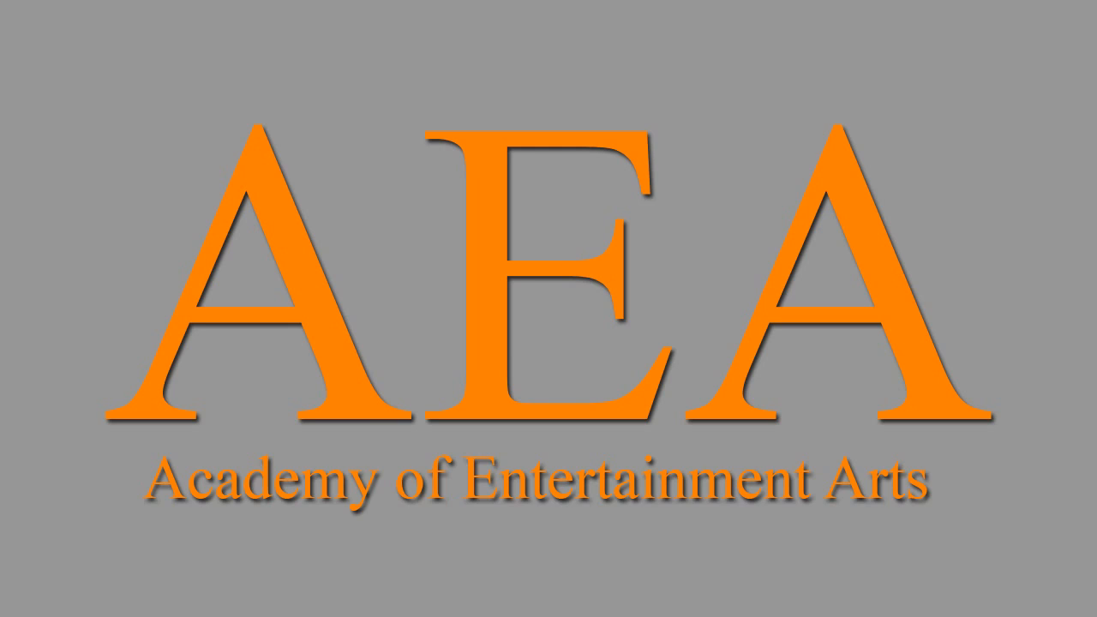